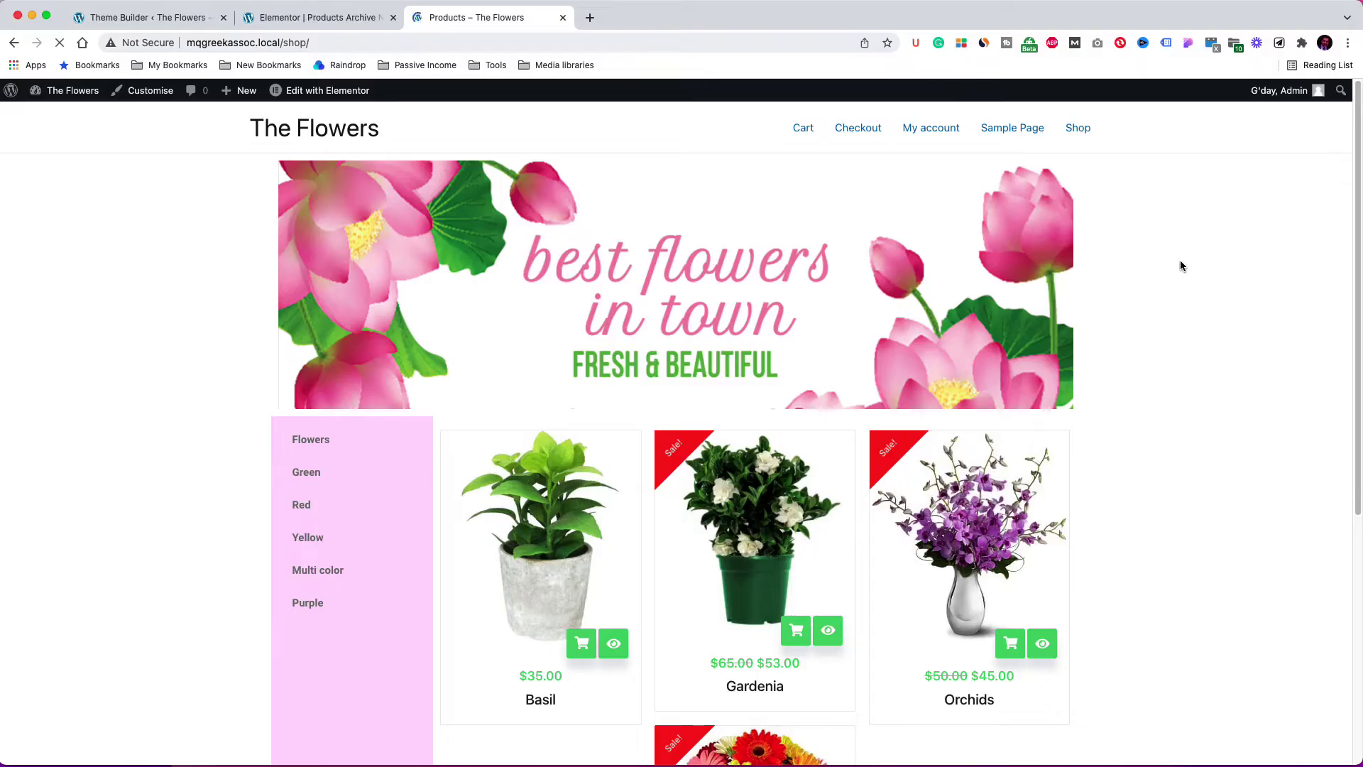
- Load the extra products into the shop grid with Load More
scroll(1180, 265, "down", 1)
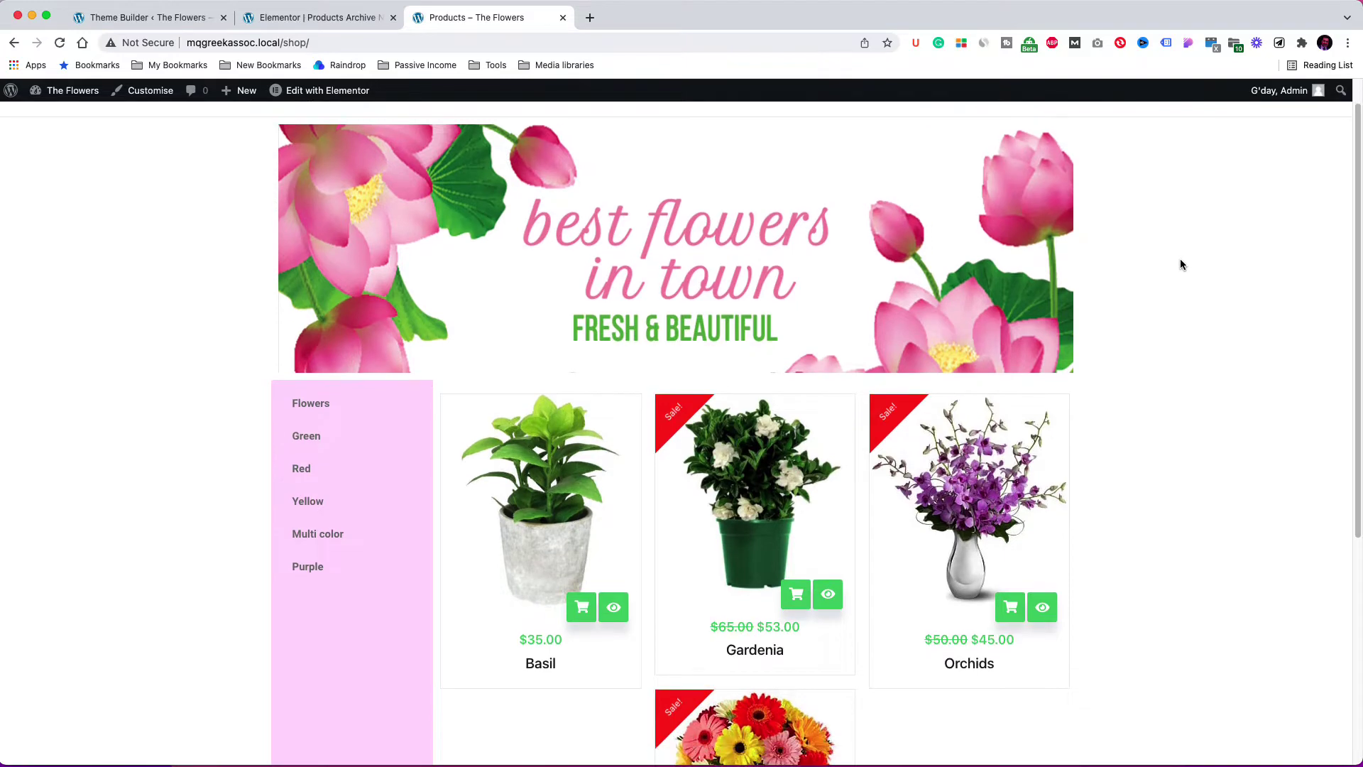
scroll(1181, 265, "down", 3)
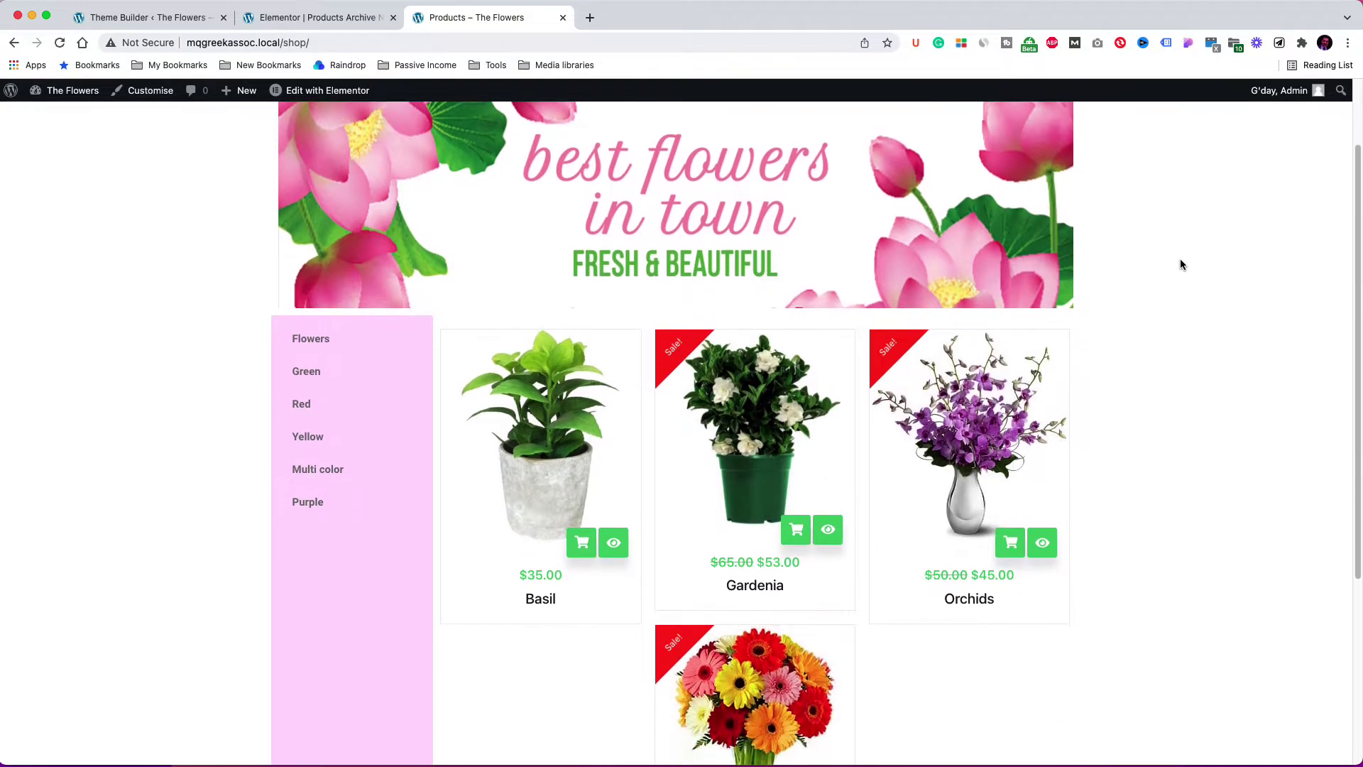
scroll(1180, 264, "down", 7)
left_click(754, 684)
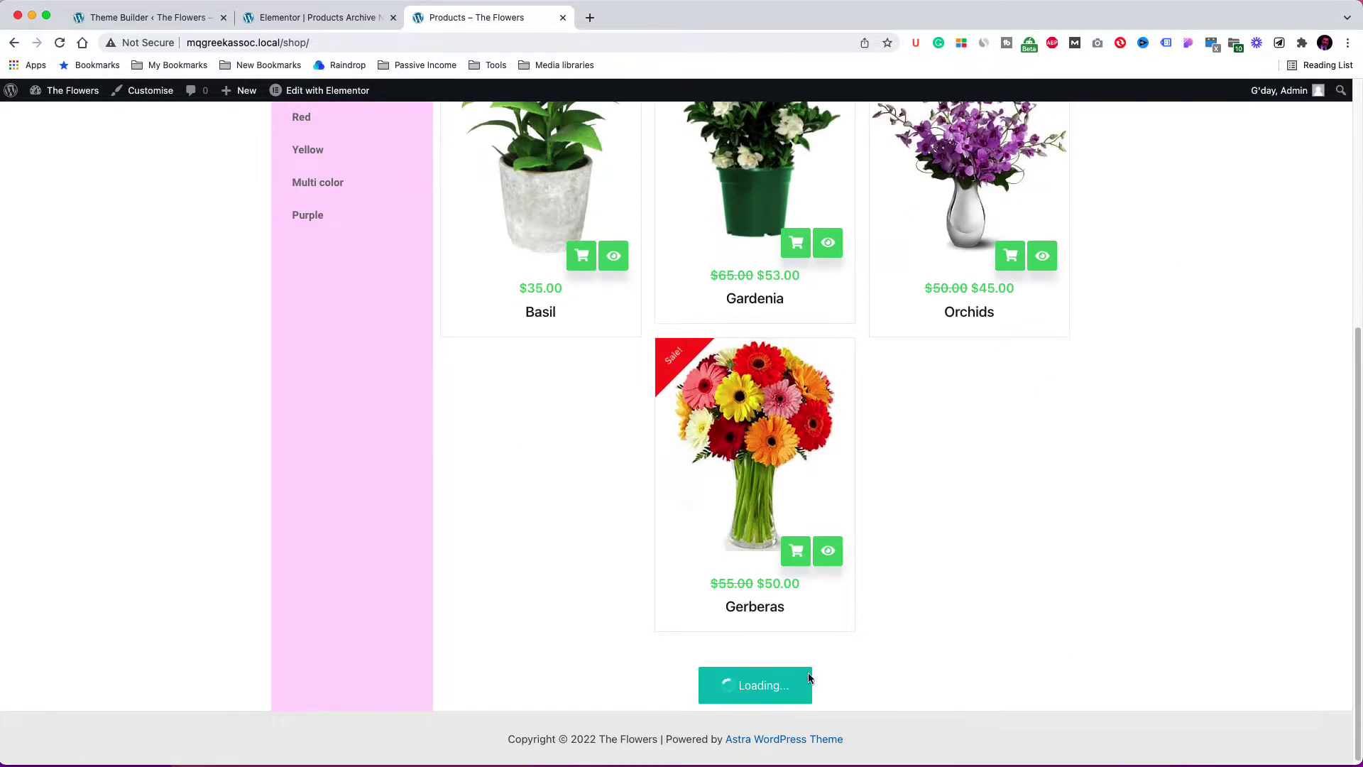
- Add Gardenia to the cart from its quick view, then view the Purple and Multi color categories
scroll(1126, 593, "up", 5)
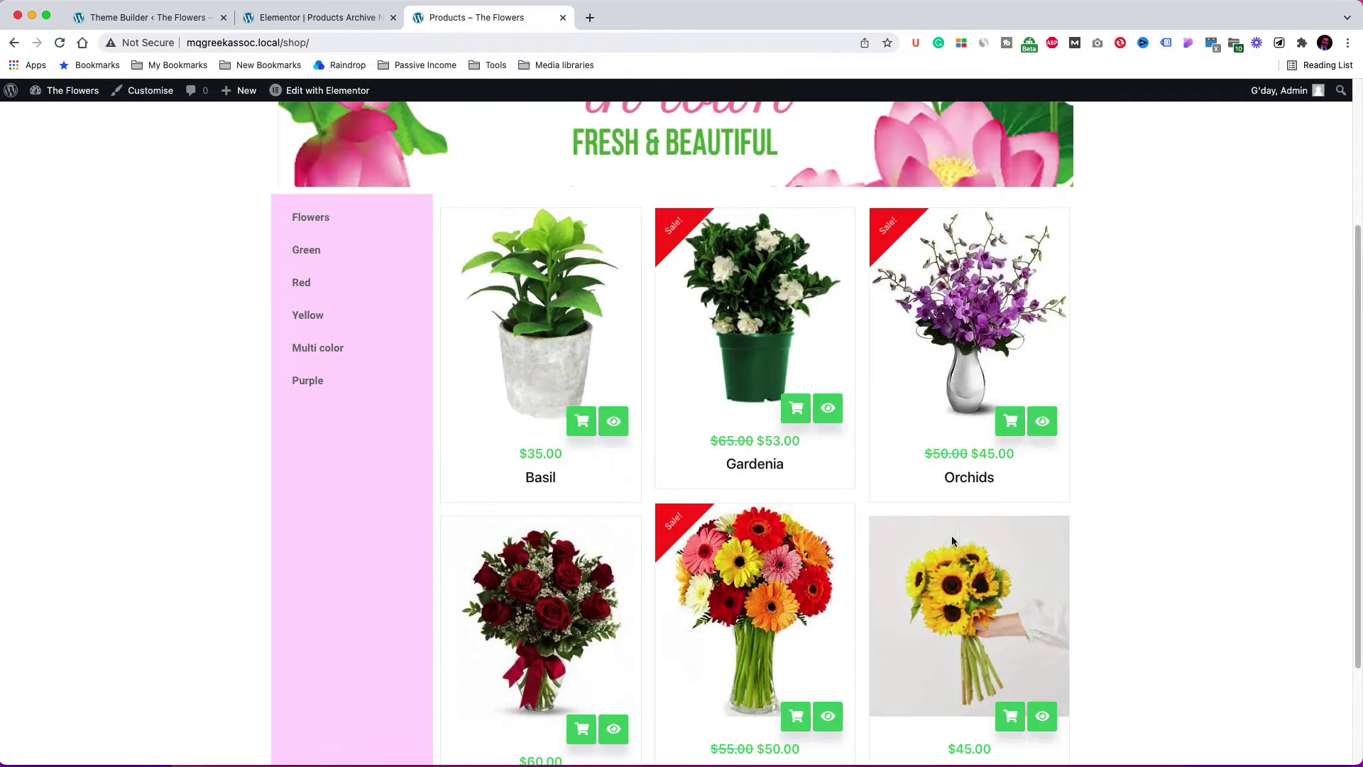
left_click(824, 410)
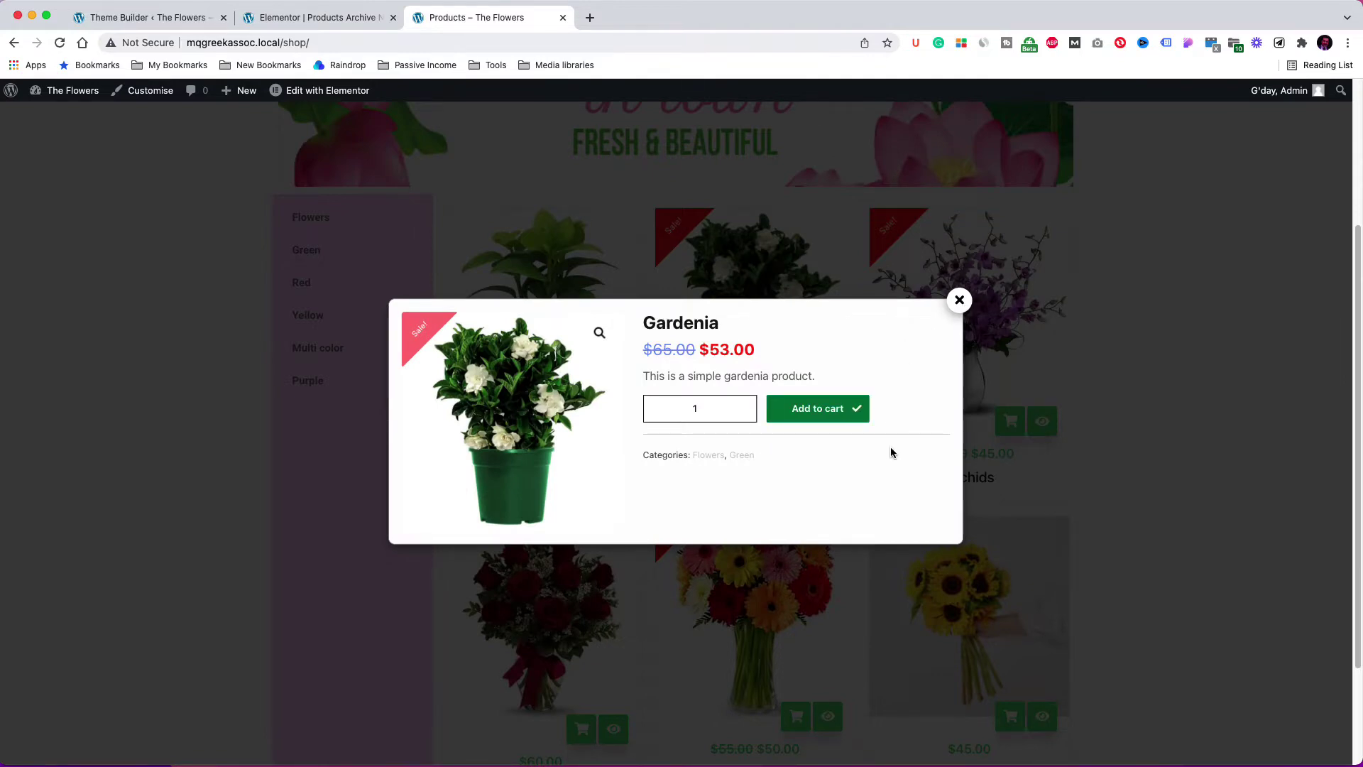
left_click(959, 300)
left_click(305, 381)
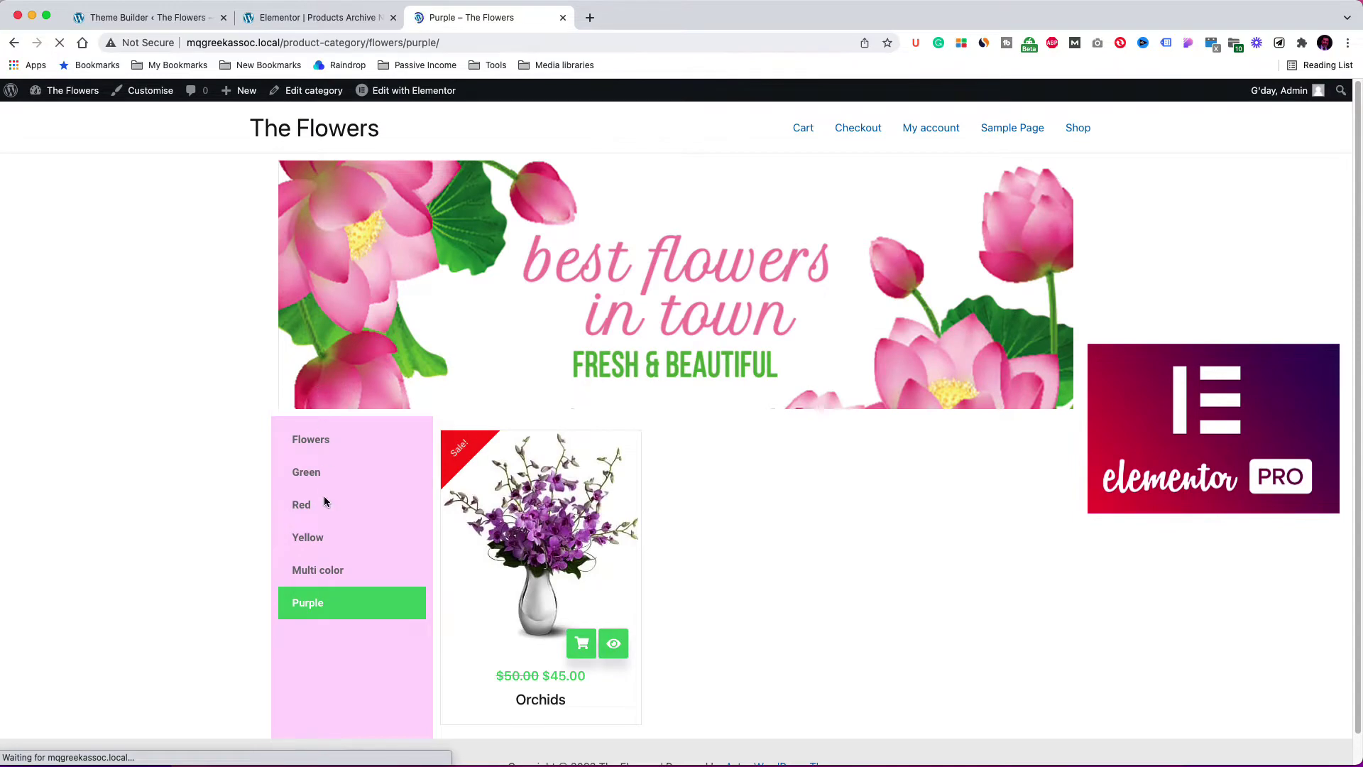
left_click(313, 569)
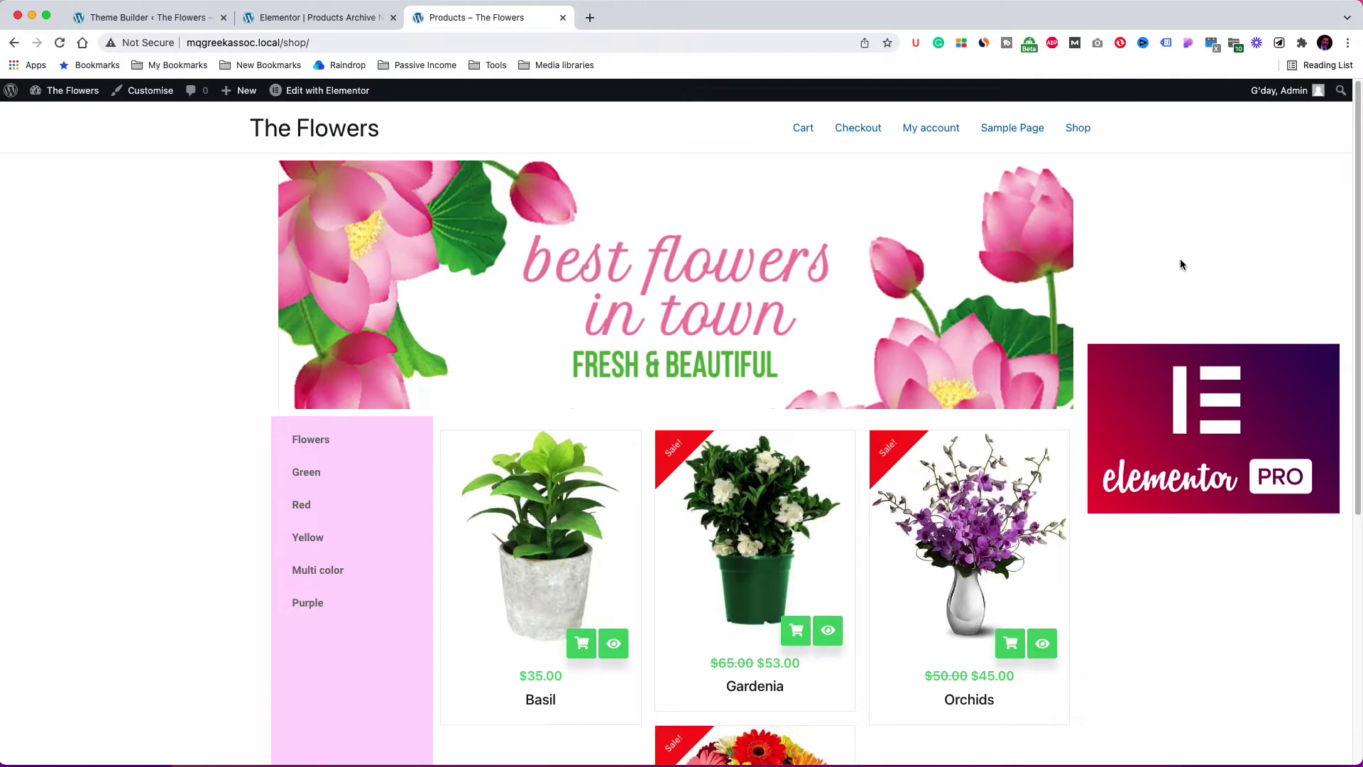
- Load the remaining products into the grid again with Load More
scroll(1181, 265, "down", 1)
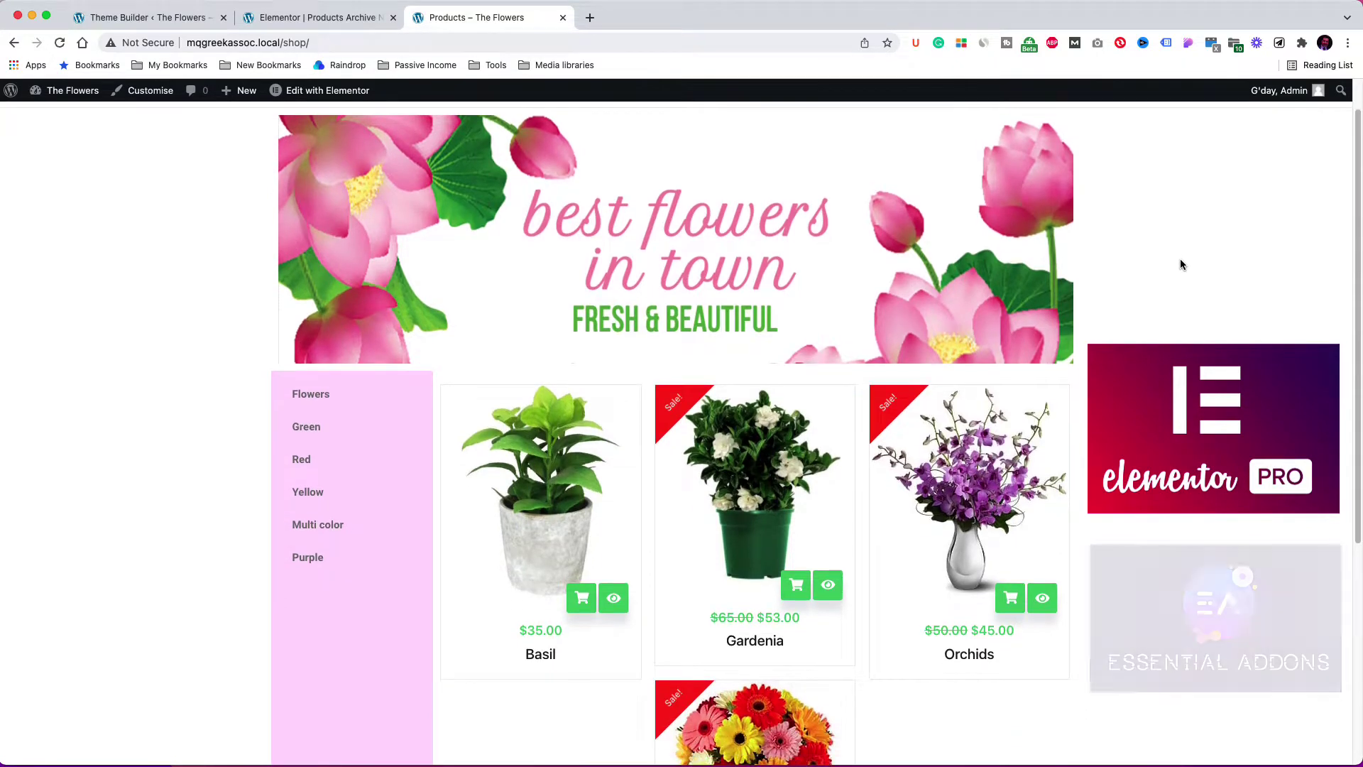
scroll(1181, 264, "down", 3)
scroll(1181, 264, "down", 6)
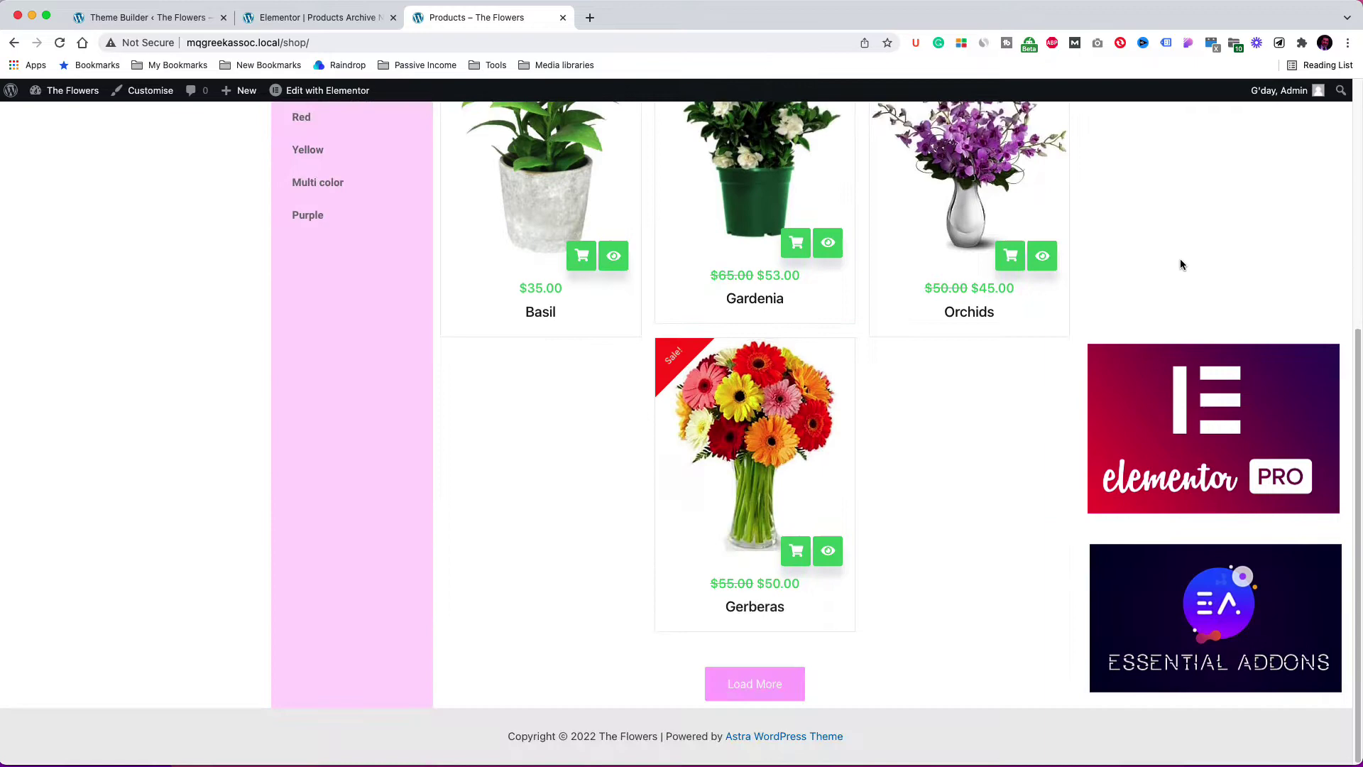
left_click(795, 682)
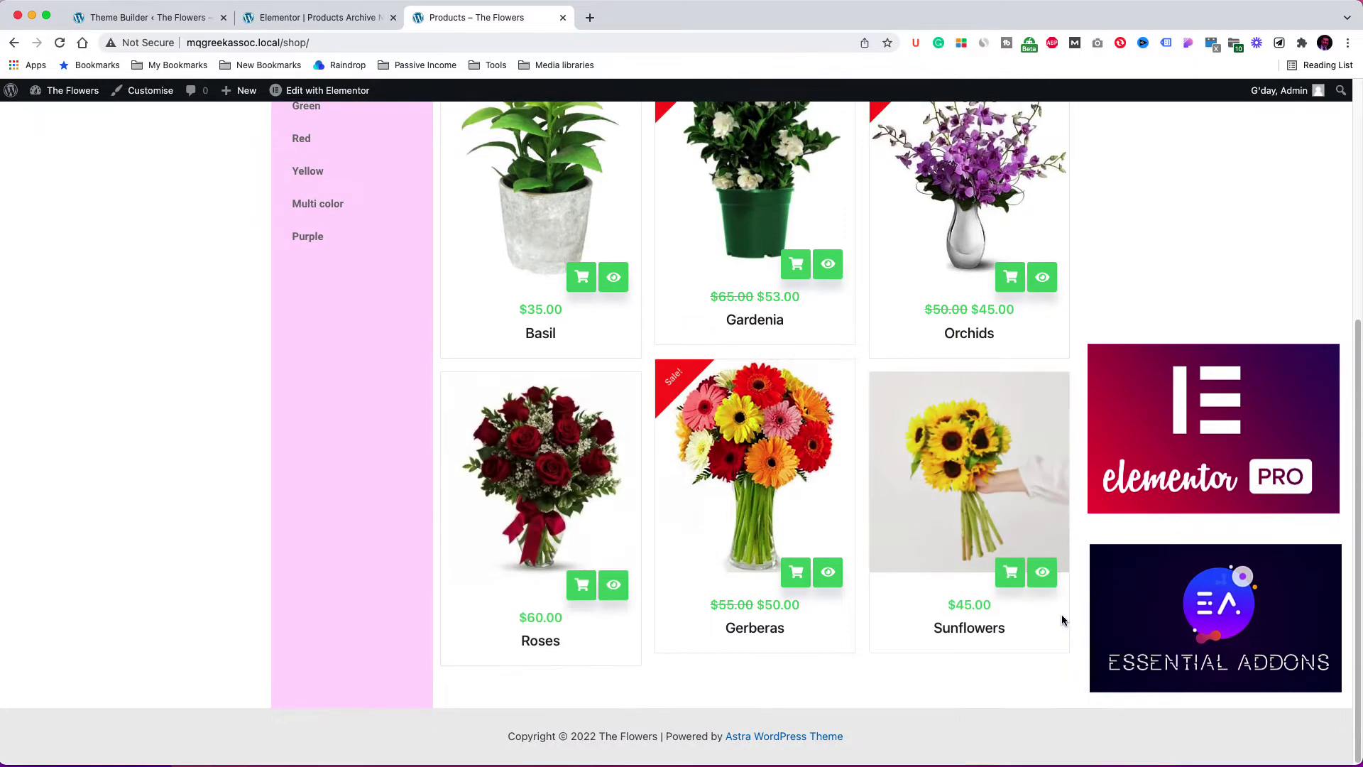
- Reopen Gardenia's quick view, add it to the cart, and close the popup
scroll(710, 426, "up", 4)
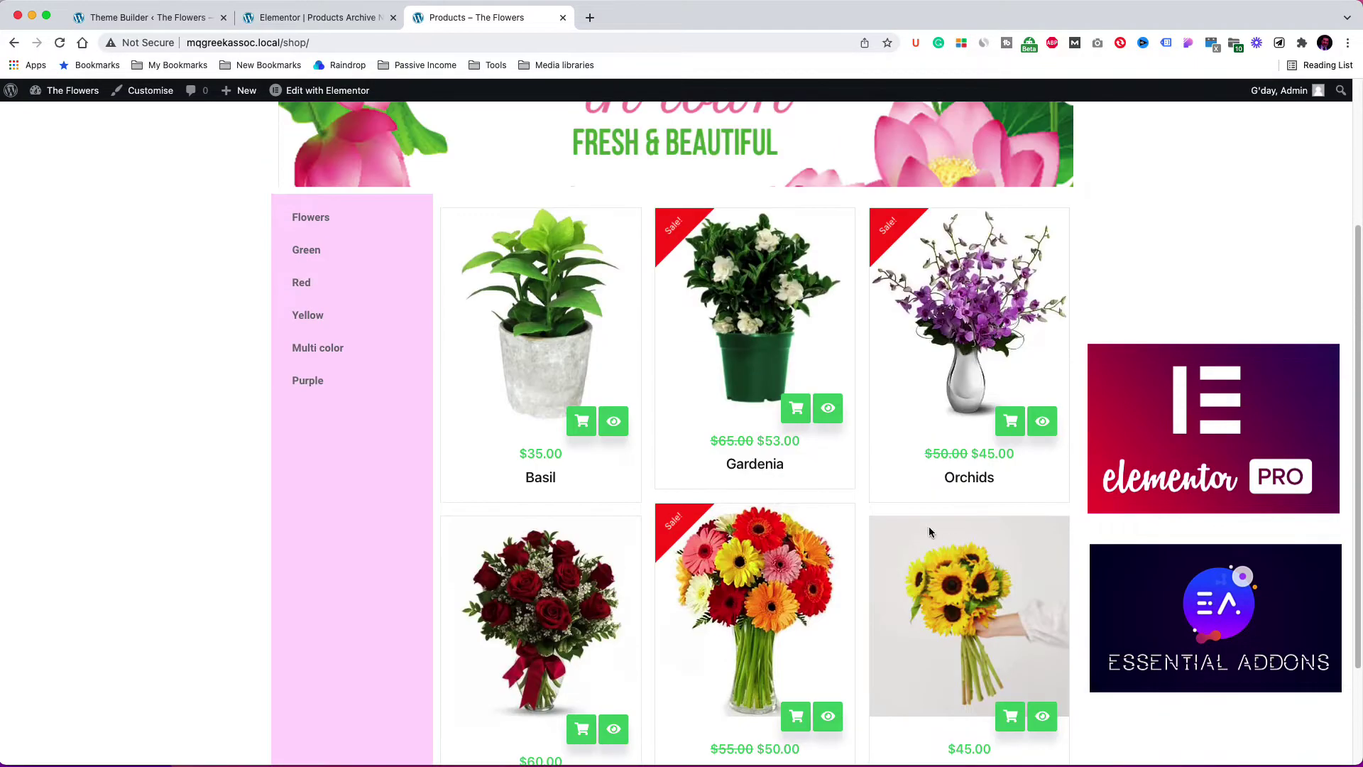
left_click(826, 409)
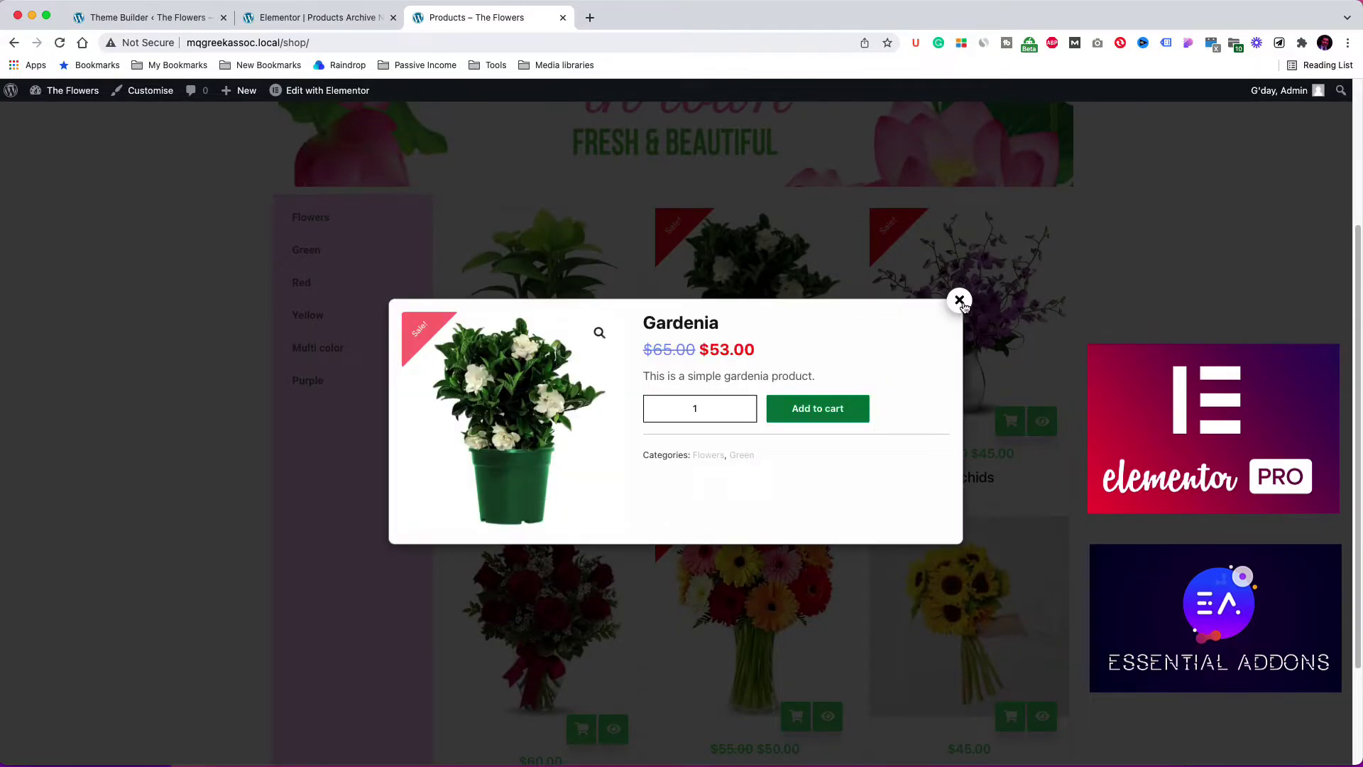
left_click(818, 408)
left_click(959, 300)
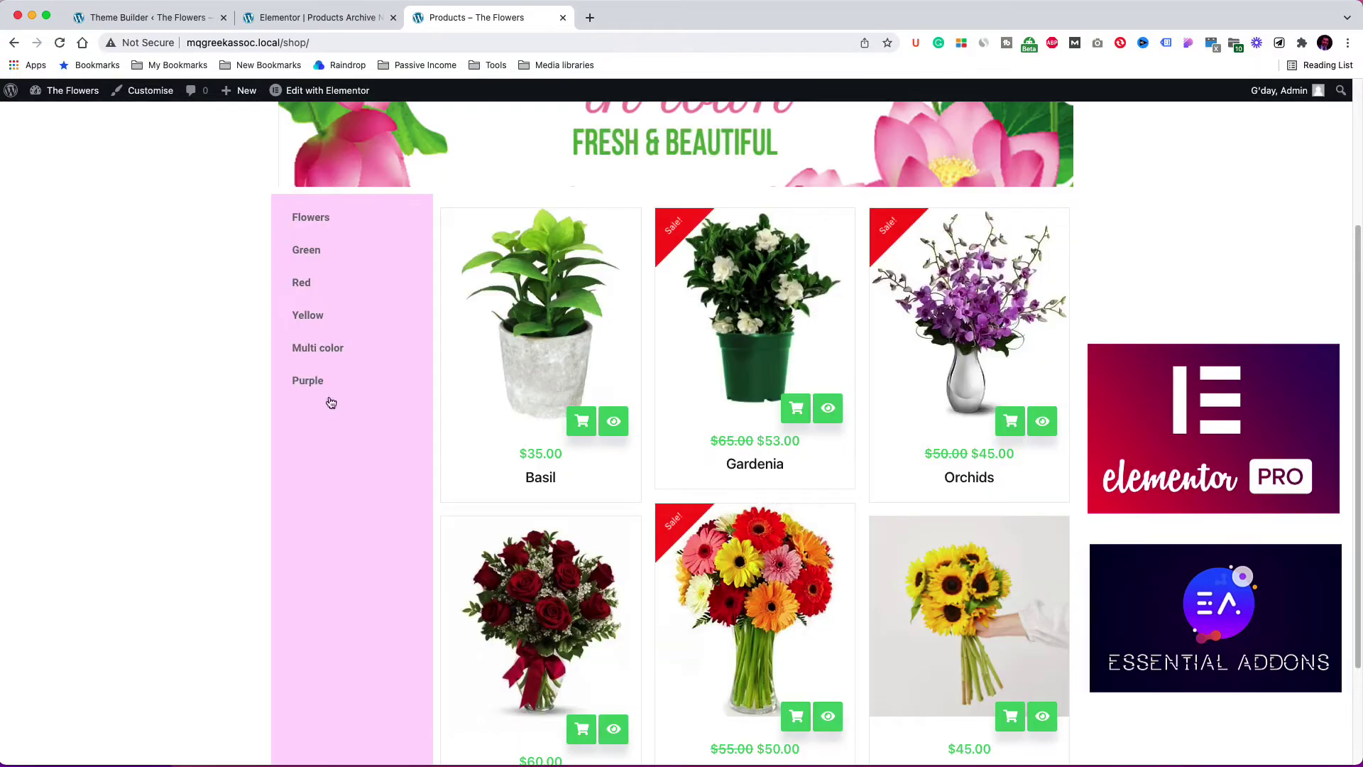
- Browse the Purple, Multi color, Yellow, Red and Green categories, then return to the full Shop
left_click(312, 383)
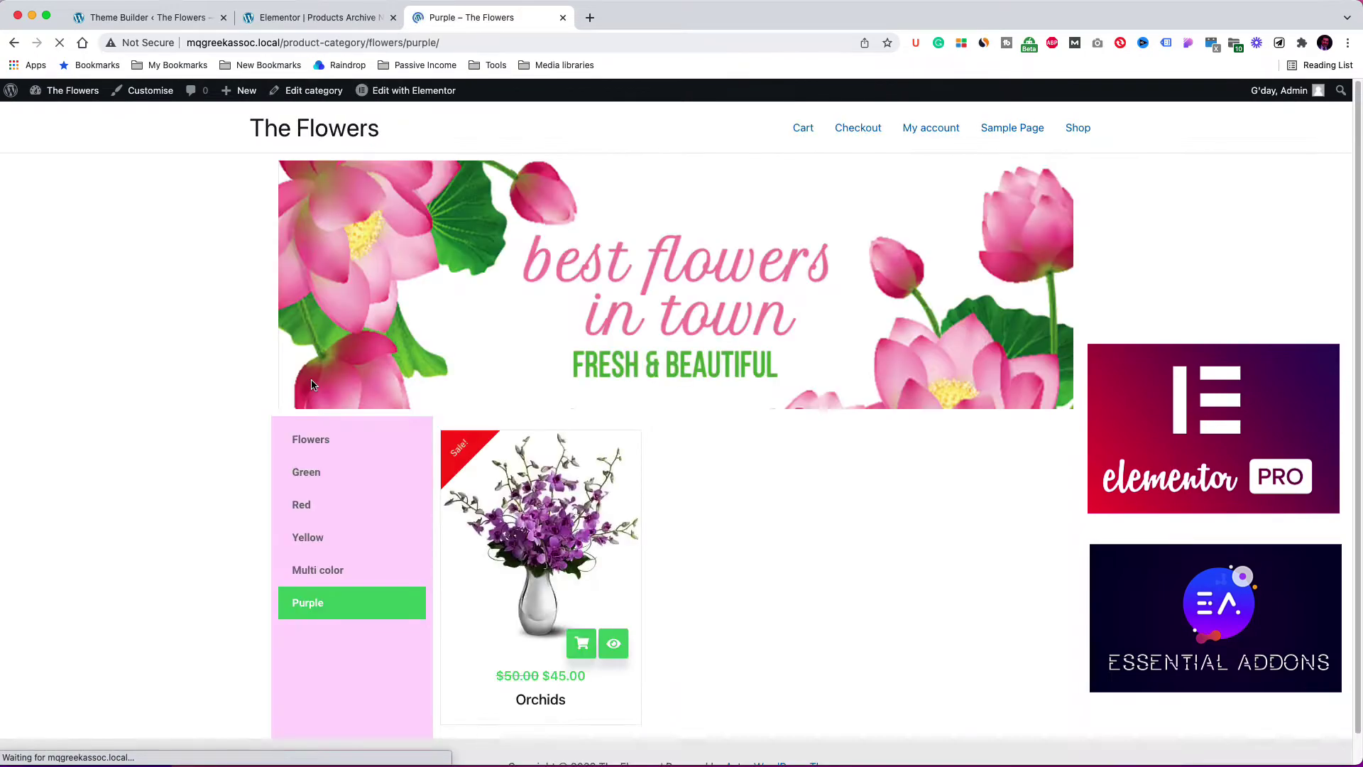
left_click(319, 568)
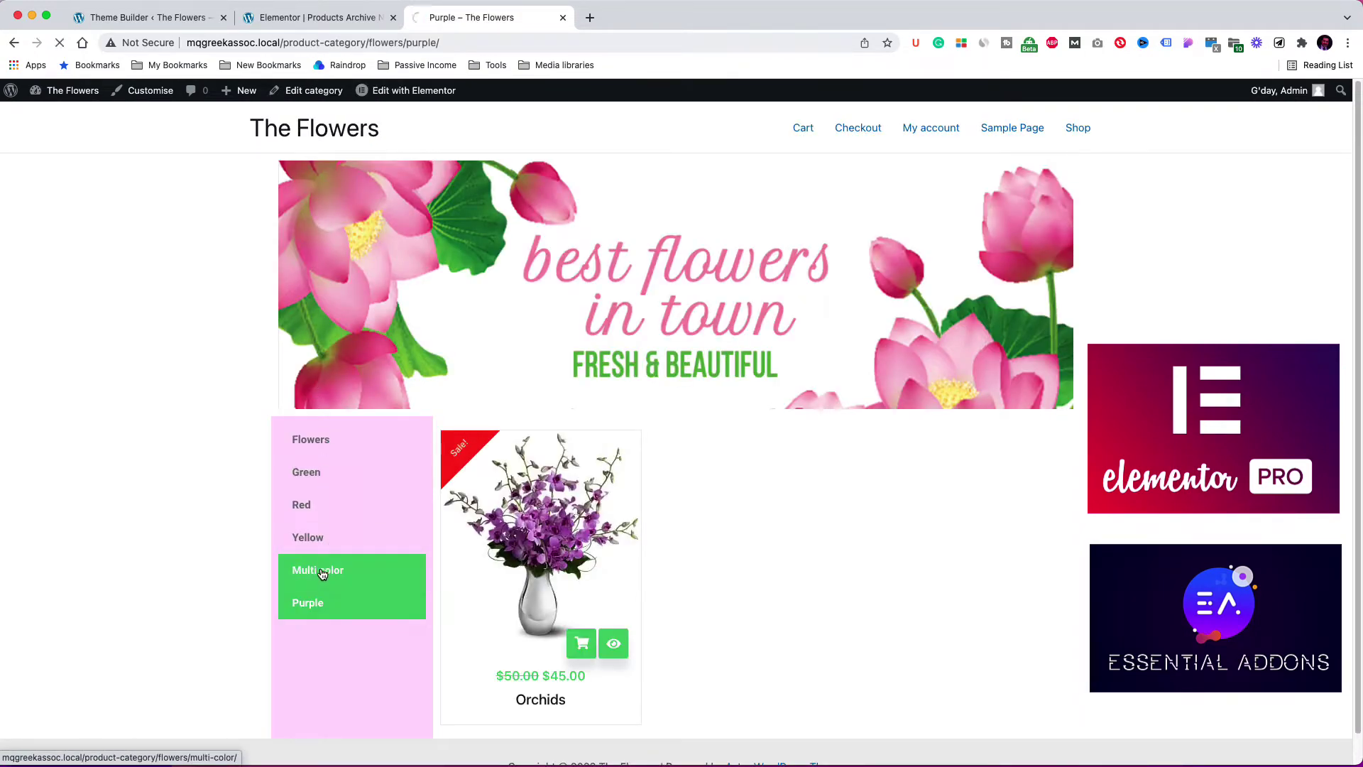
left_click(314, 541)
left_click(305, 504)
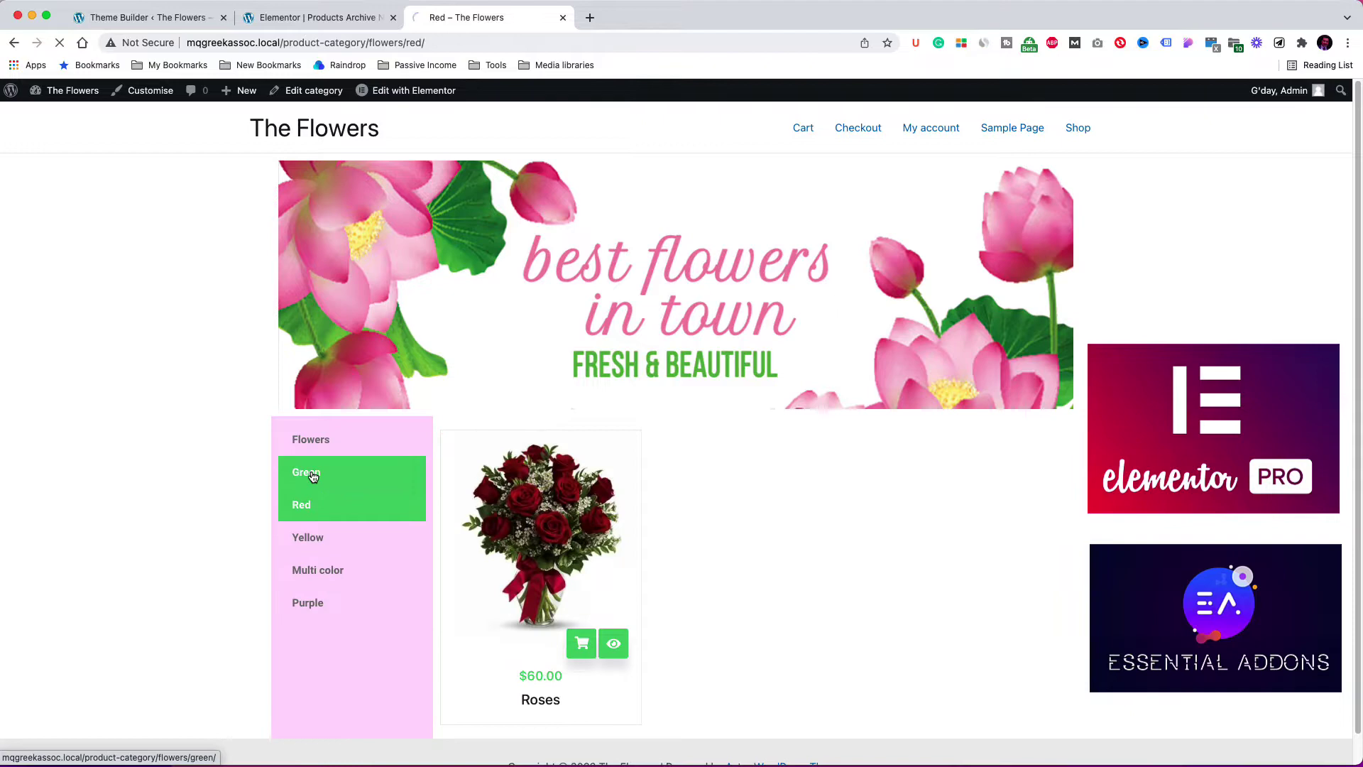
left_click(306, 472)
left_click(312, 440)
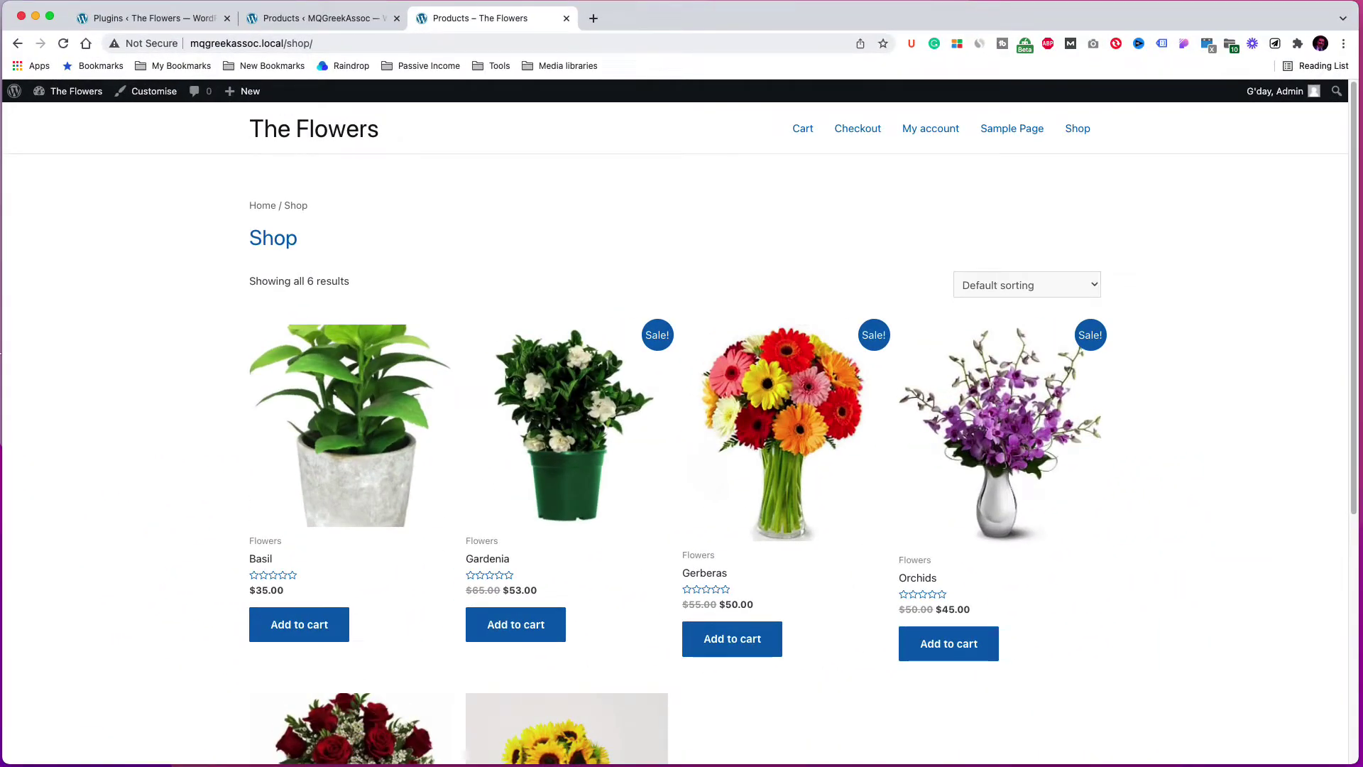
scroll(477, 295, "down", 3)
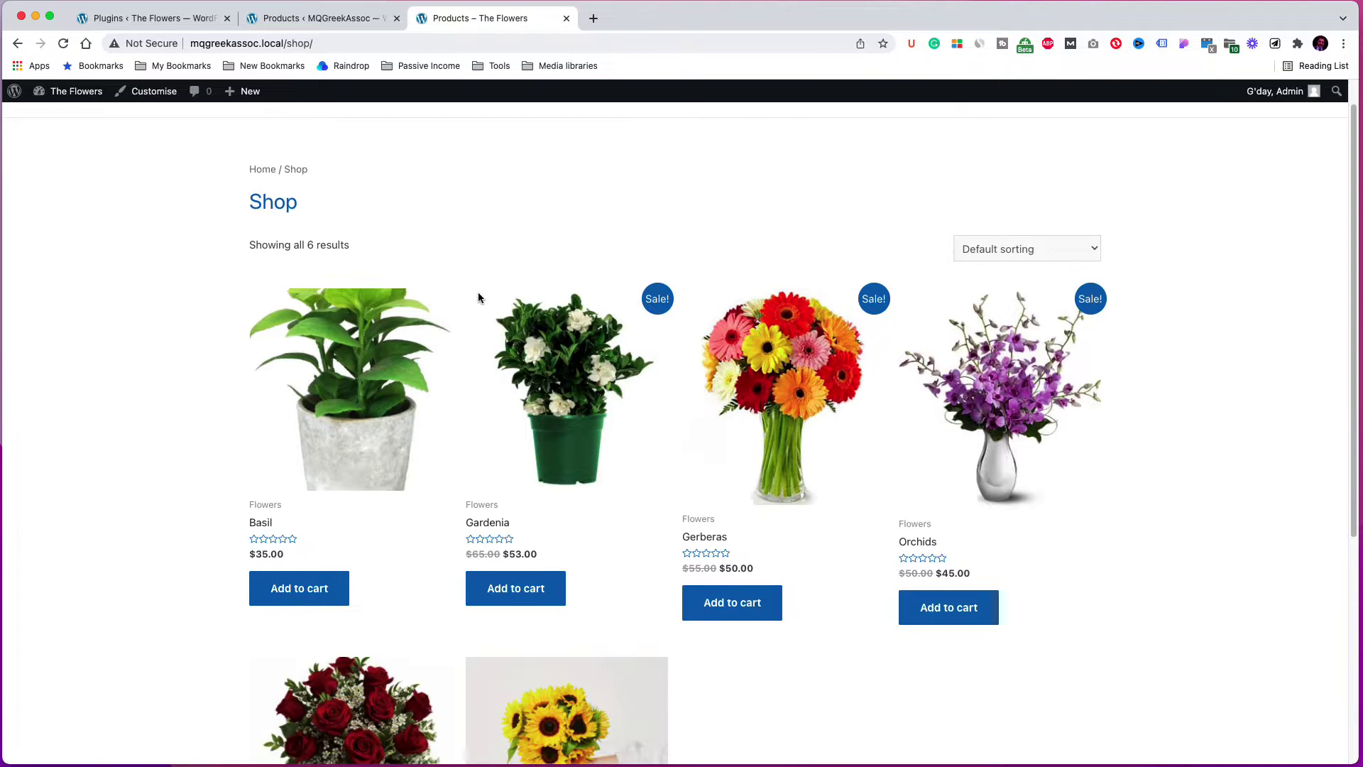
scroll(480, 298, "down", 3)
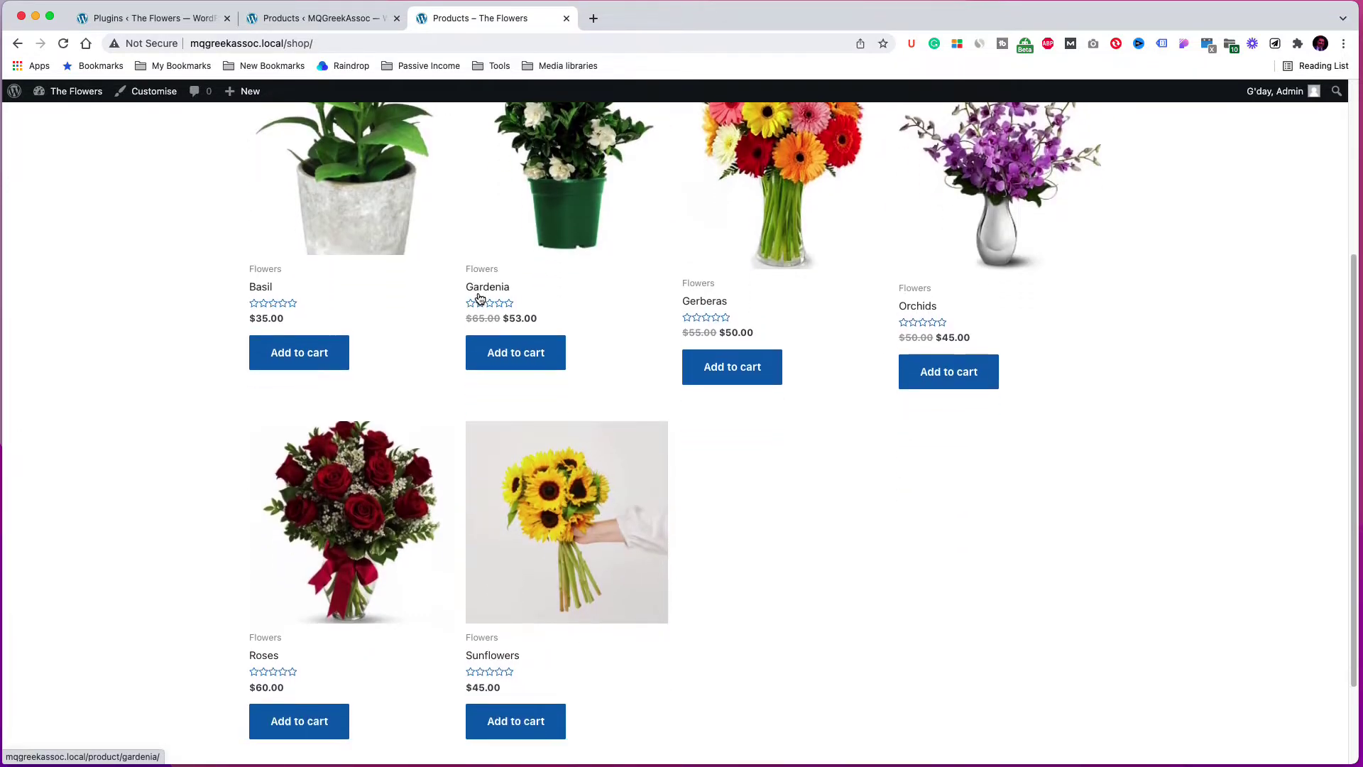
scroll(480, 298, "down", 1)
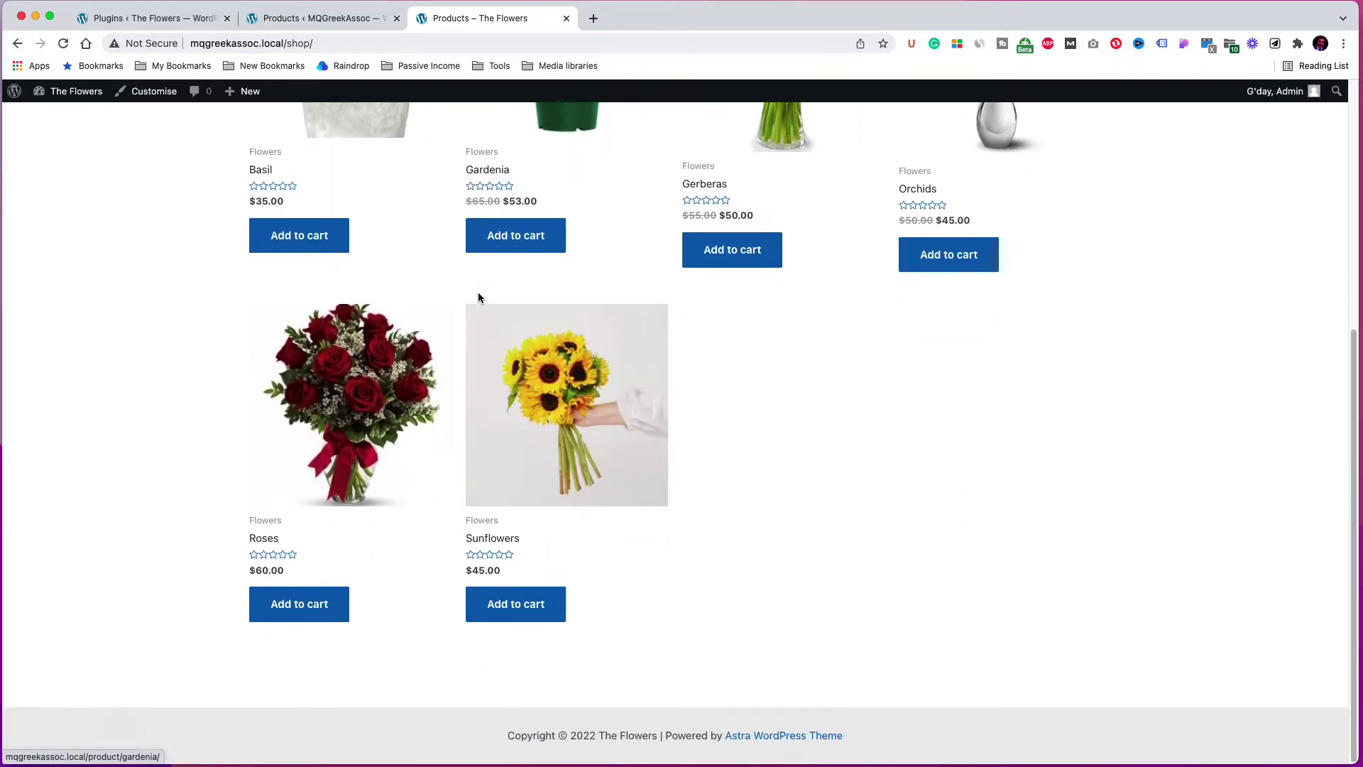
scroll(478, 298, "up", 4)
scroll(479, 297, "up", 2)
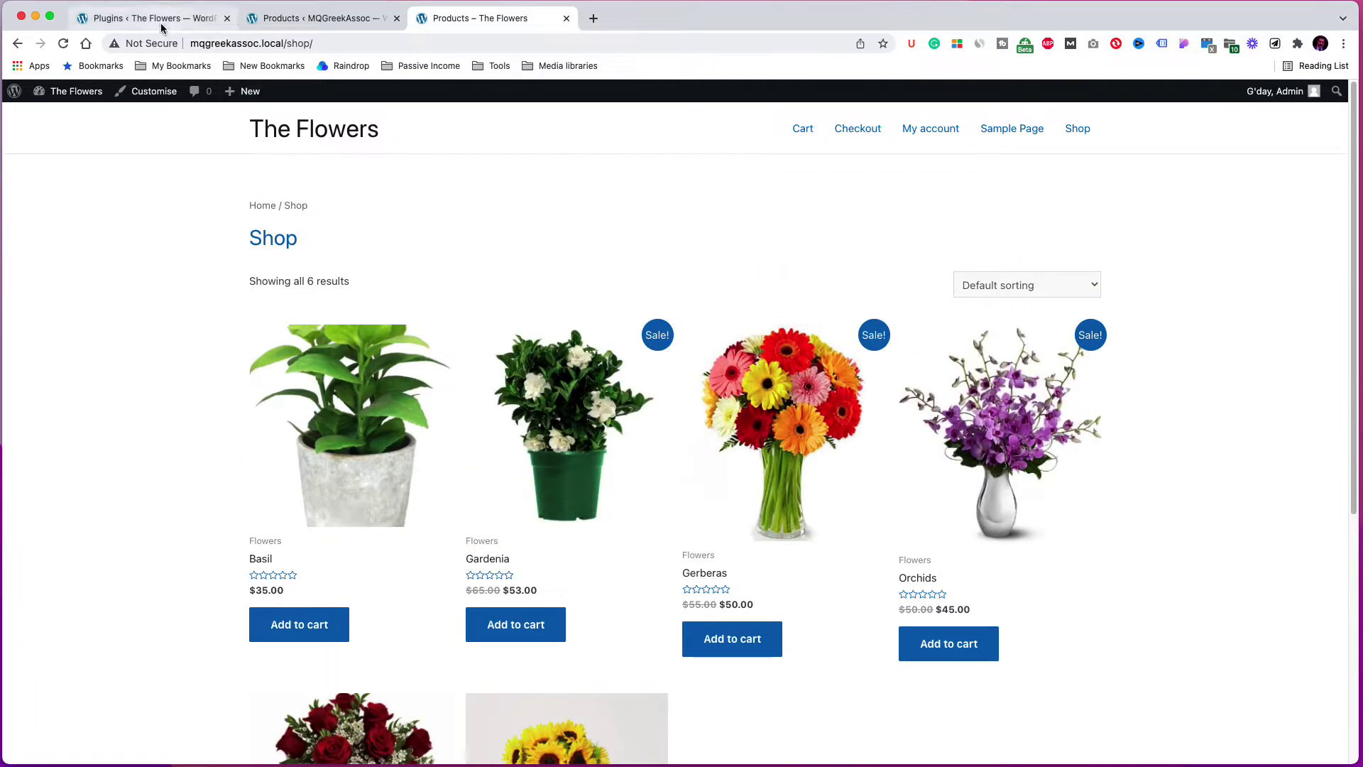
left_click(261, 21)
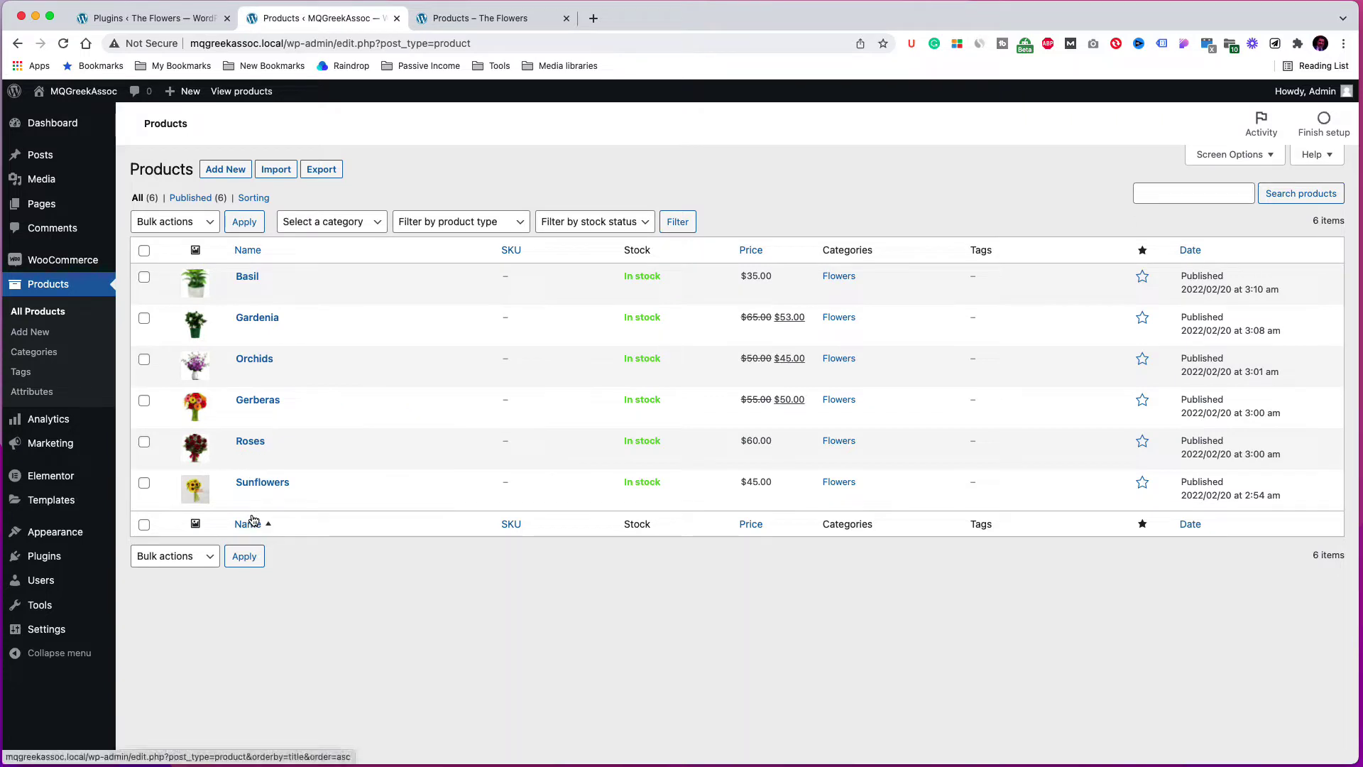
left_click(161, 21)
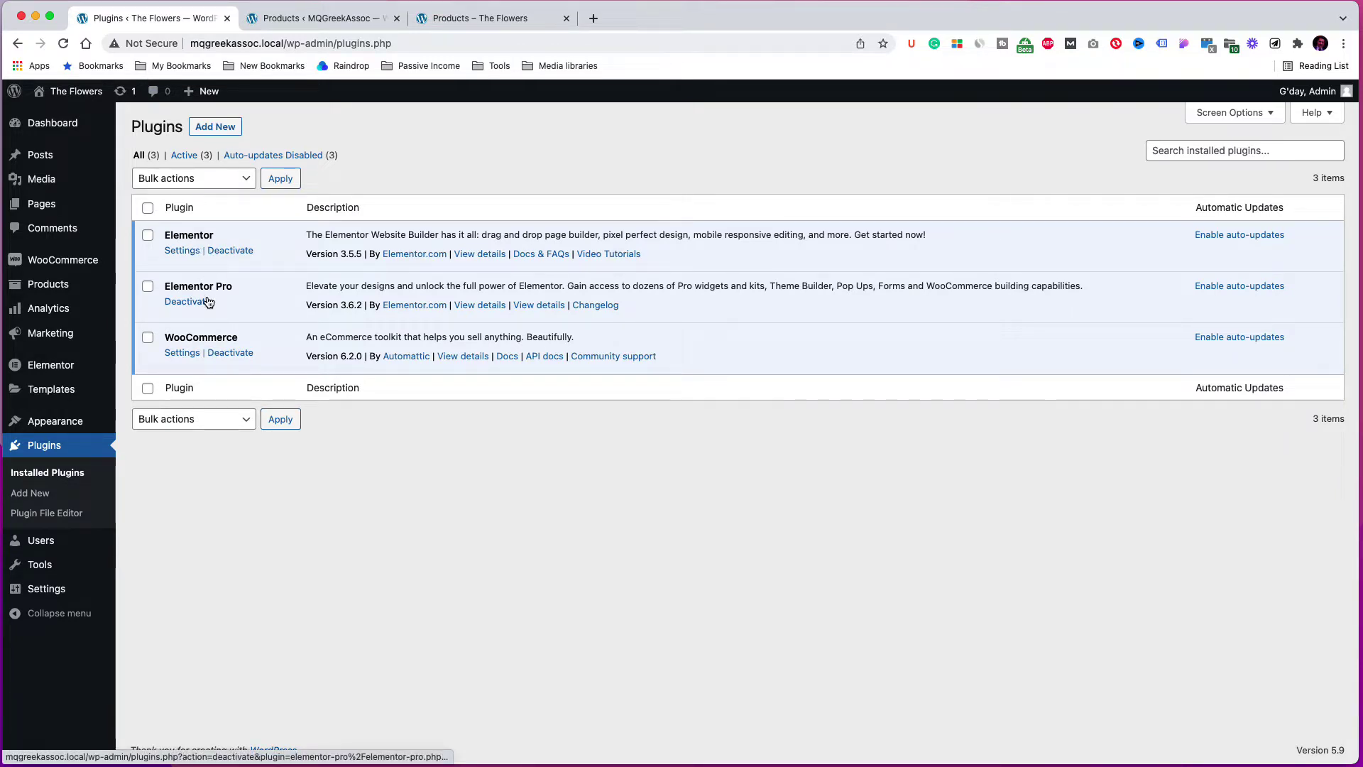
key("ctrl+Tab")
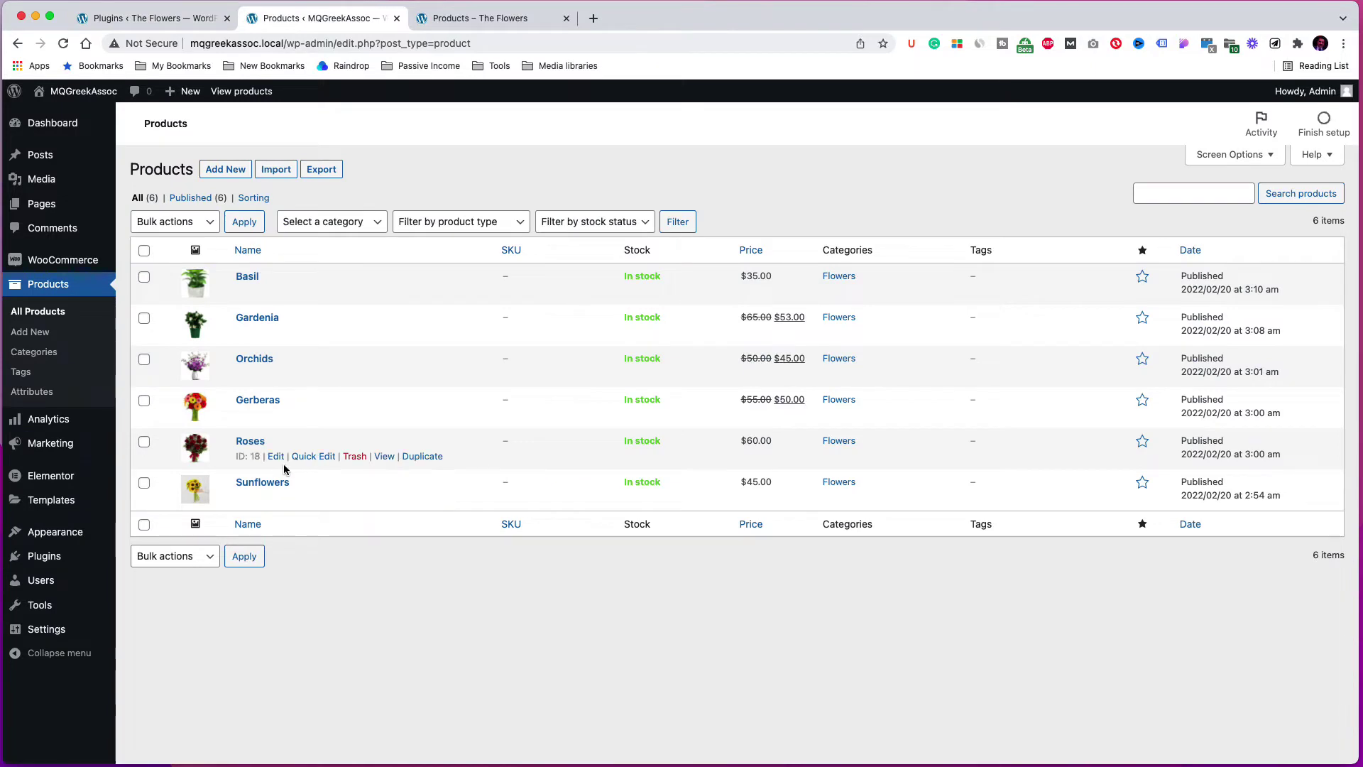
left_click(511, 22)
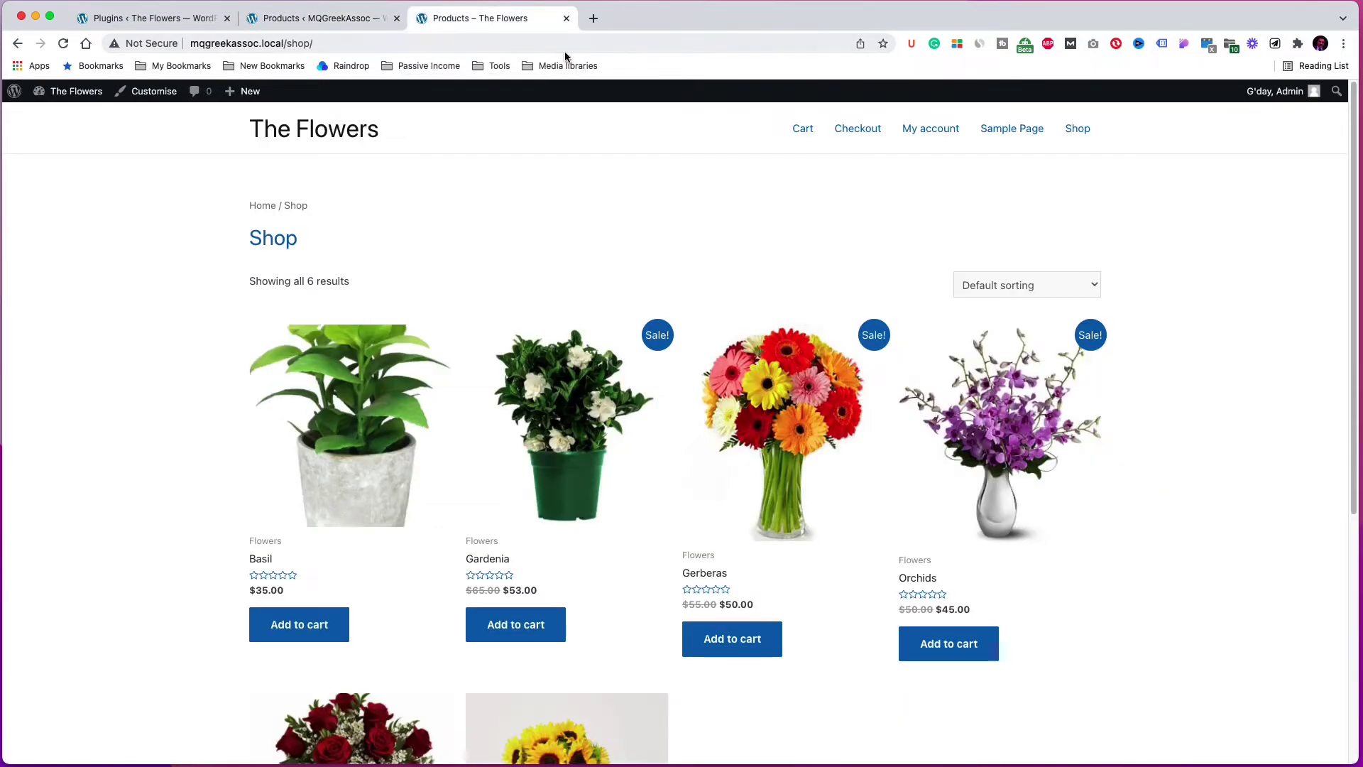
scroll(1178, 299, "down", 5)
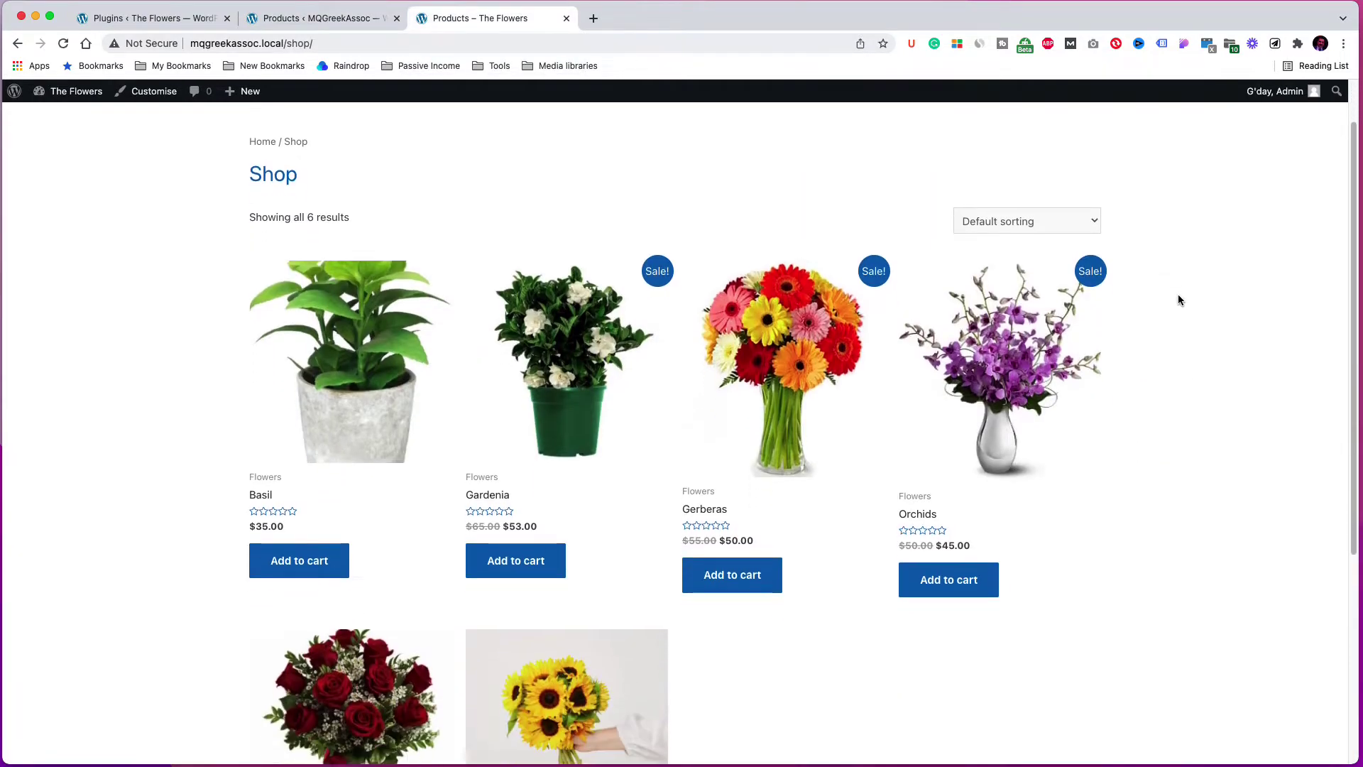
scroll(1177, 297, "up", 5)
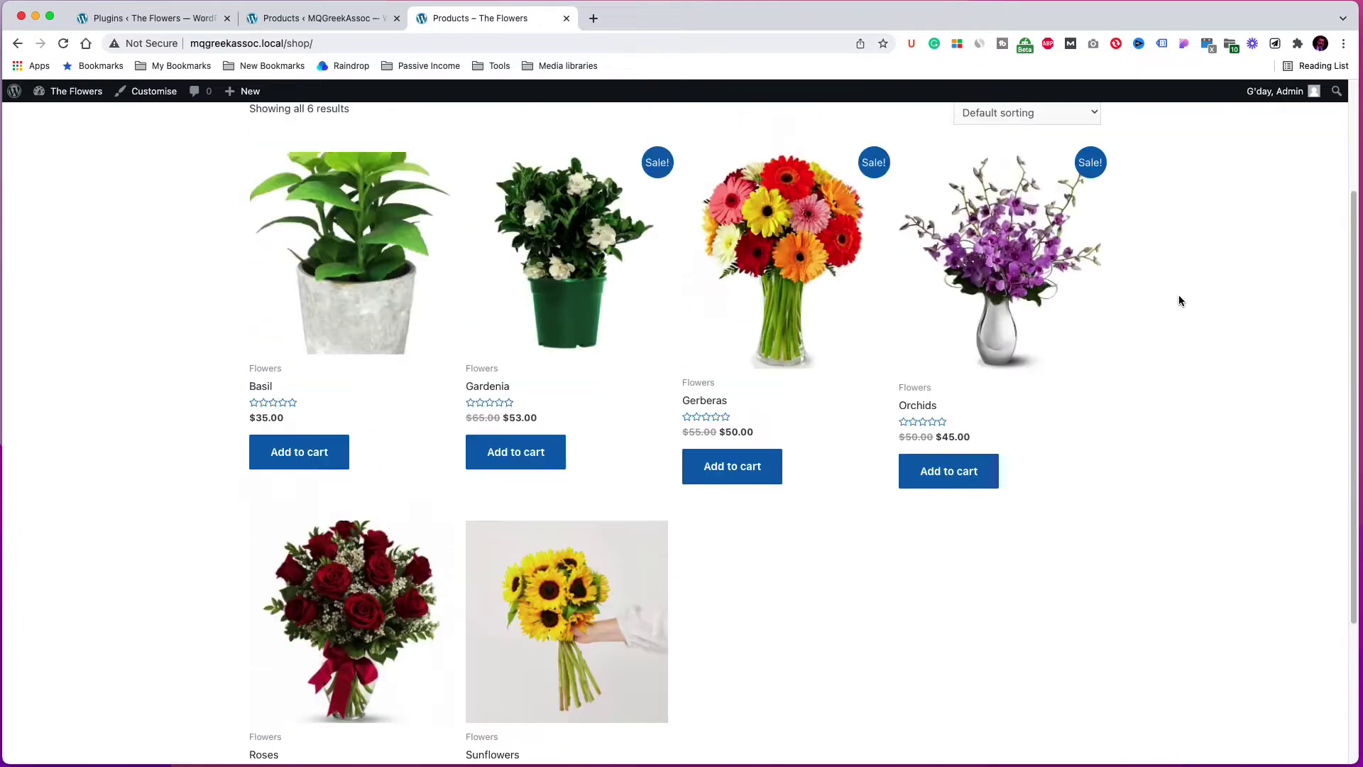
- Look over the installed plugins and themes, checking the Essential Addons for Elementor entry
left_click(190, 23)
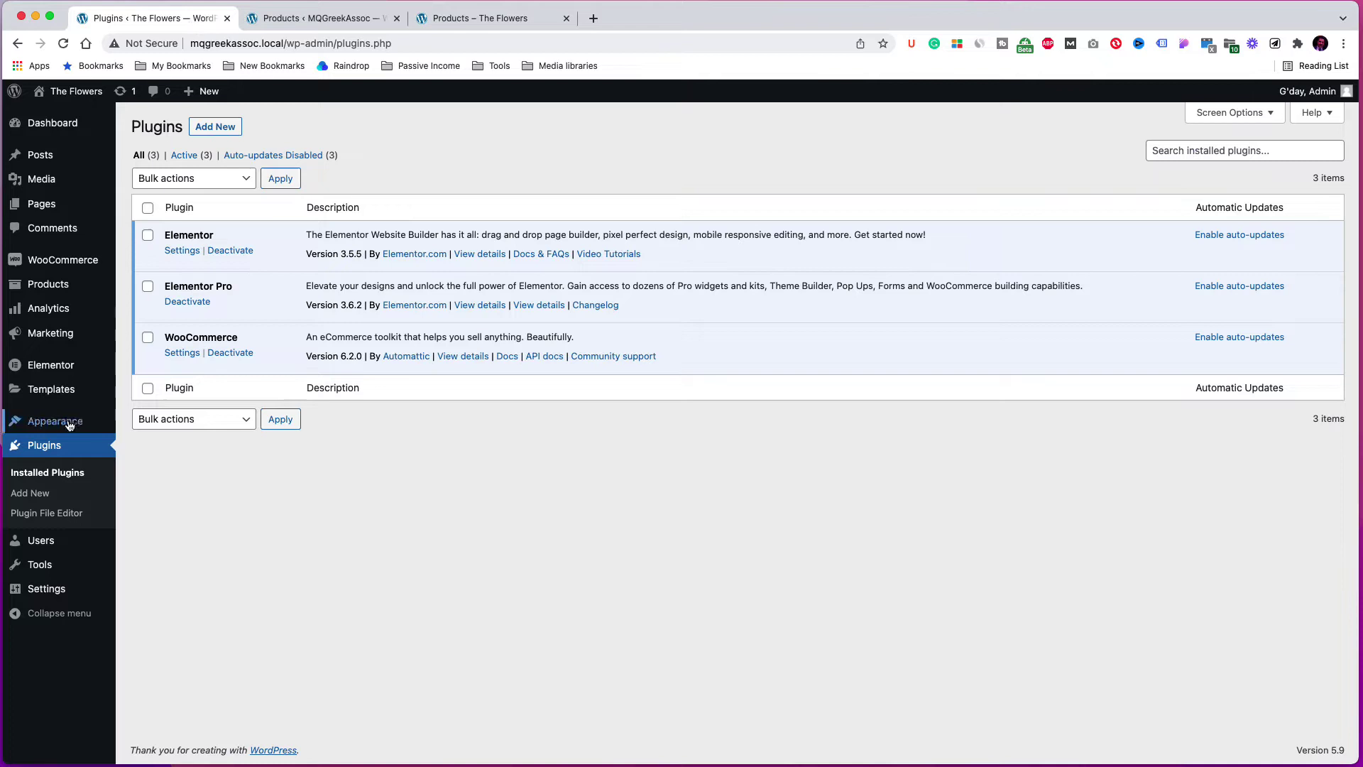
mouse_move(68, 426)
left_click(137, 425)
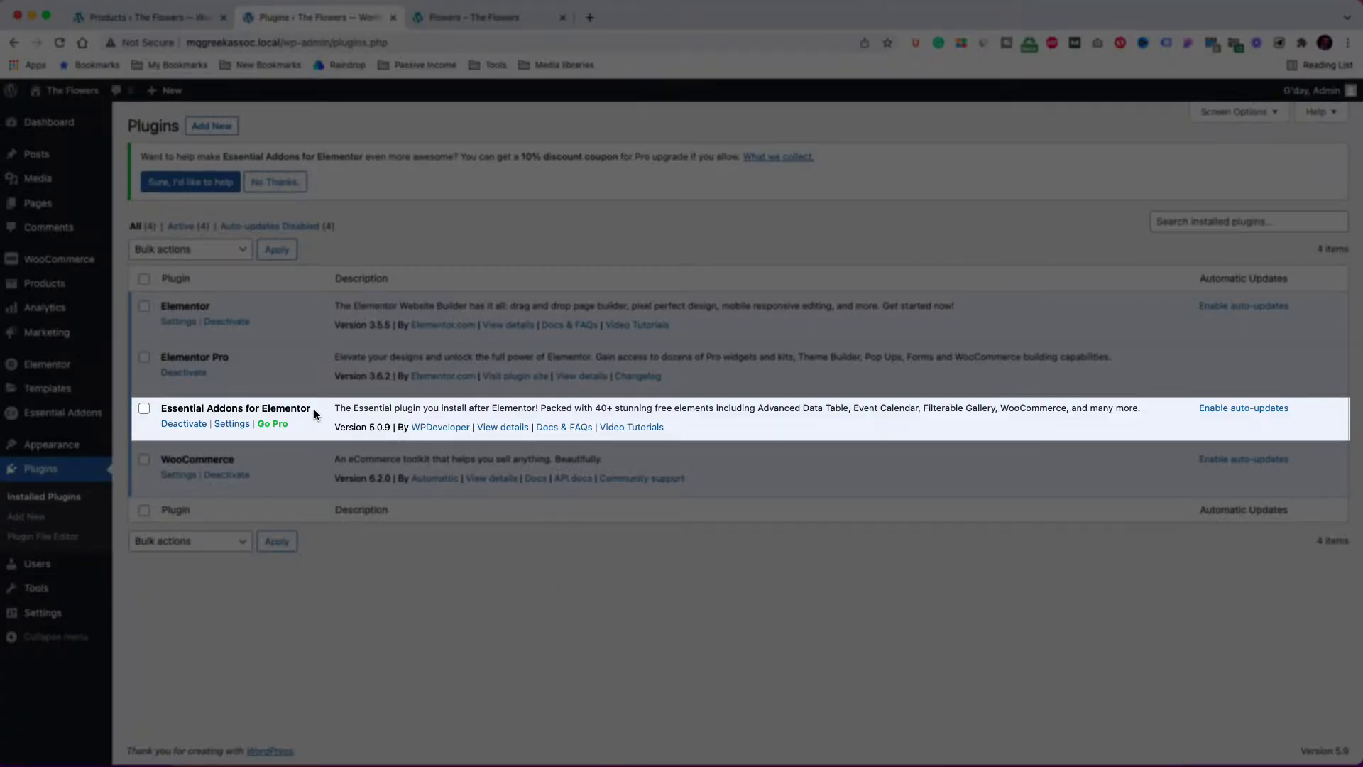
left_click_drag(313, 409, 169, 410)
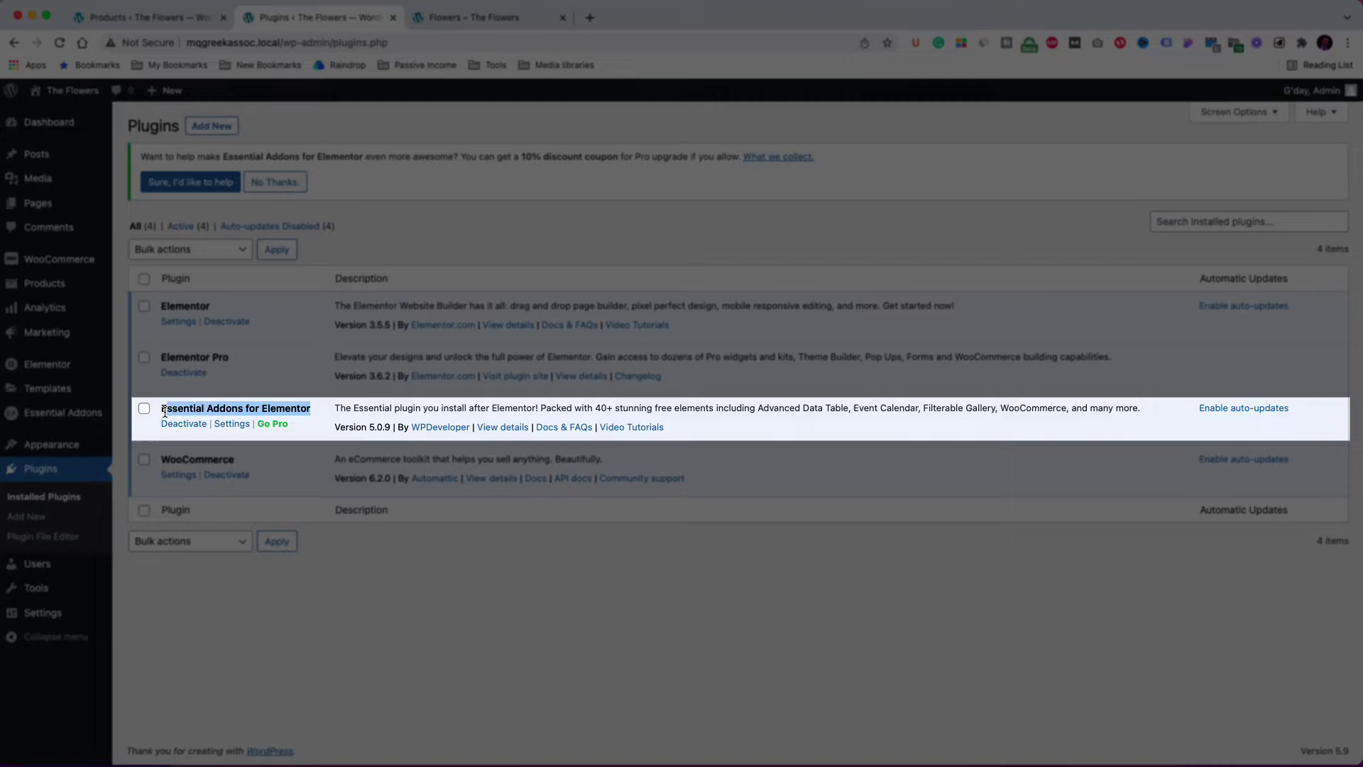
left_click(395, 242)
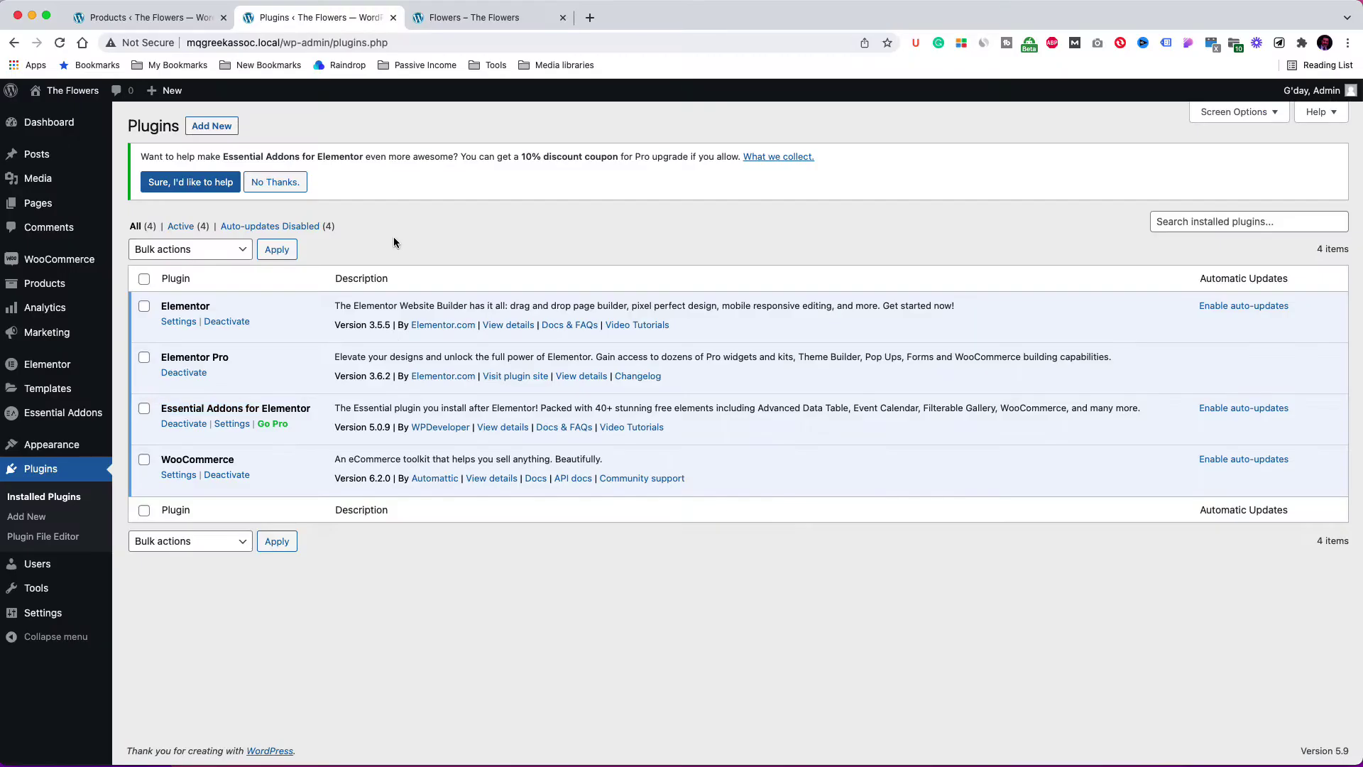
- Search new plugins for 'esse' to confirm Essential Addons is Active, then go to Products
left_click(216, 129)
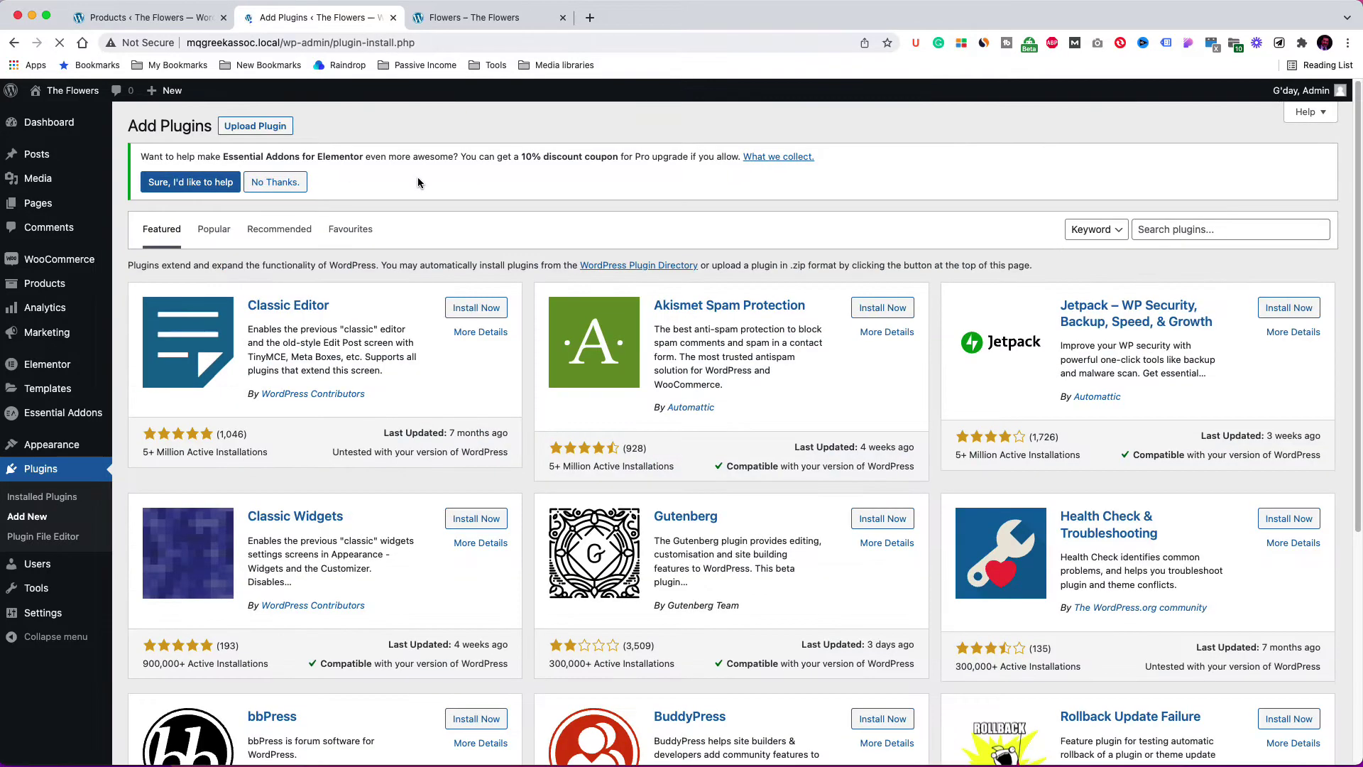
left_click(1206, 229)
type("essential addons for elementor")
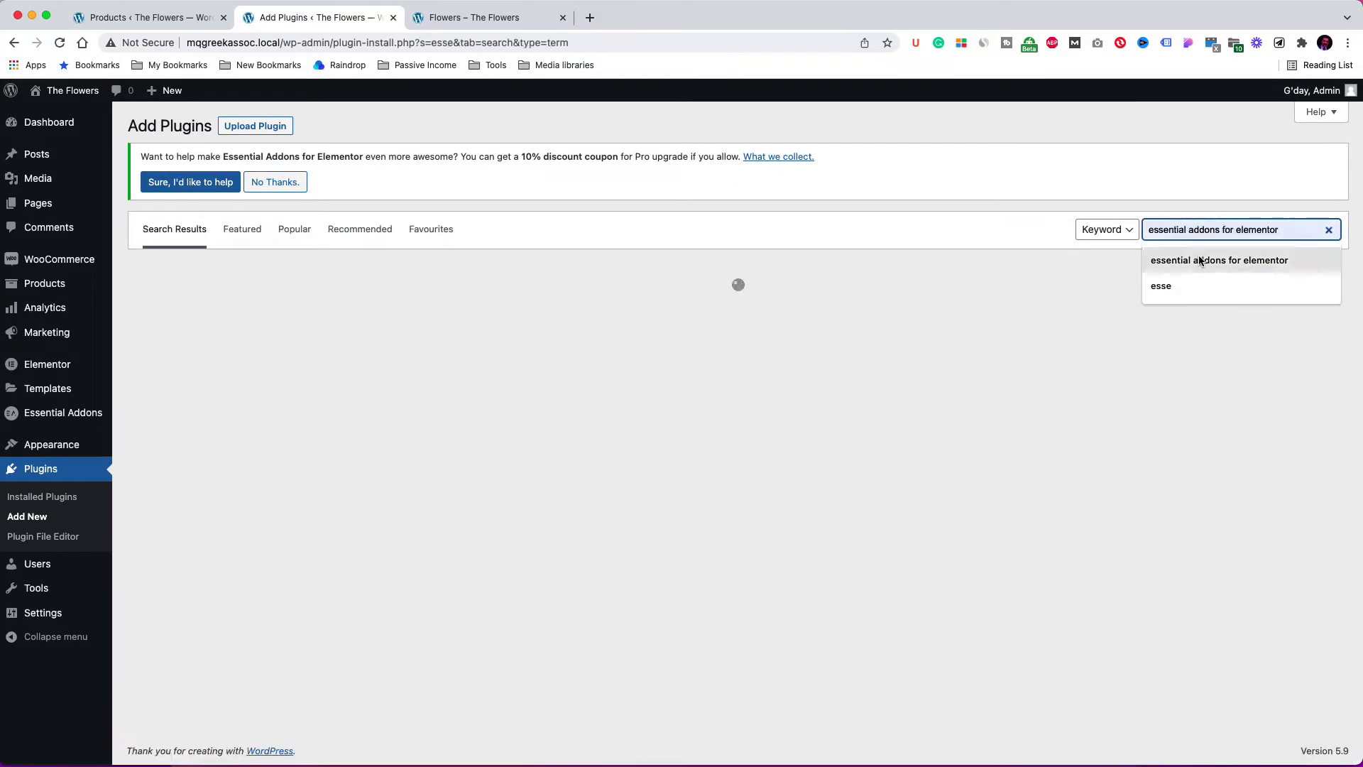
left_click(1200, 261)
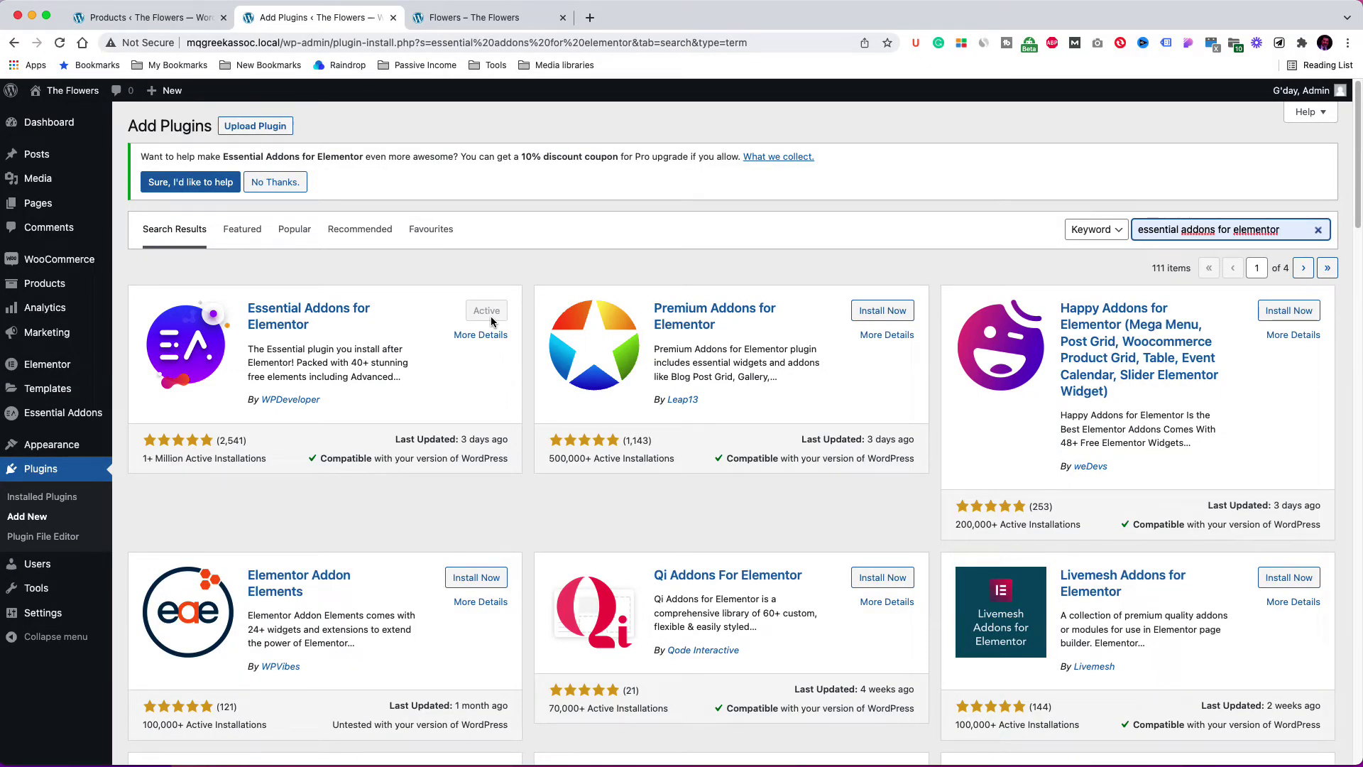
mouse_move(50, 339)
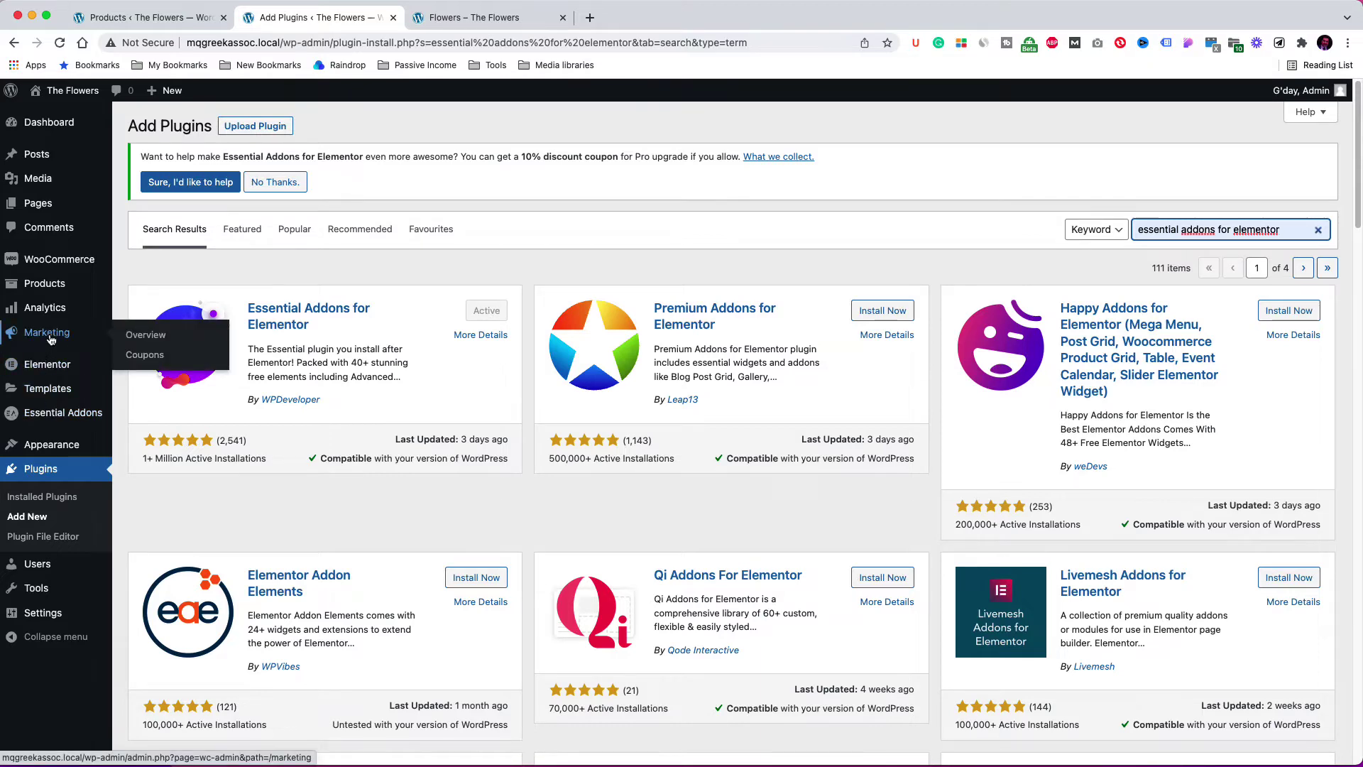
left_click(44, 283)
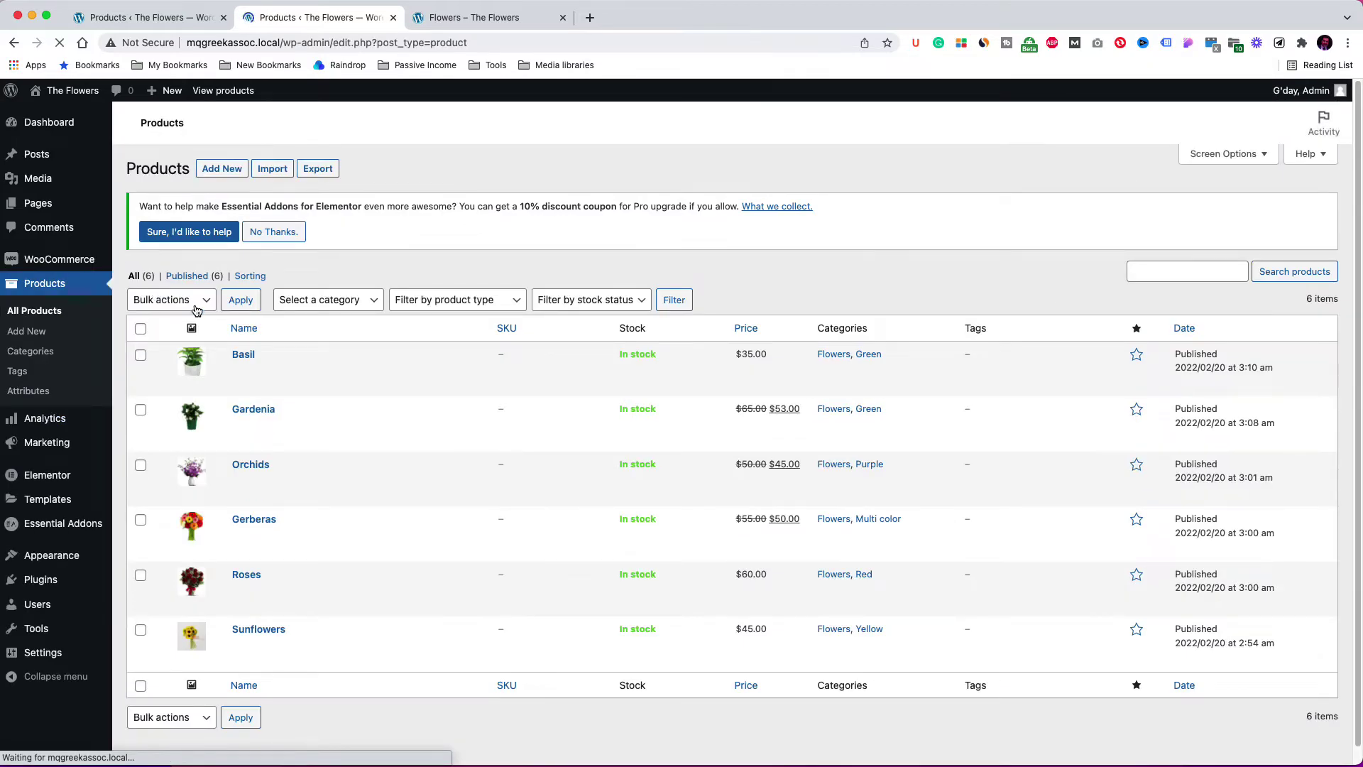
- Show Product categories: Flowers with Green, Multi color, Purple, Red and Yellow subcategories
mouse_move(252, 665)
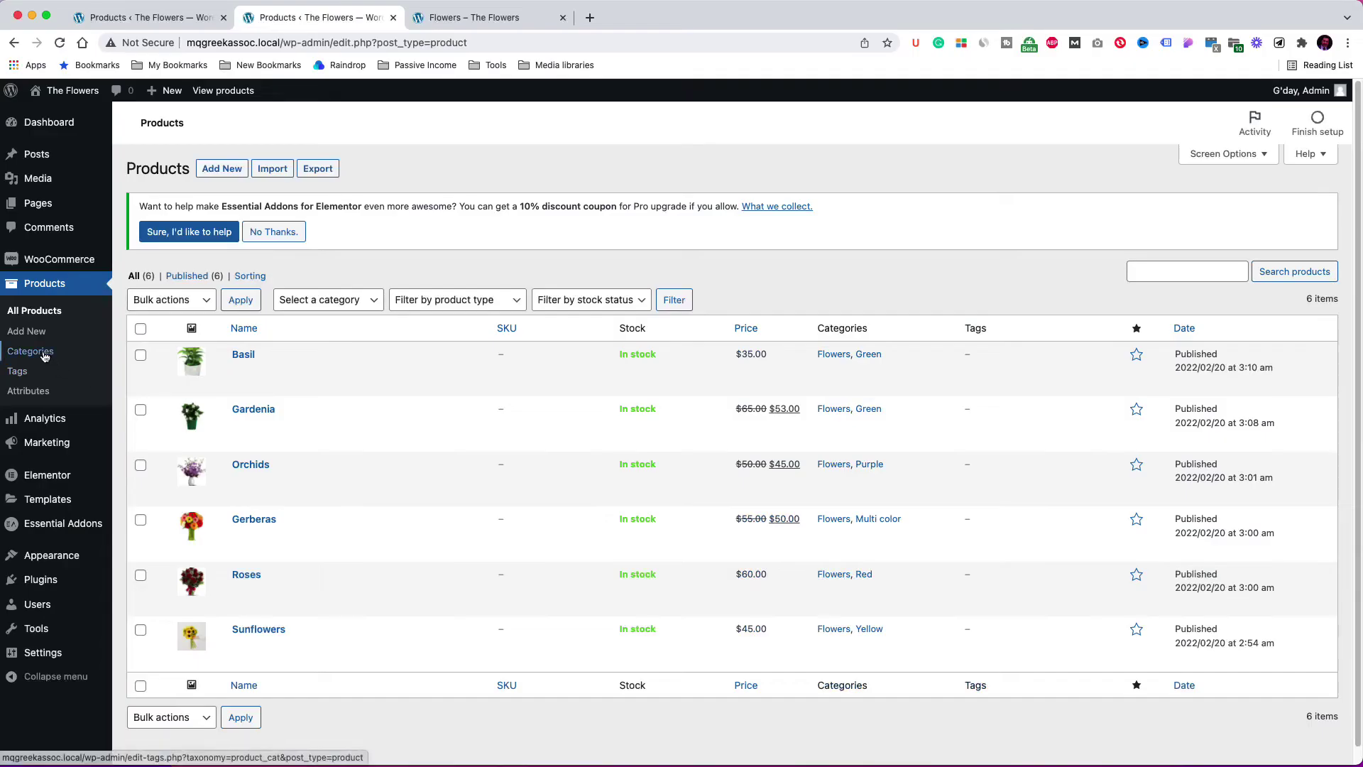
left_click(42, 354)
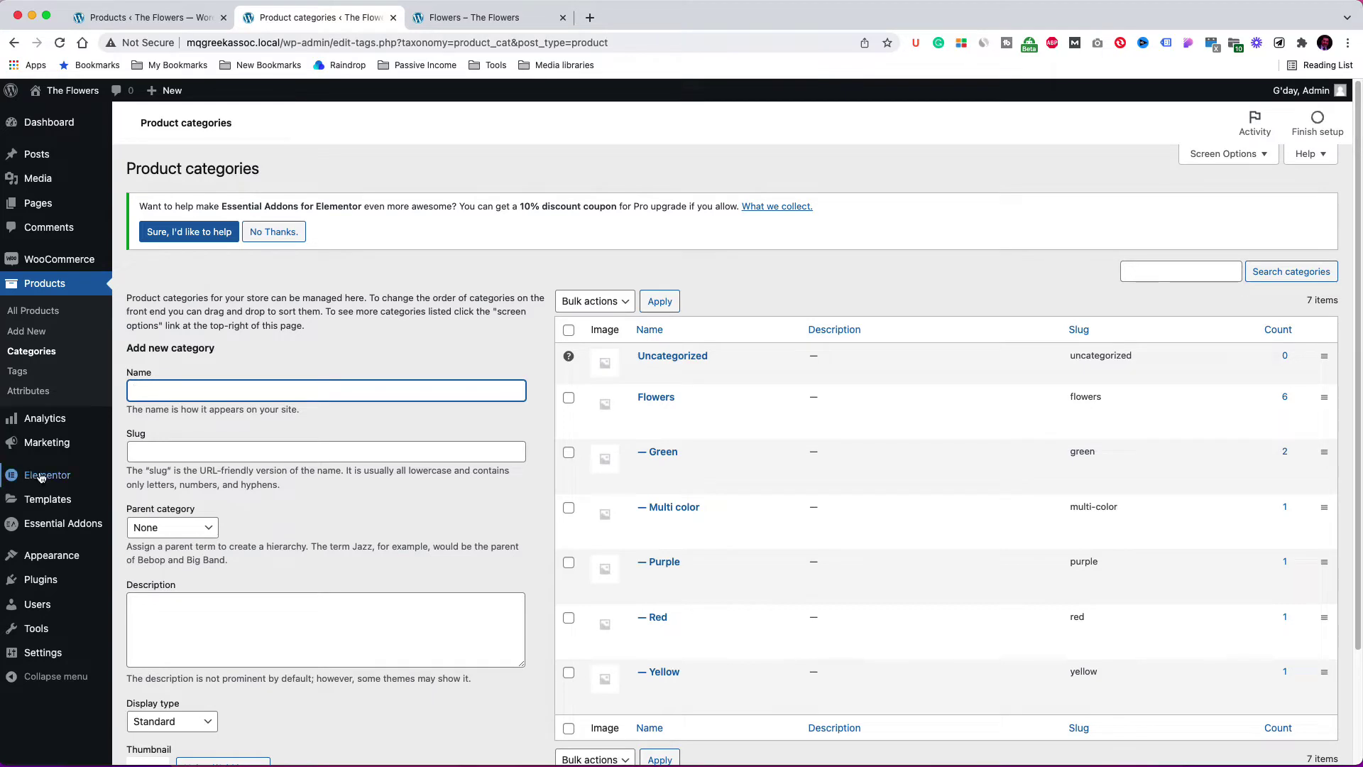
- Filter Theme Builder to Products Archive templates and preview the shop layout in a new tab, then close it
mouse_move(55, 481)
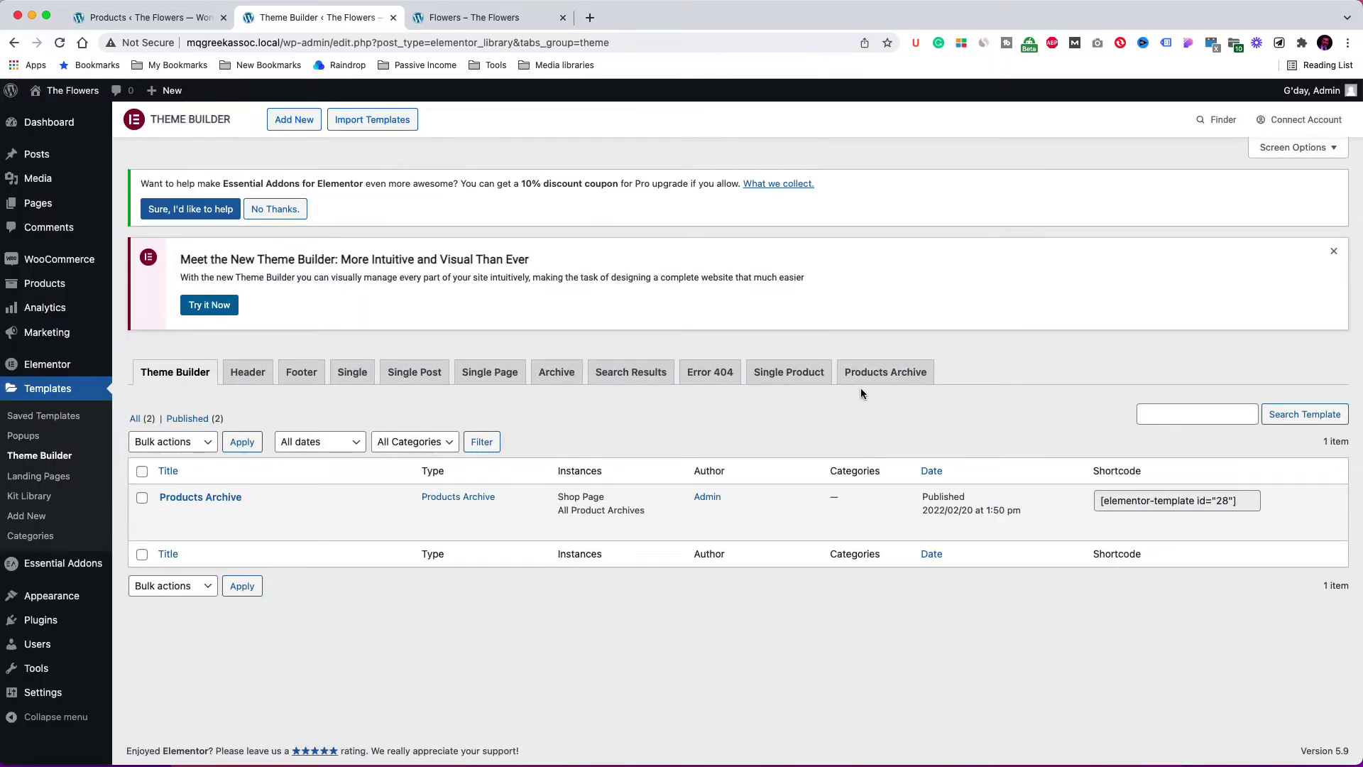
left_click(871, 376)
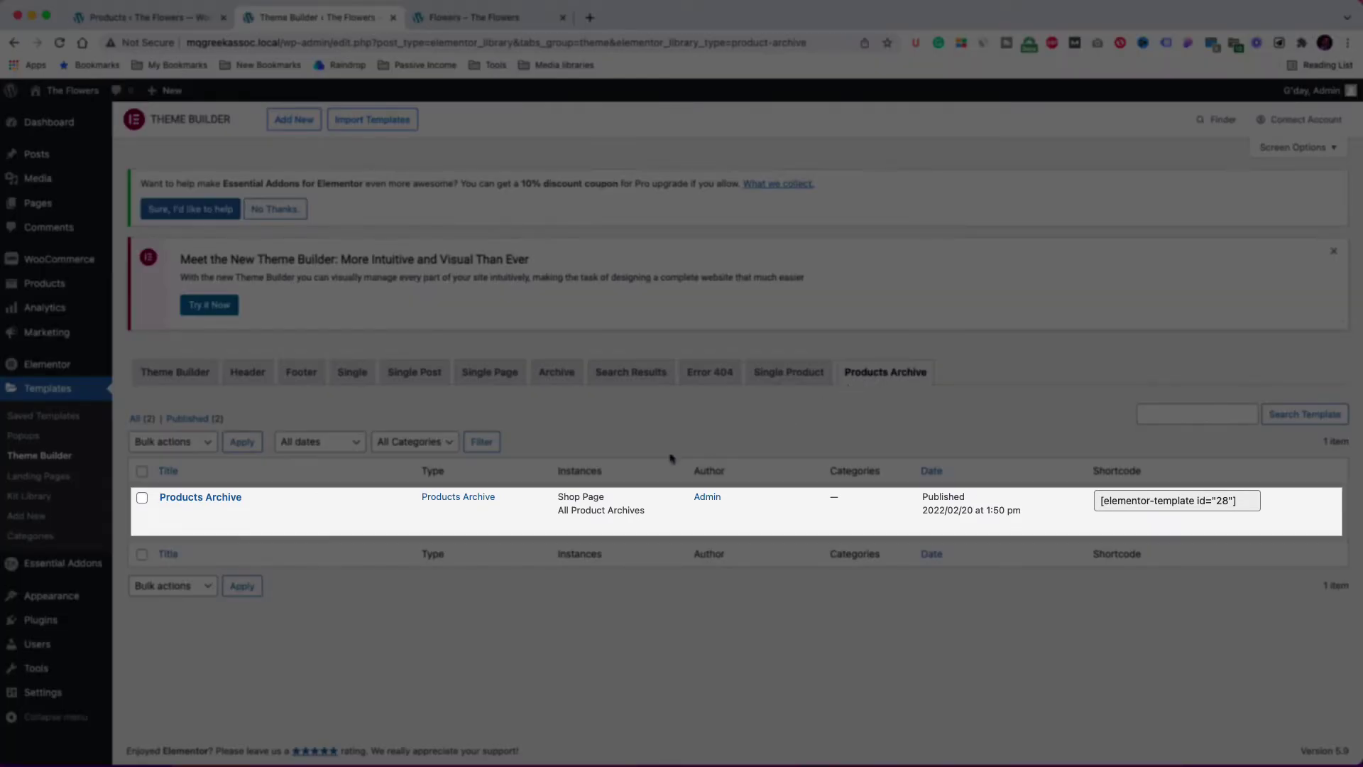
mouse_move(270, 507)
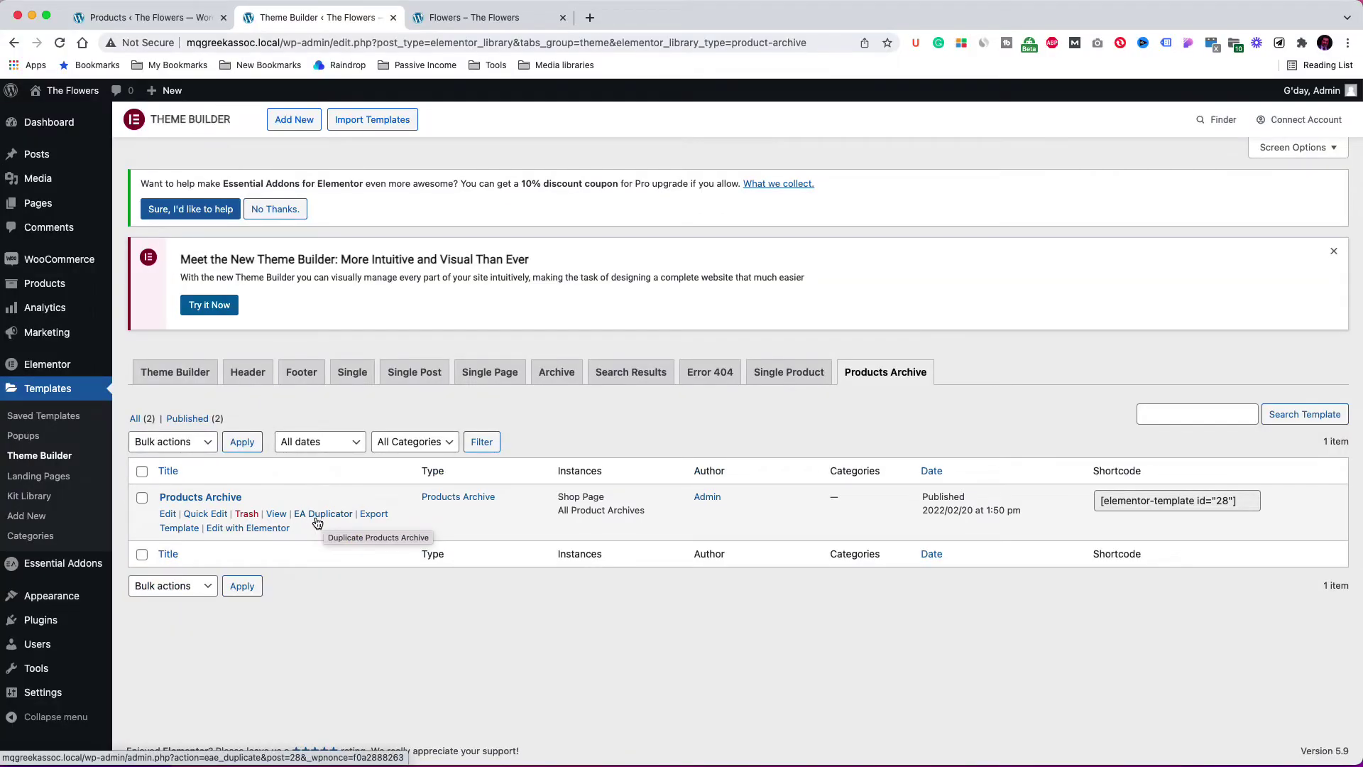
right_click(275, 518)
left_click(291, 524)
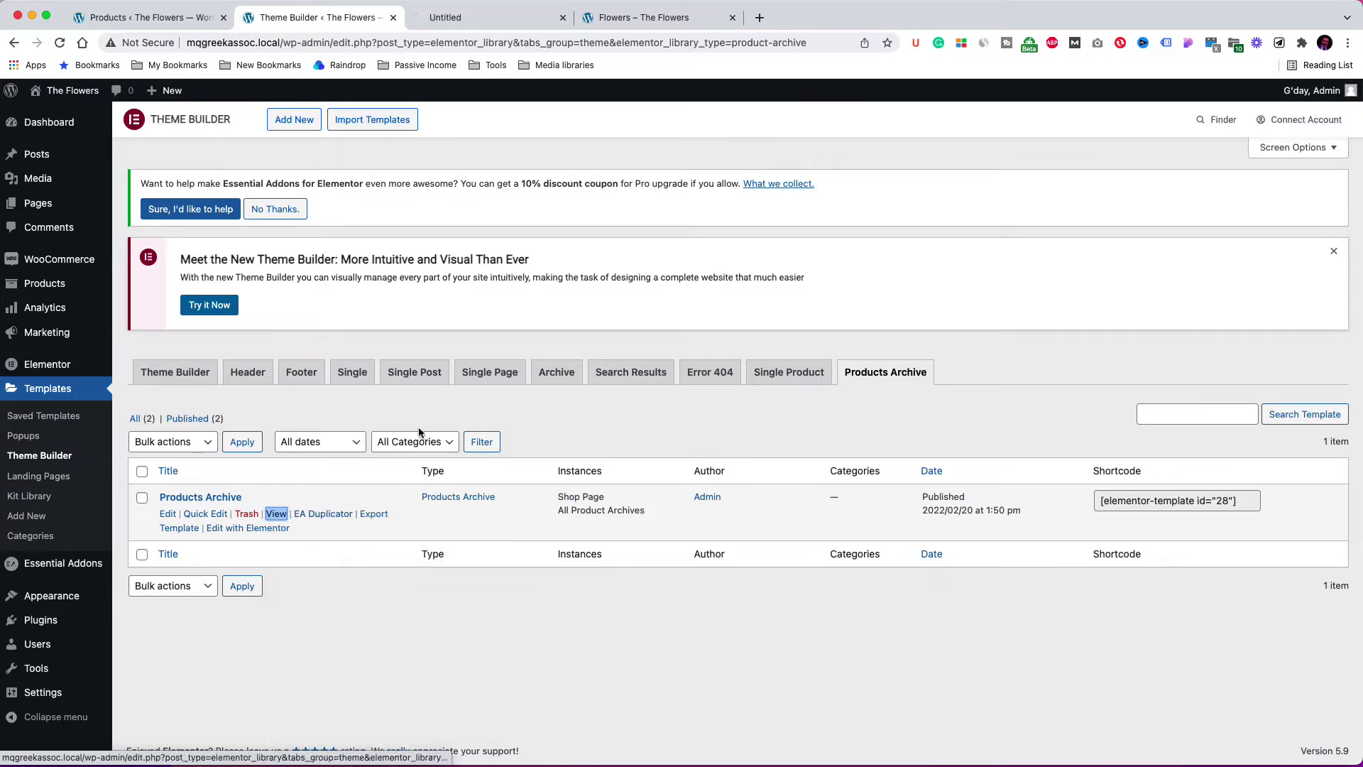
left_click(521, 24)
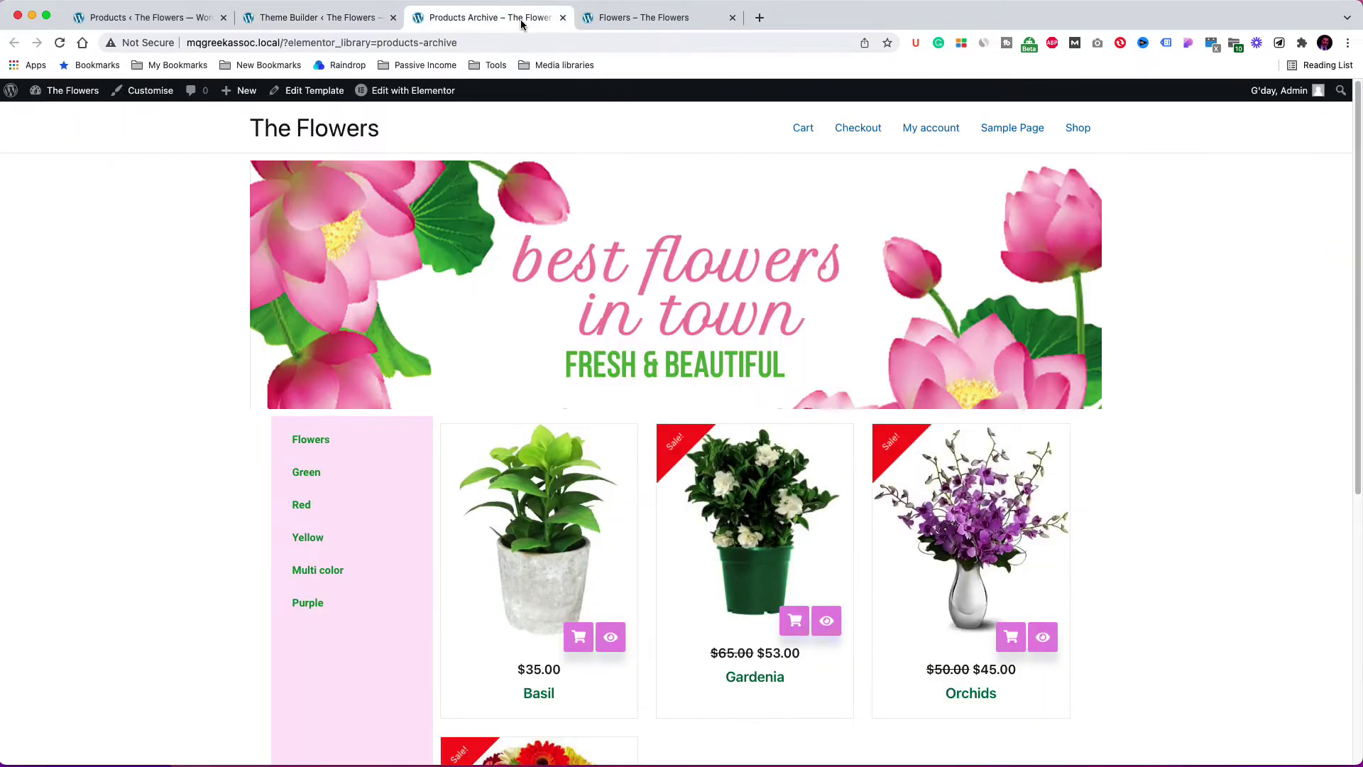
left_click(562, 18)
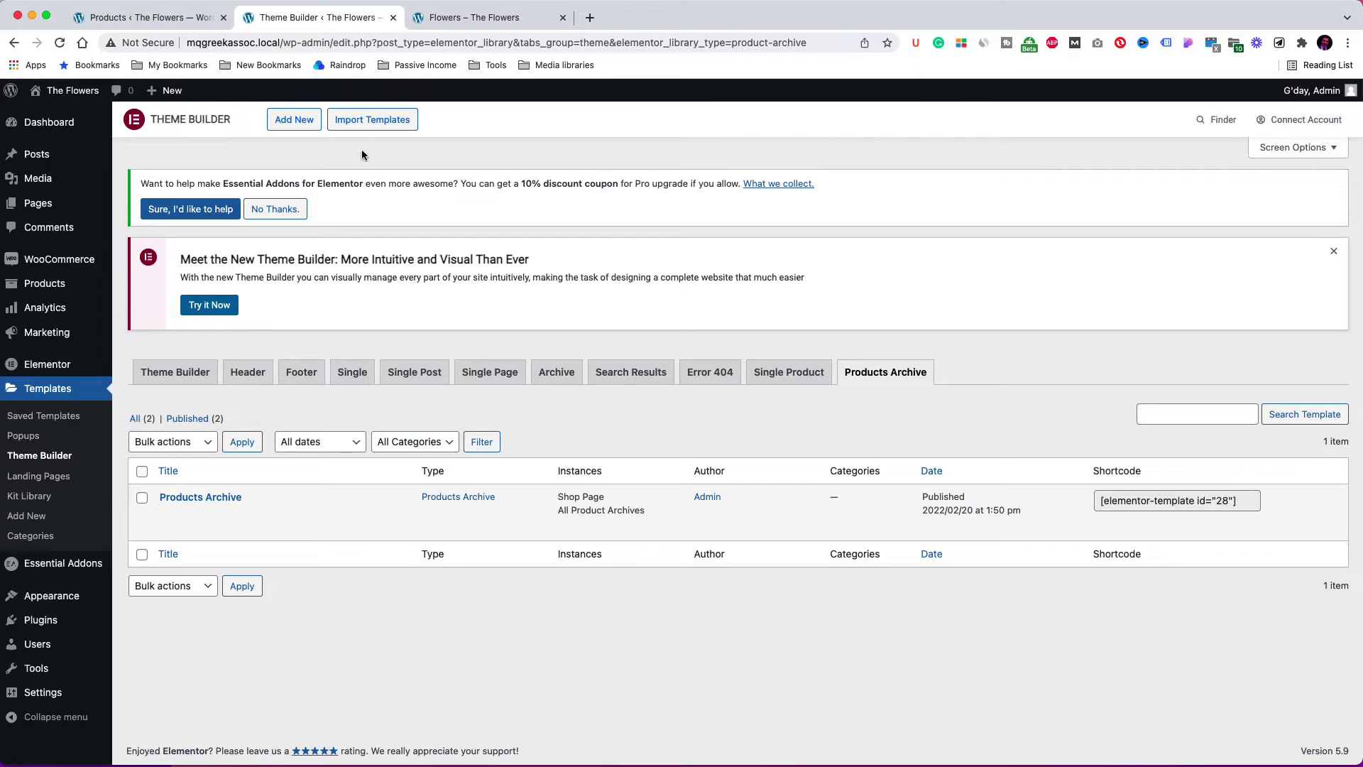
- Create a Products Archive template named 'Products Archive No 2' and close the Library modal
left_click(303, 125)
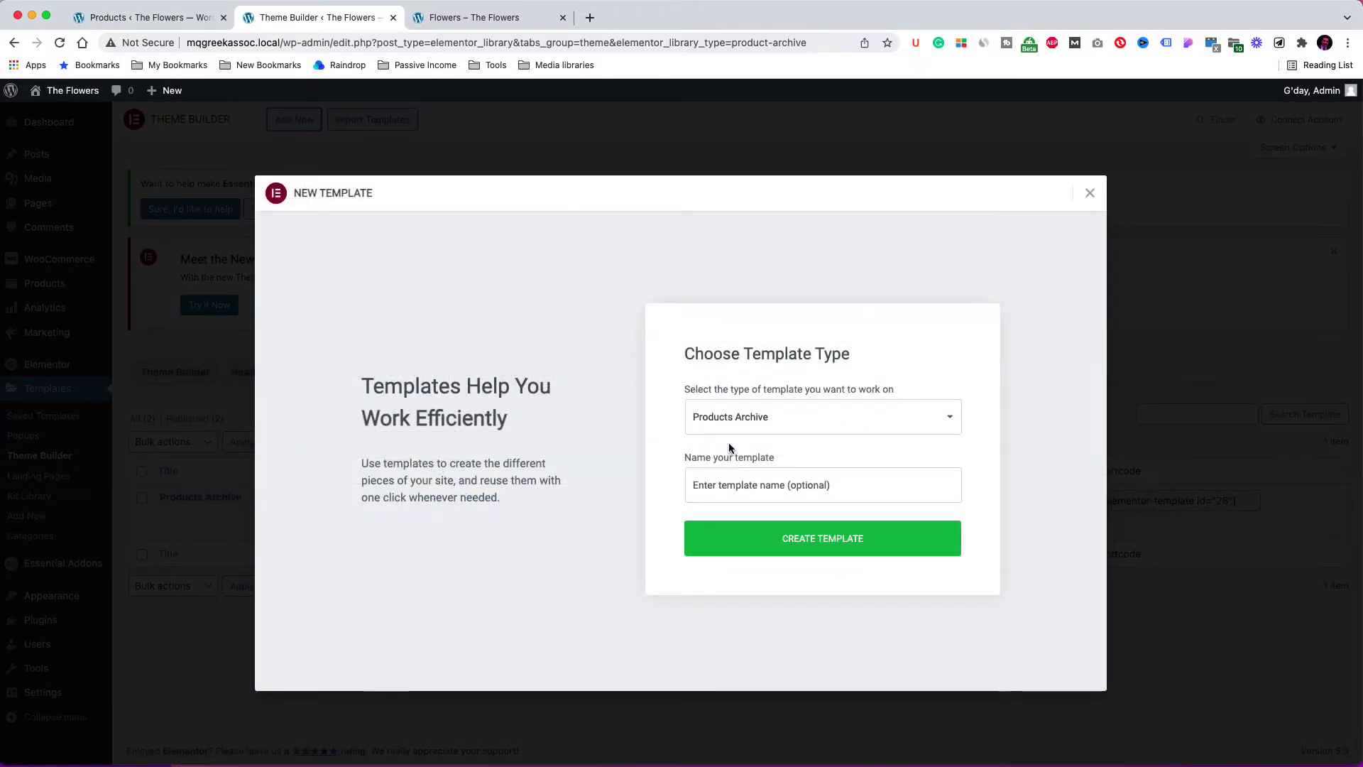
left_click(739, 490)
type("Products Archive No 2")
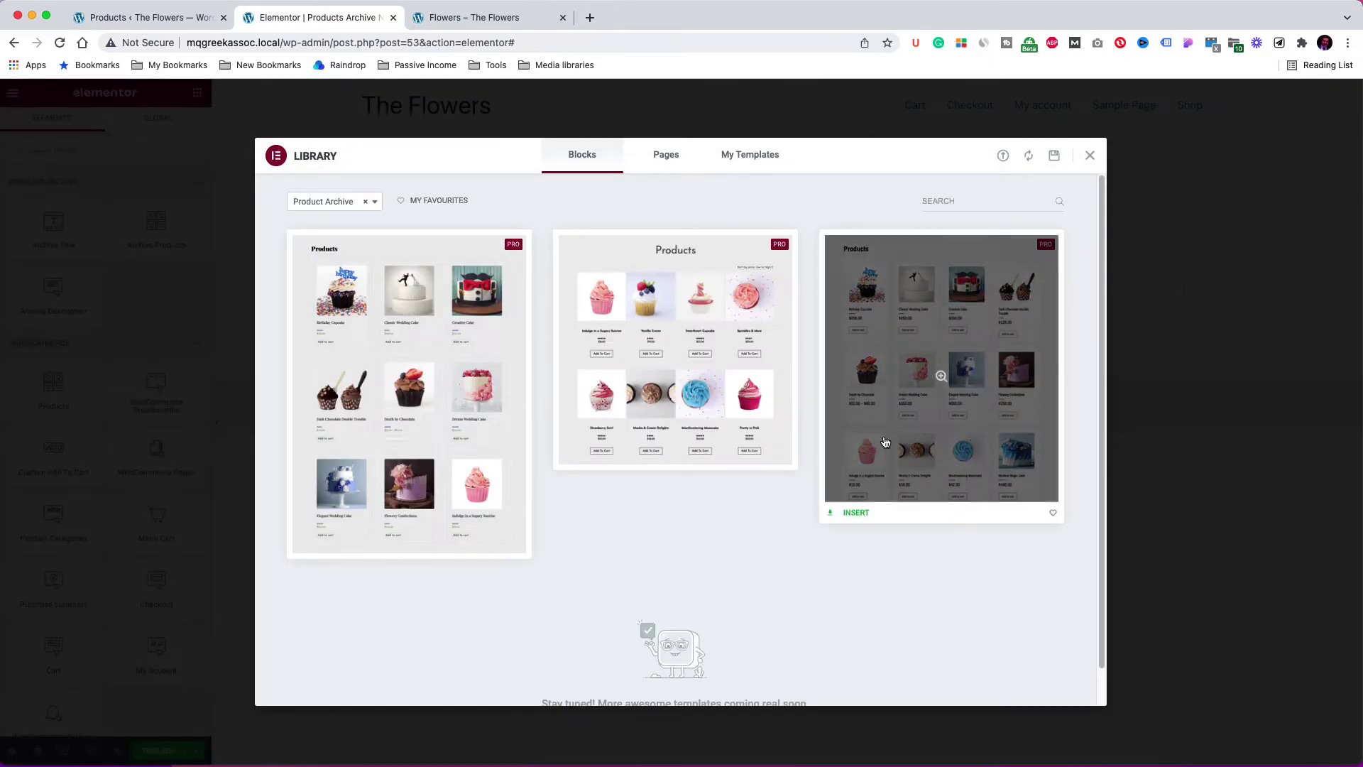
left_click(1089, 156)
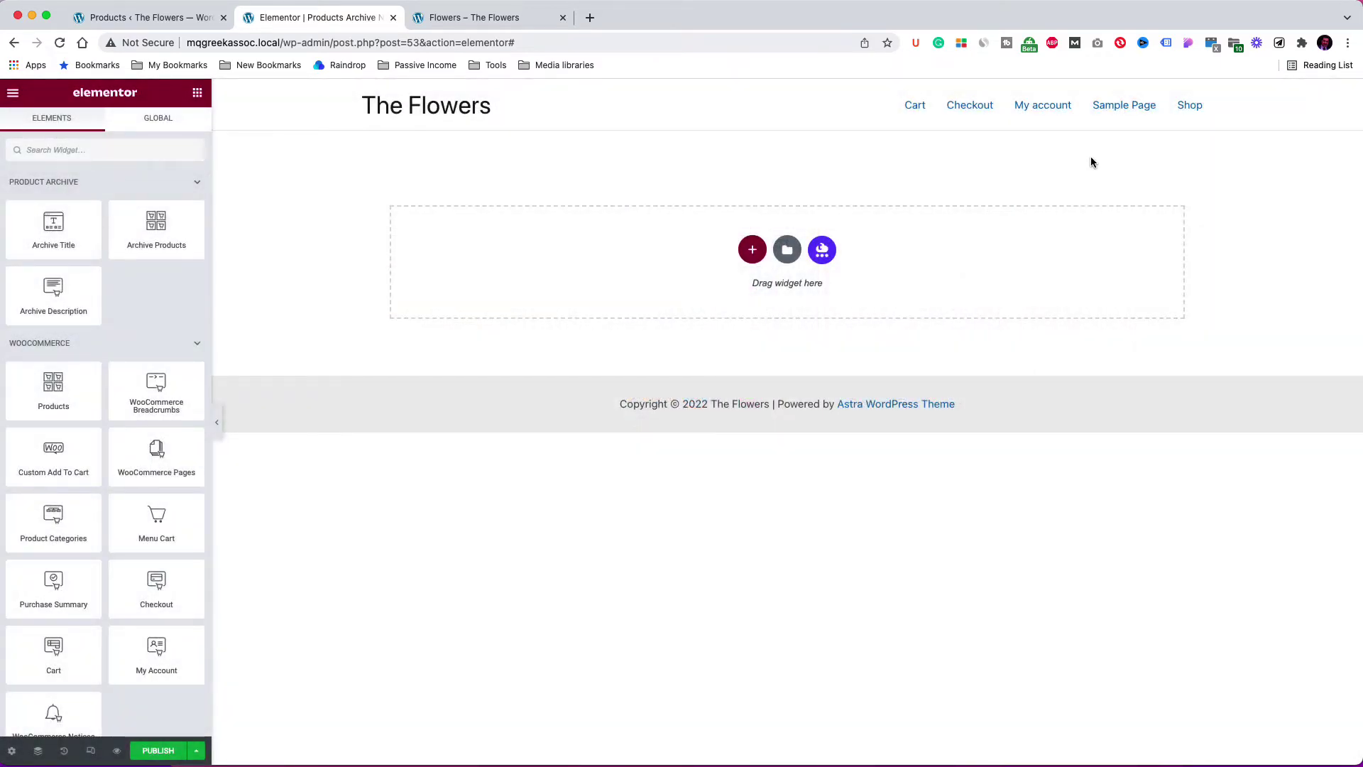
- Add a one-column section and drop an Image widget into it
left_click(753, 251)
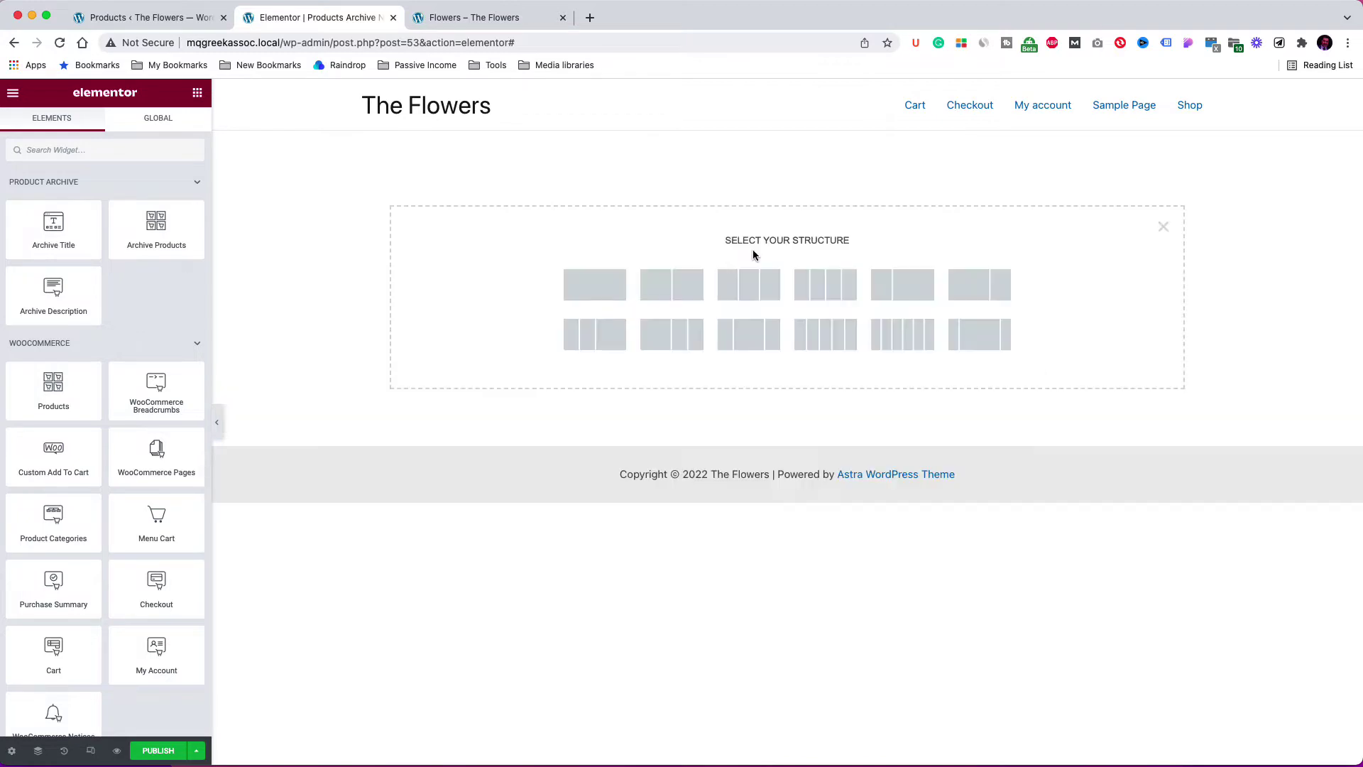
left_click(607, 284)
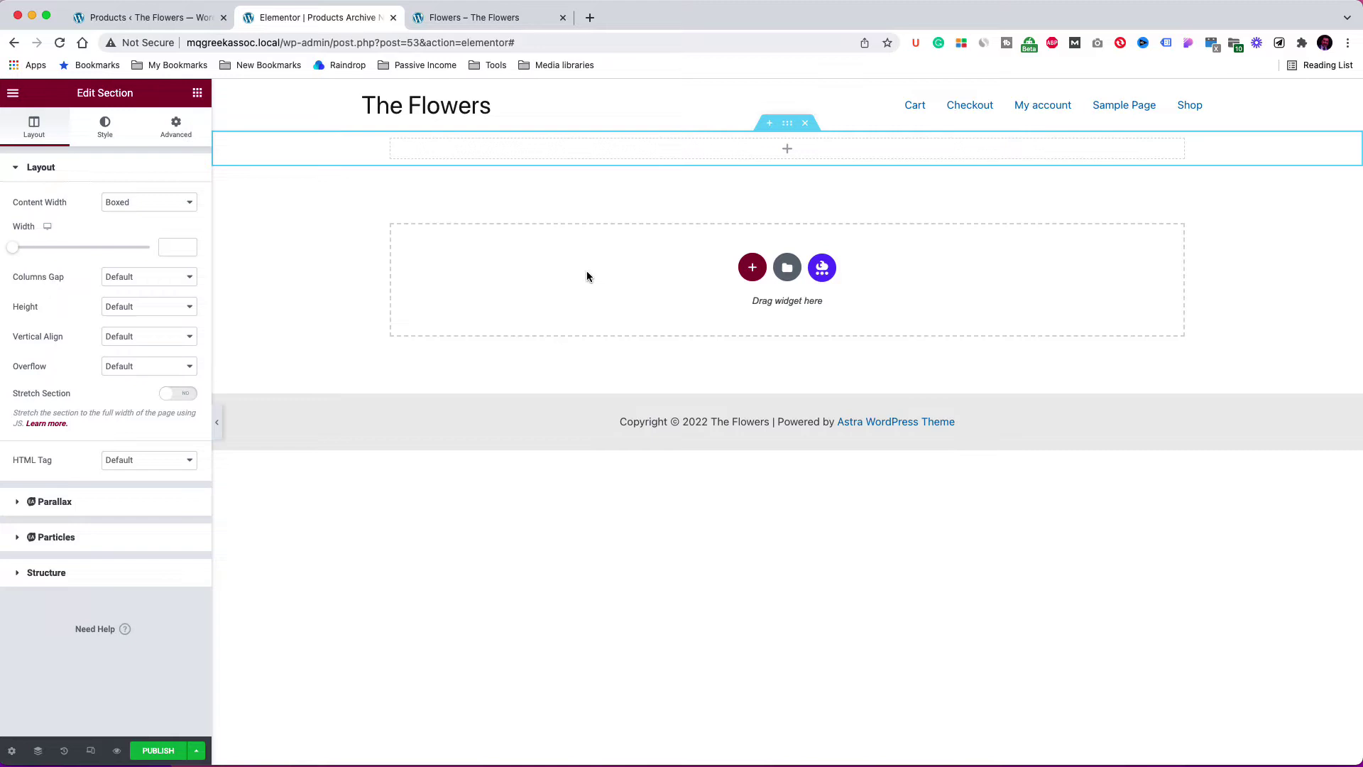
left_click(197, 93)
scroll(131, 381, "down", 5)
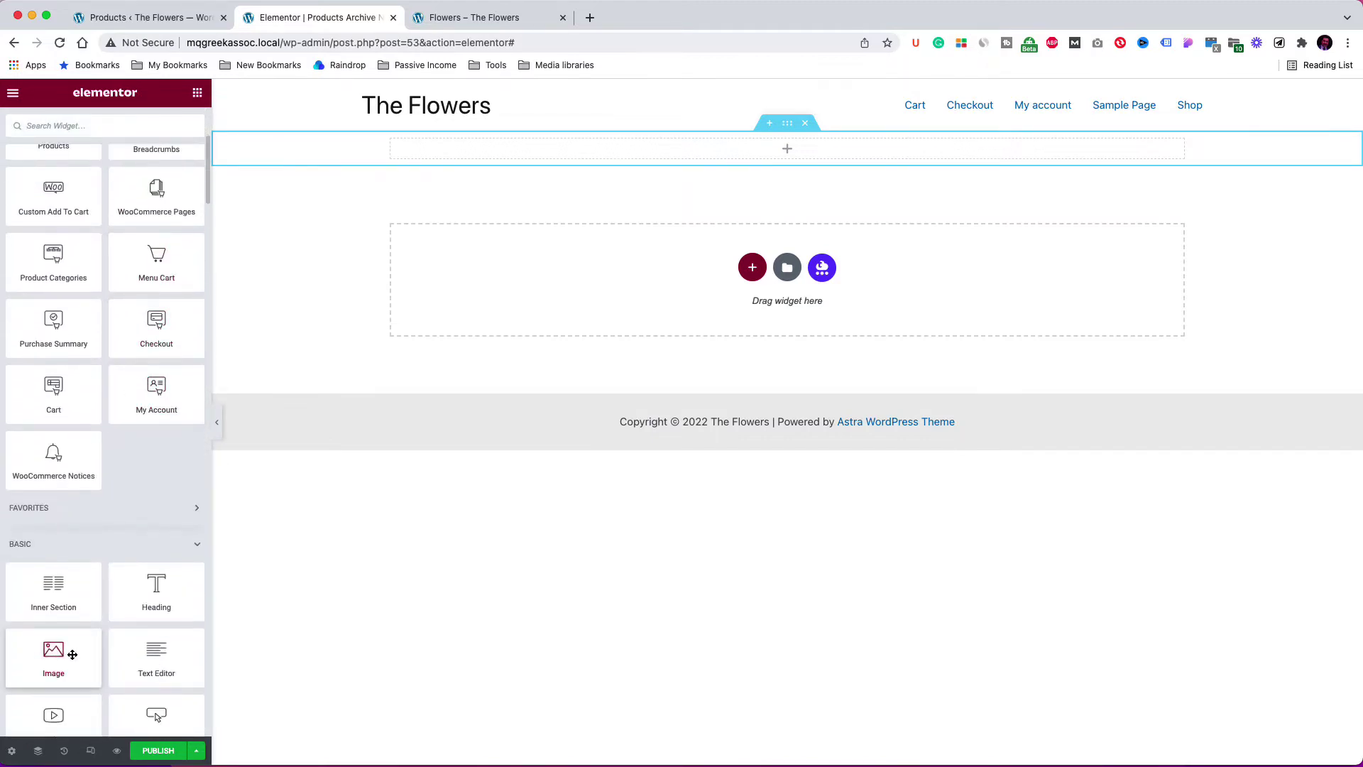
left_click_drag(73, 654, 822, 158)
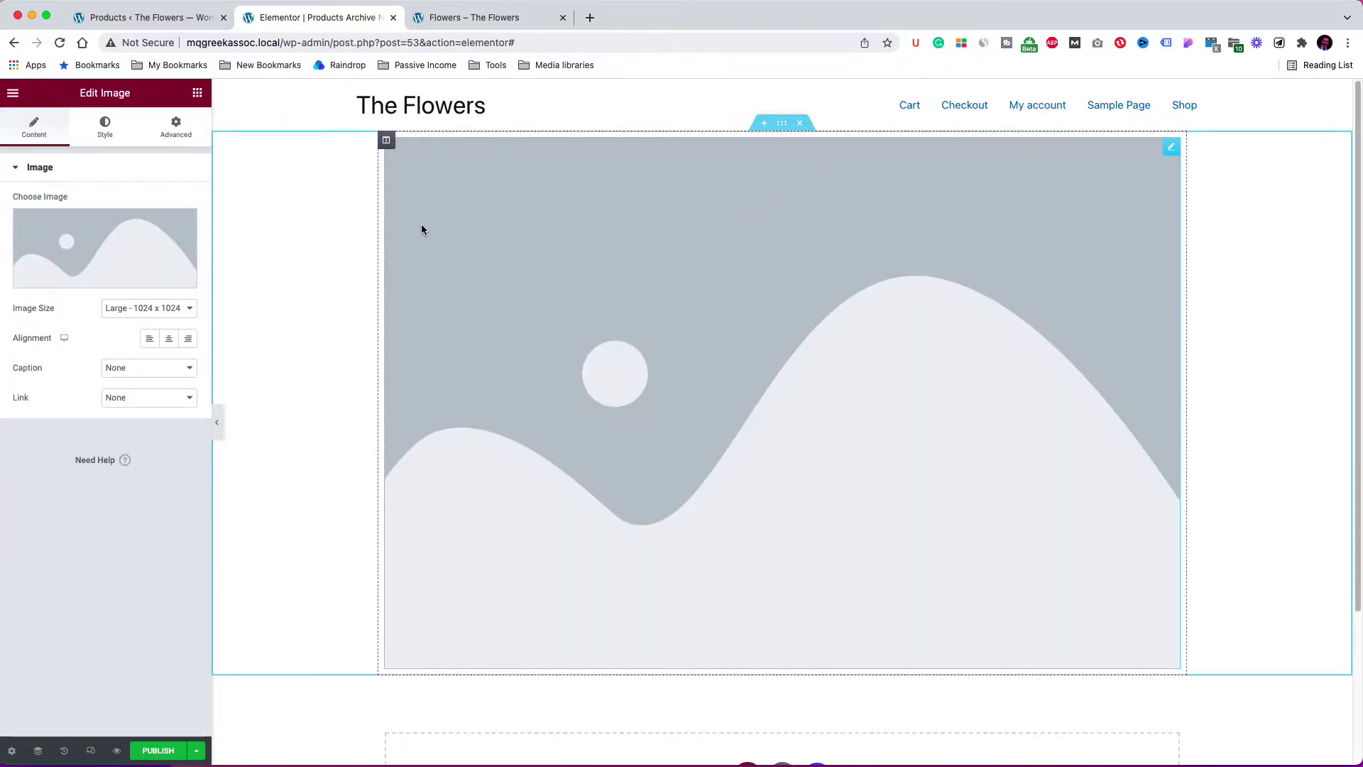
- Set the image to the 'best flowers in town' banner with a 350 px height
left_click(136, 247)
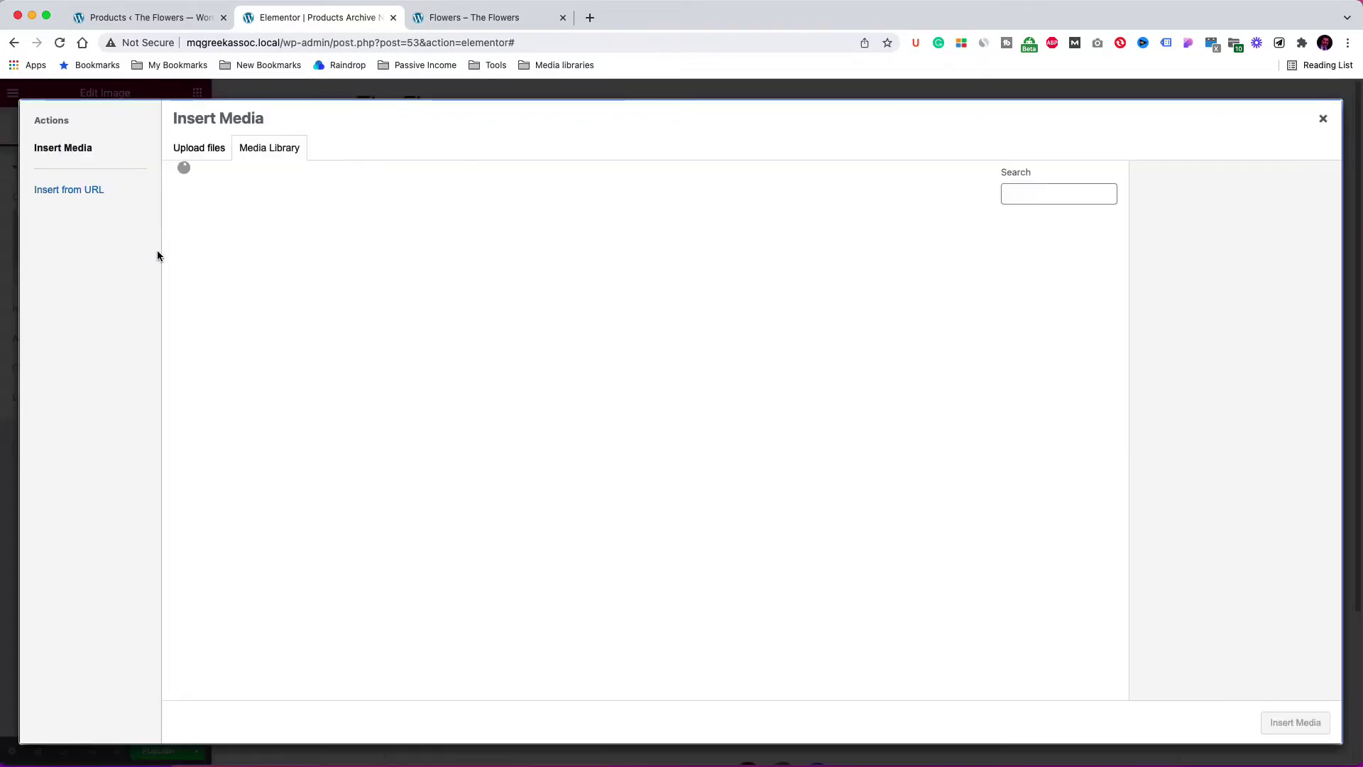
left_click(228, 270)
left_click(1306, 724)
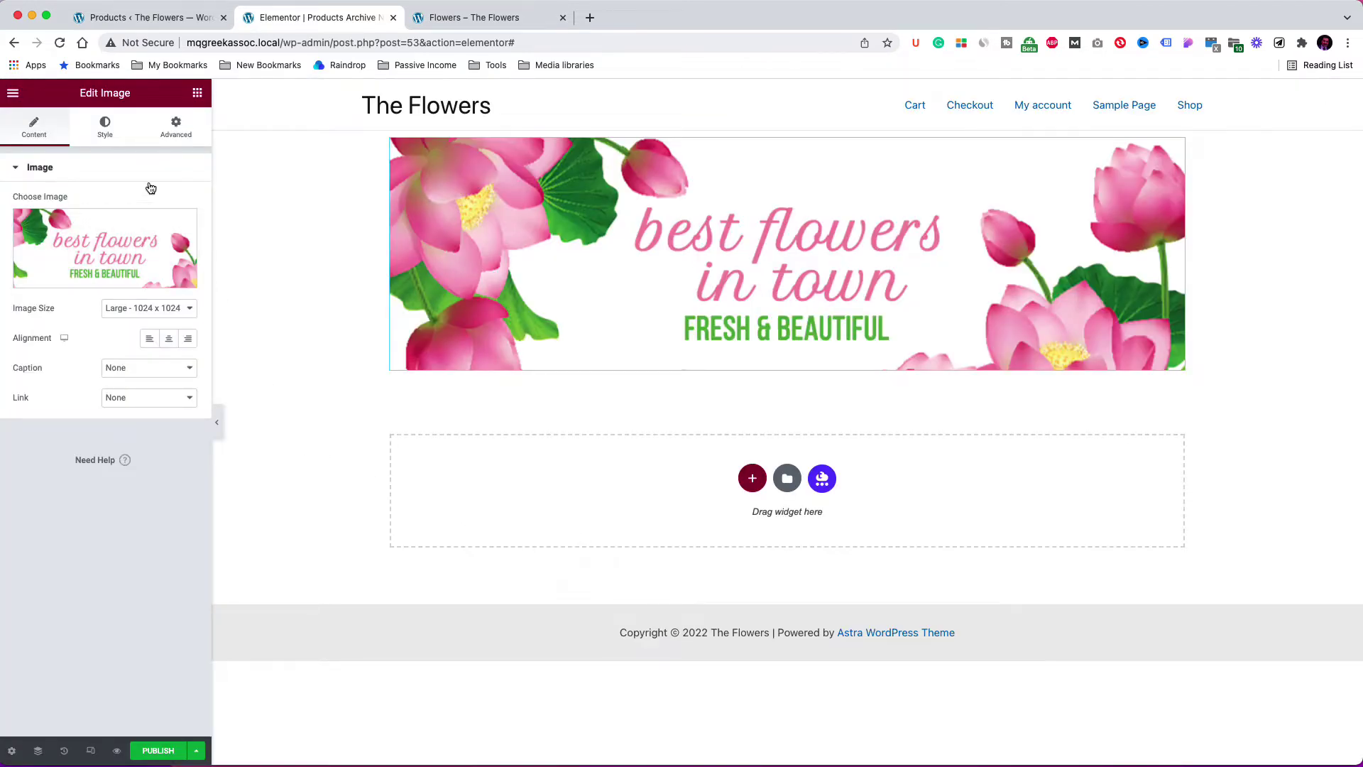
left_click(107, 131)
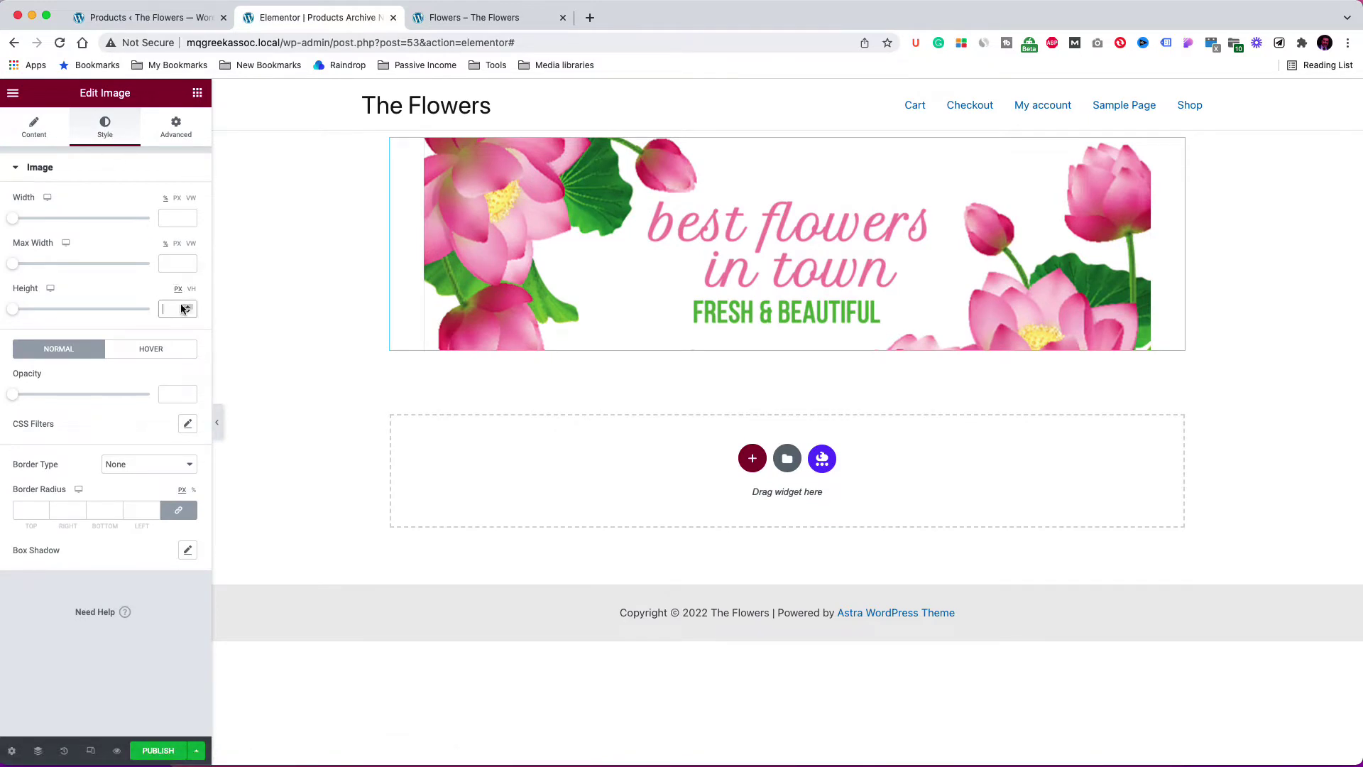
type("350")
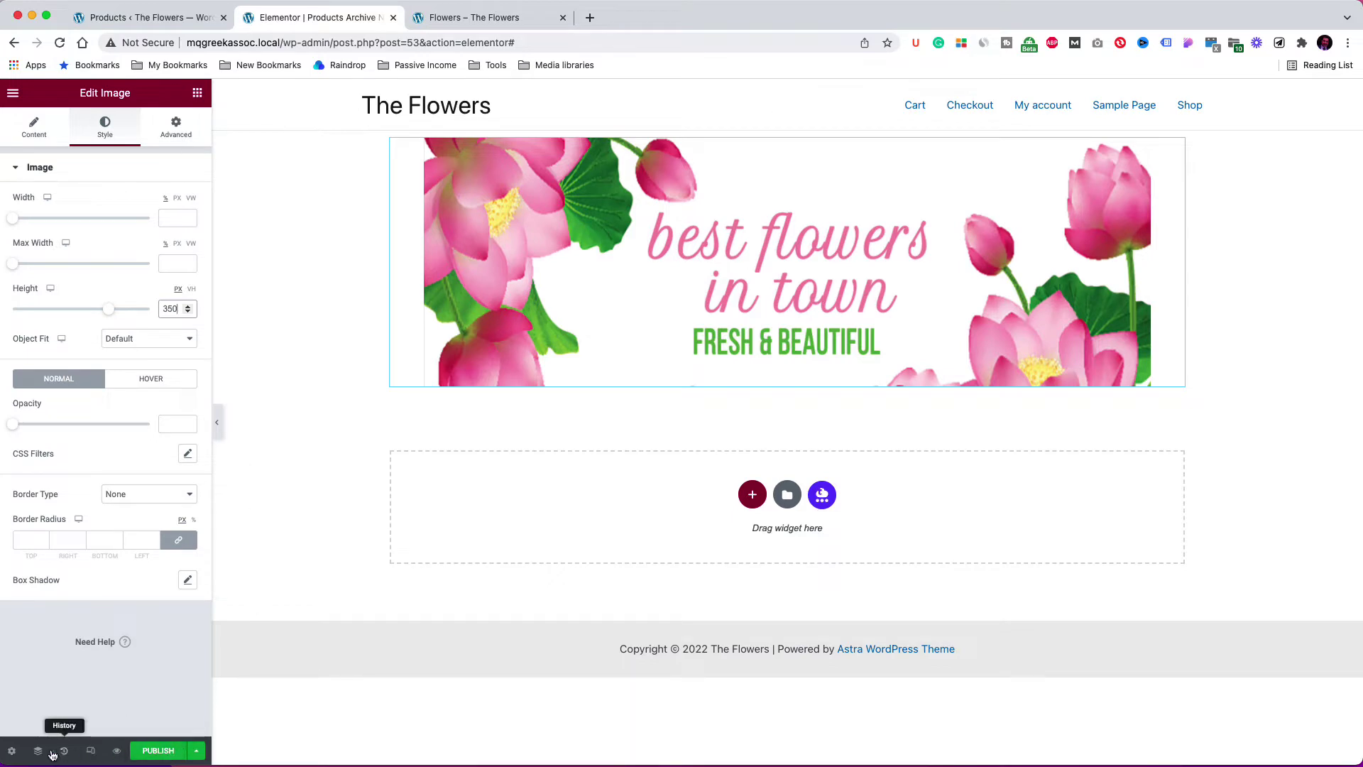
- Switch the template's page layout to full width
left_click(12, 751)
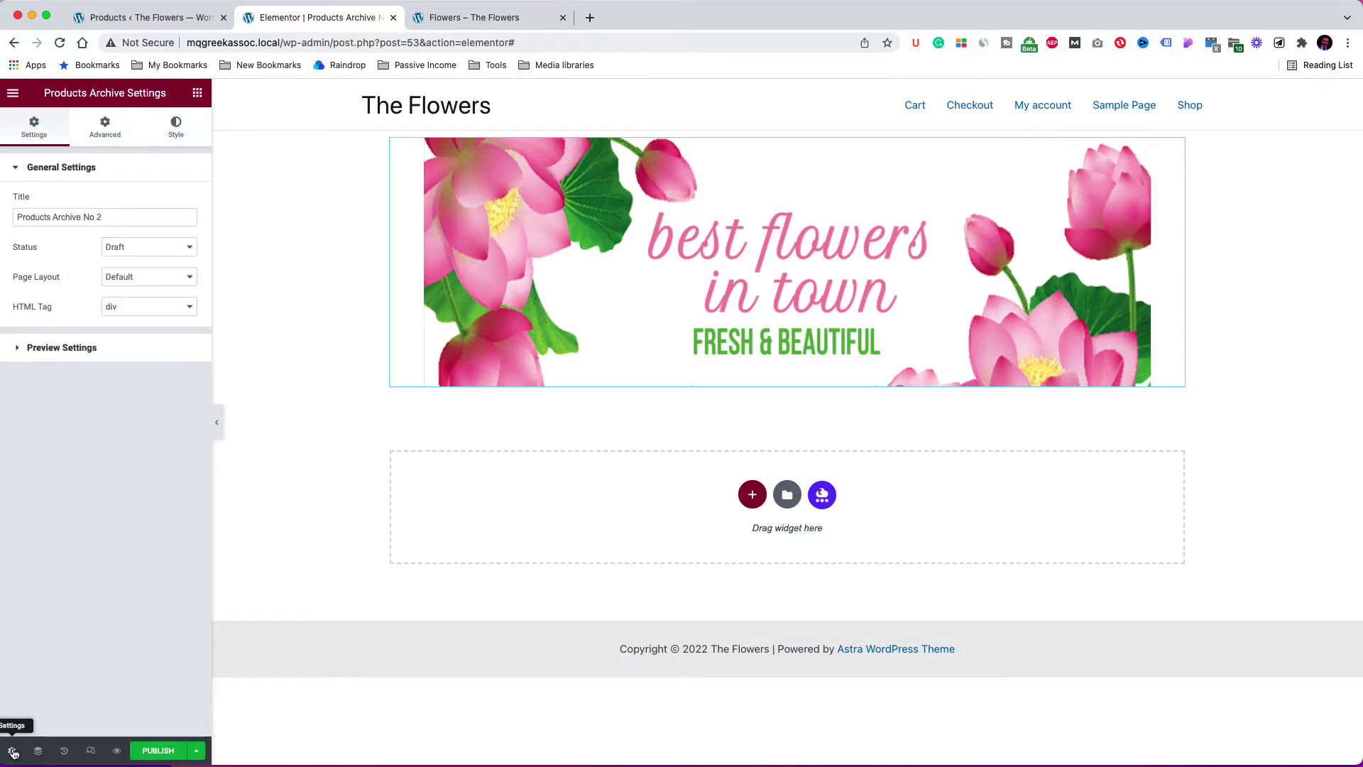
left_click(129, 284)
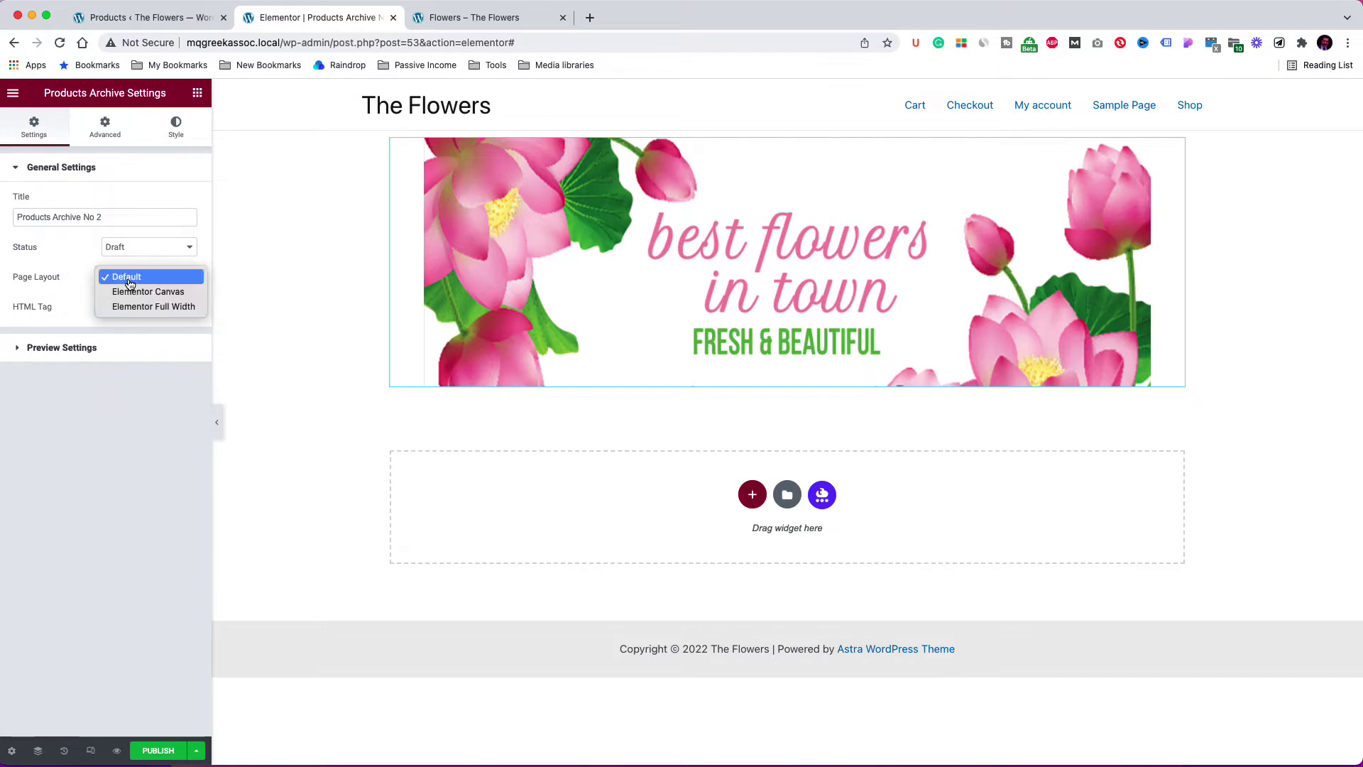
left_click(132, 307)
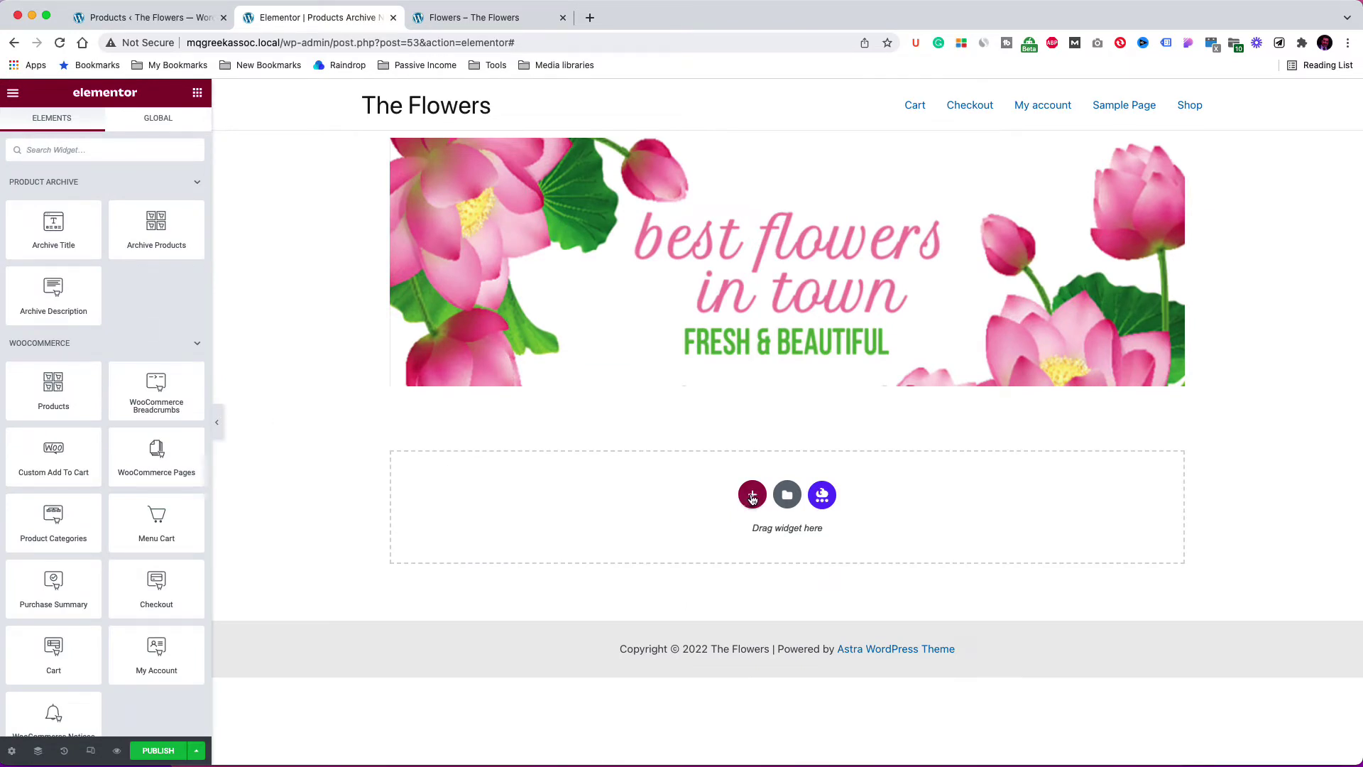
- Add a two-column section below the banner with the left column width set to 20
left_click(752, 497)
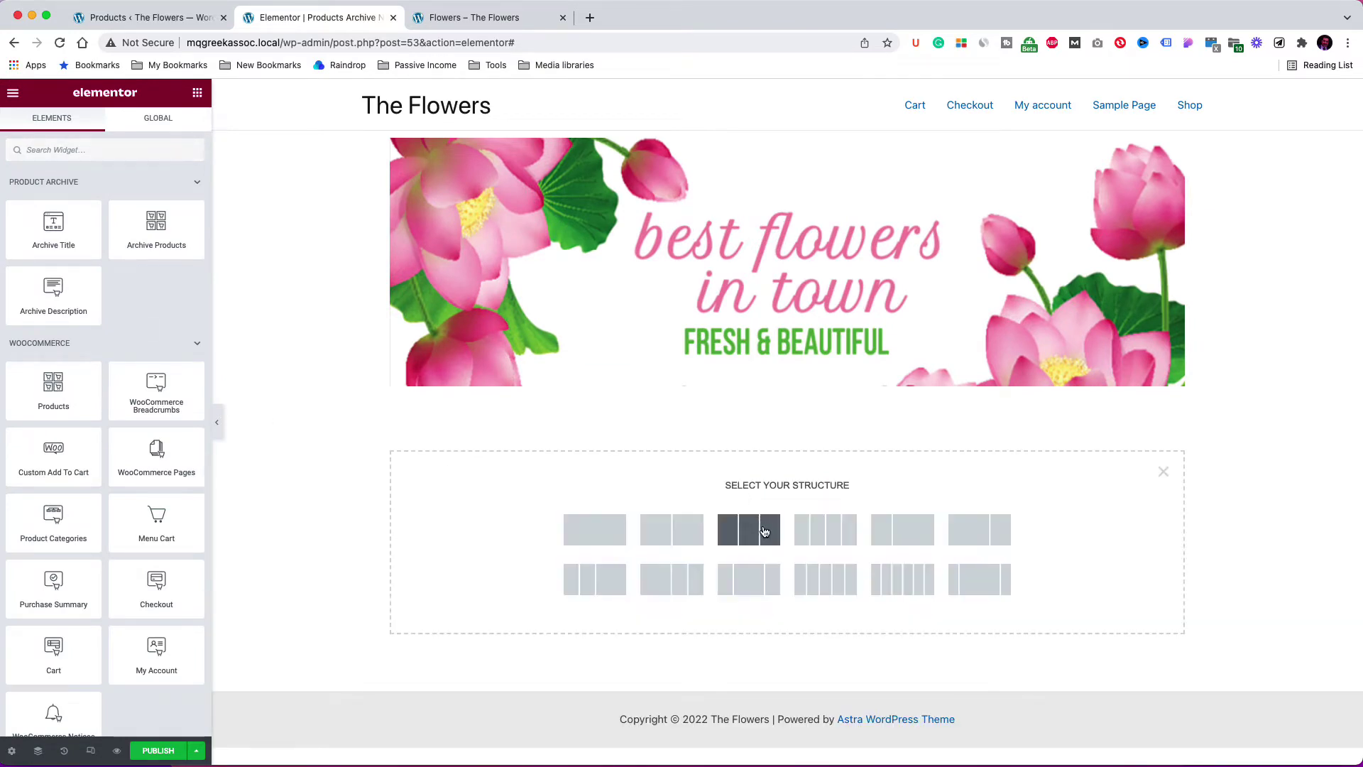
left_click(903, 529)
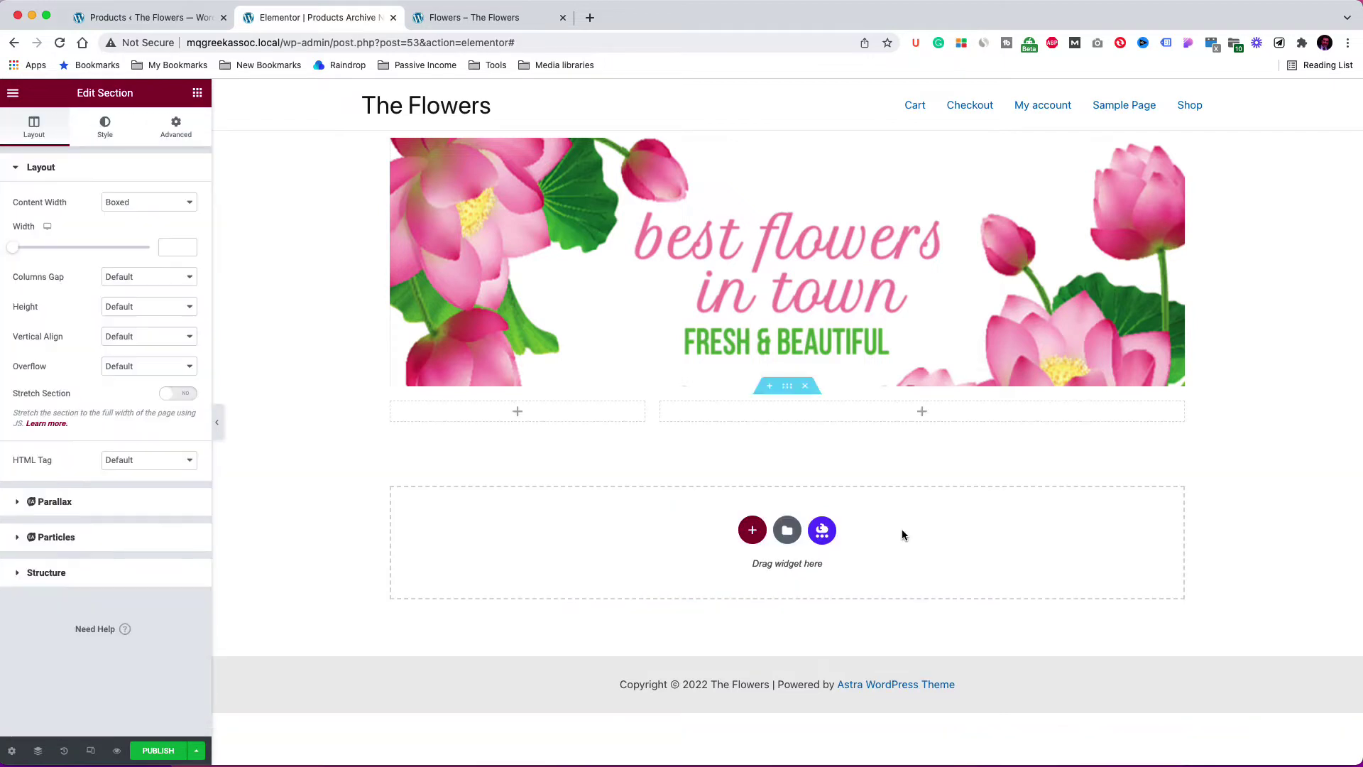
left_click(393, 405)
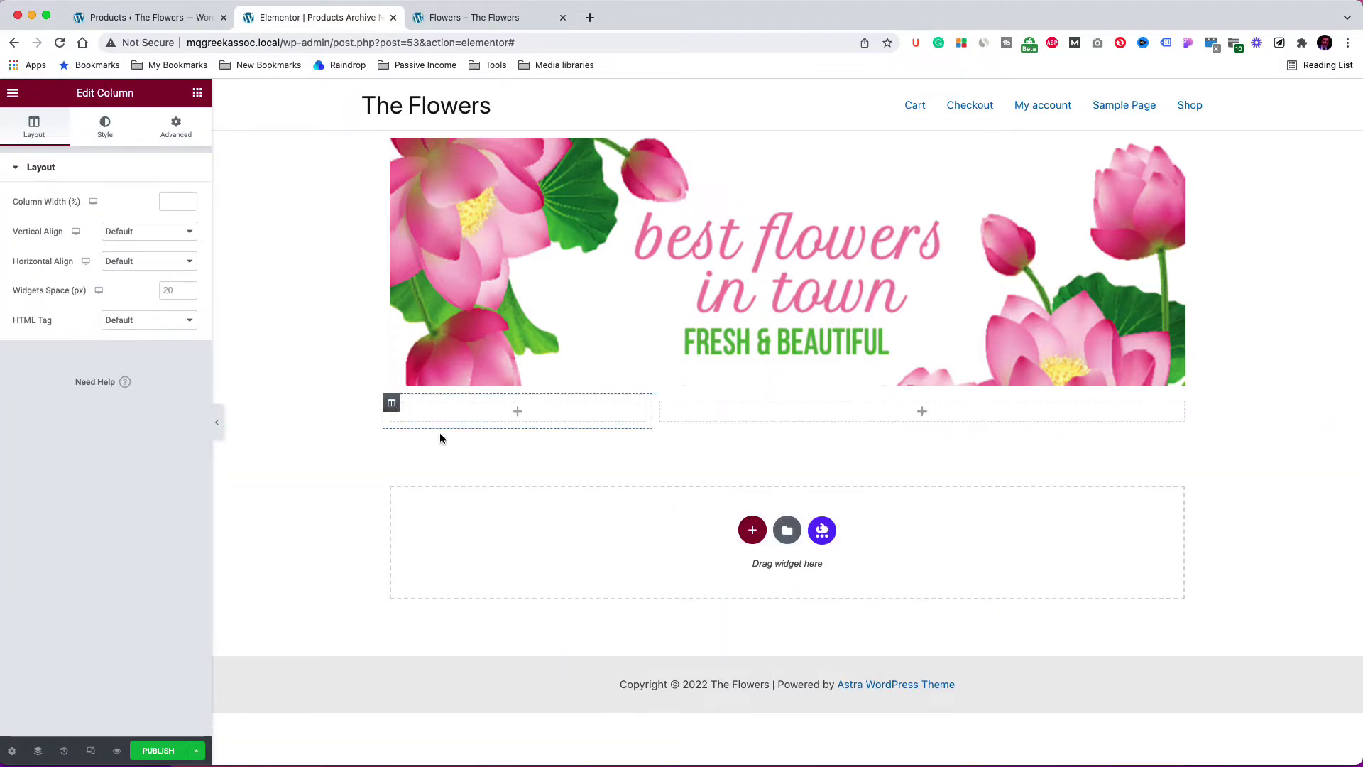
left_click(171, 202)
type("20")
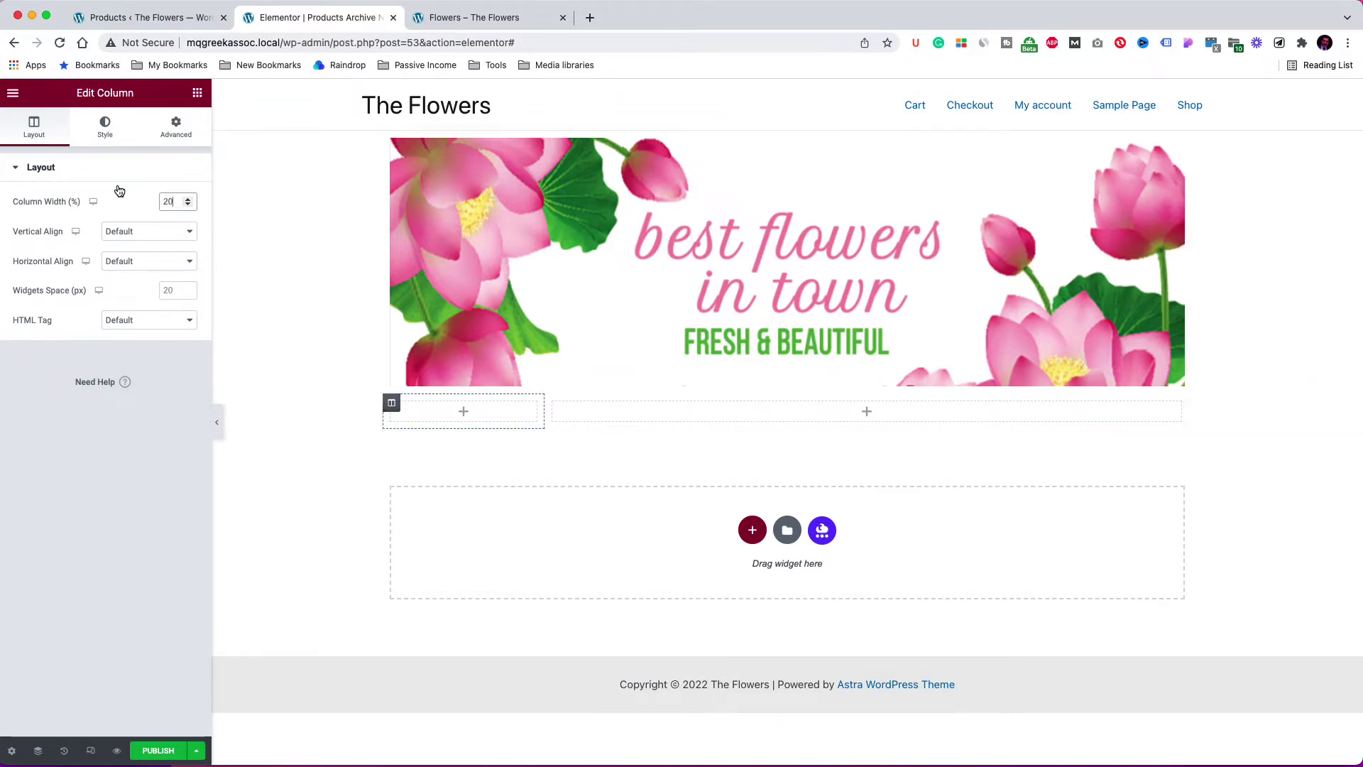
- Give the left column a classic light pink background, #FFD9FD
left_click(109, 132)
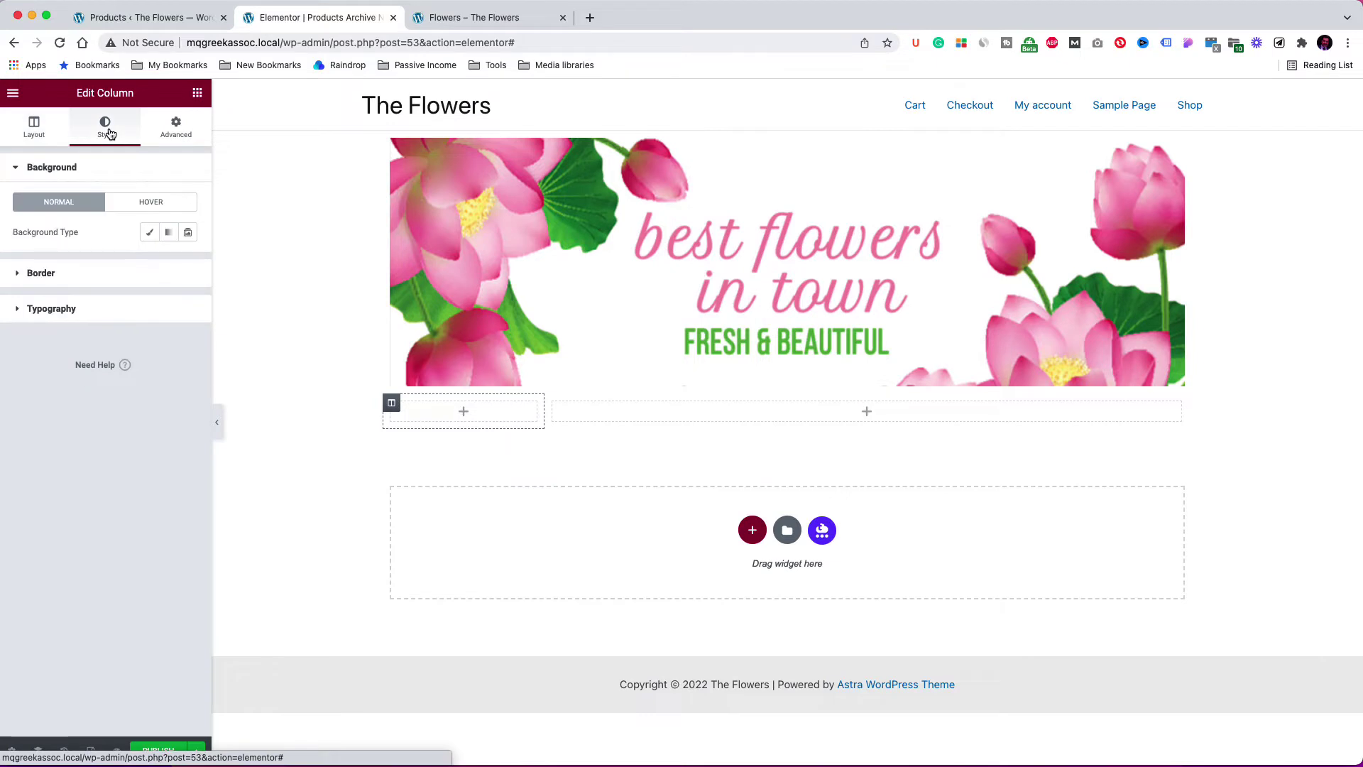
left_click(150, 236)
left_click(190, 263)
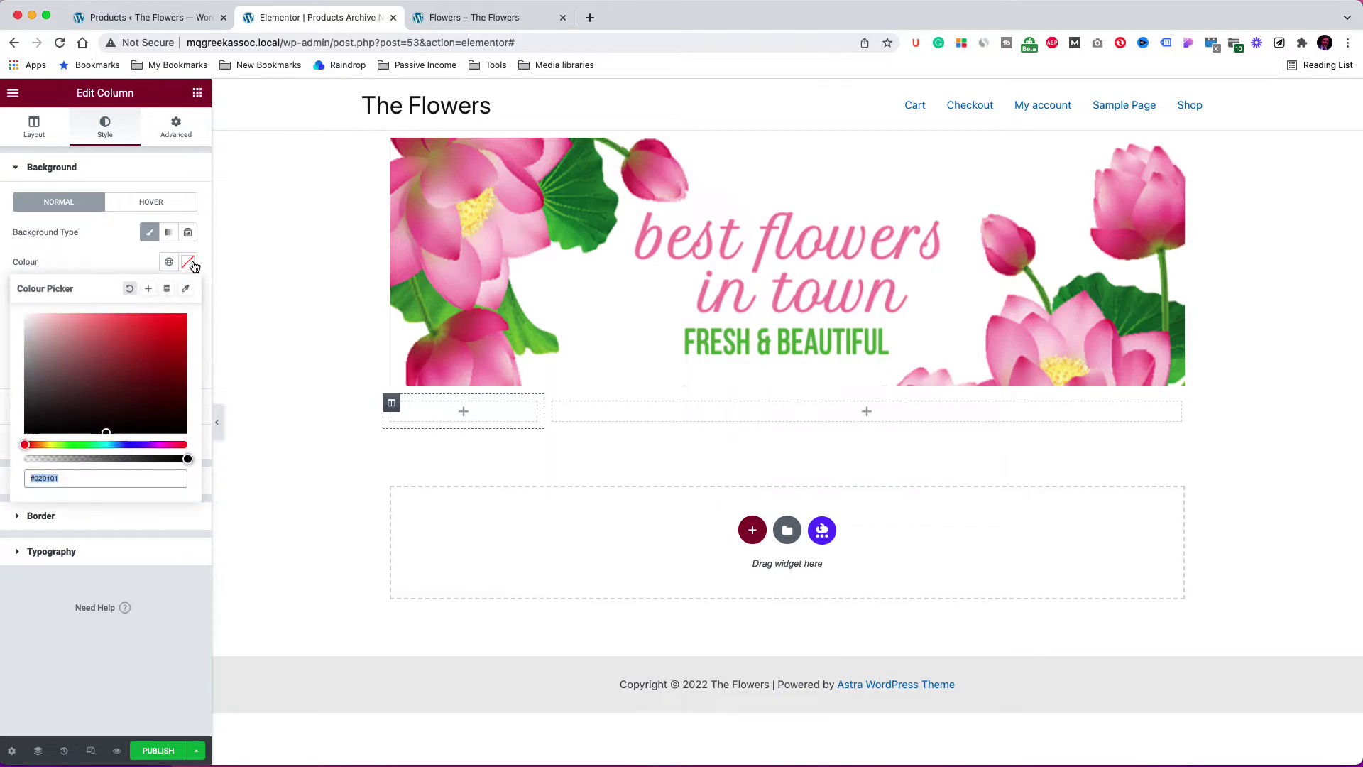
left_click(161, 444)
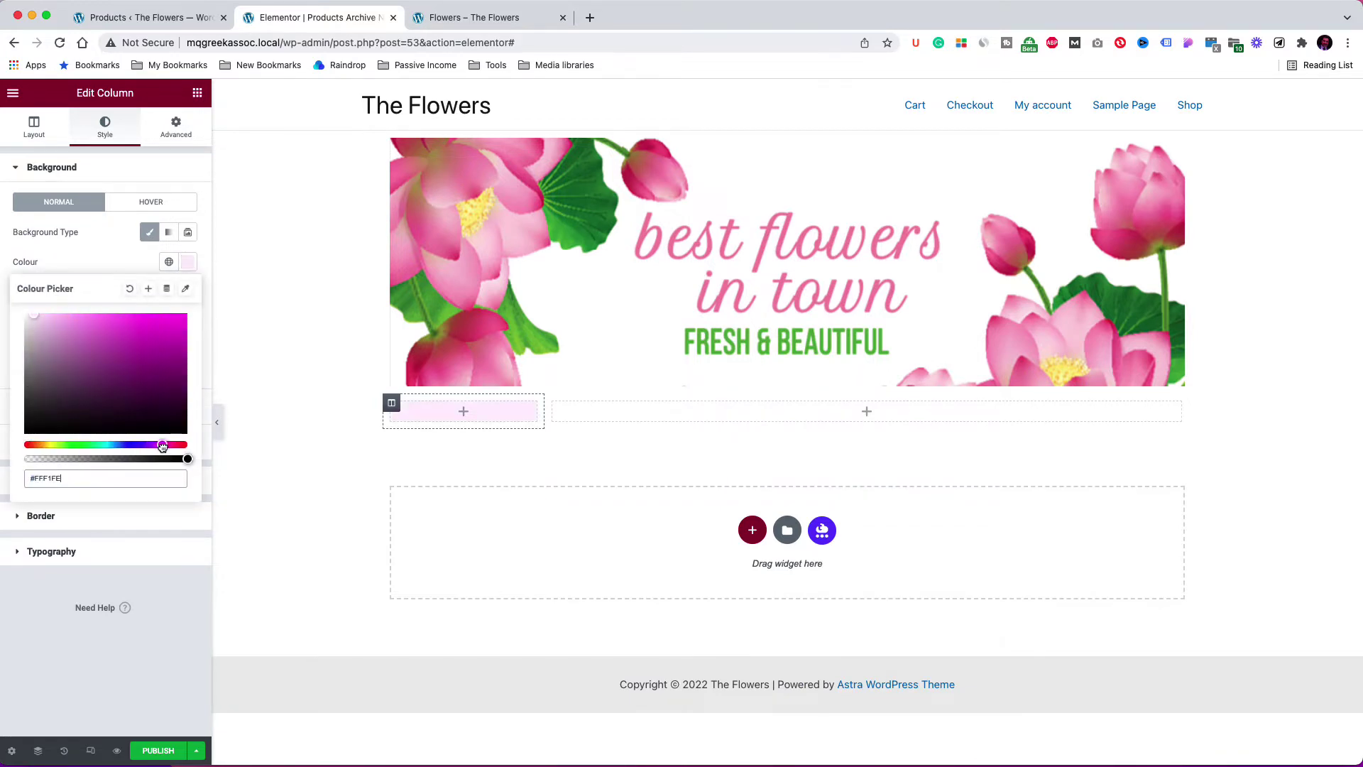
left_click(54, 315)
left_click_drag(54, 316, 45, 311)
left_click(171, 607)
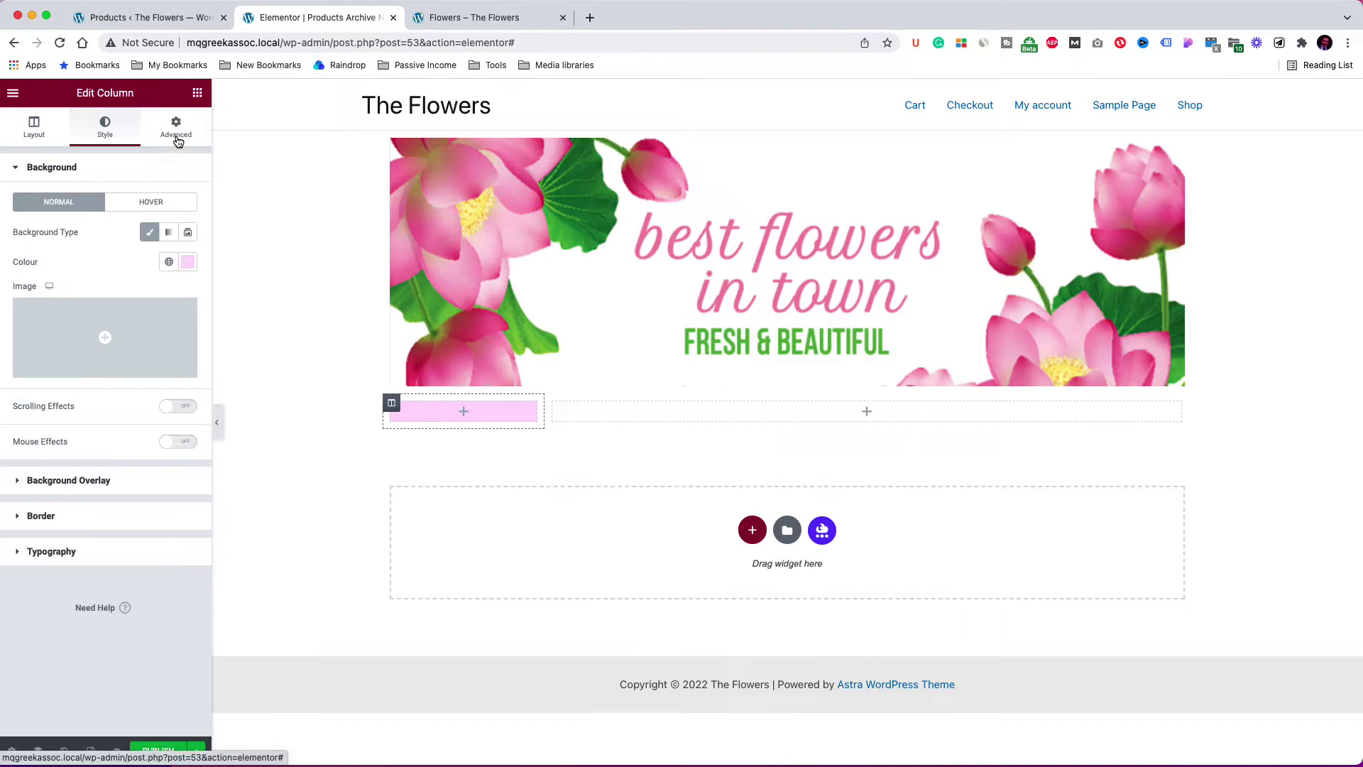
- Place a Nav Menu showing Shop Menu in the pink column with Vertical layout, then go to Products
left_click(464, 415)
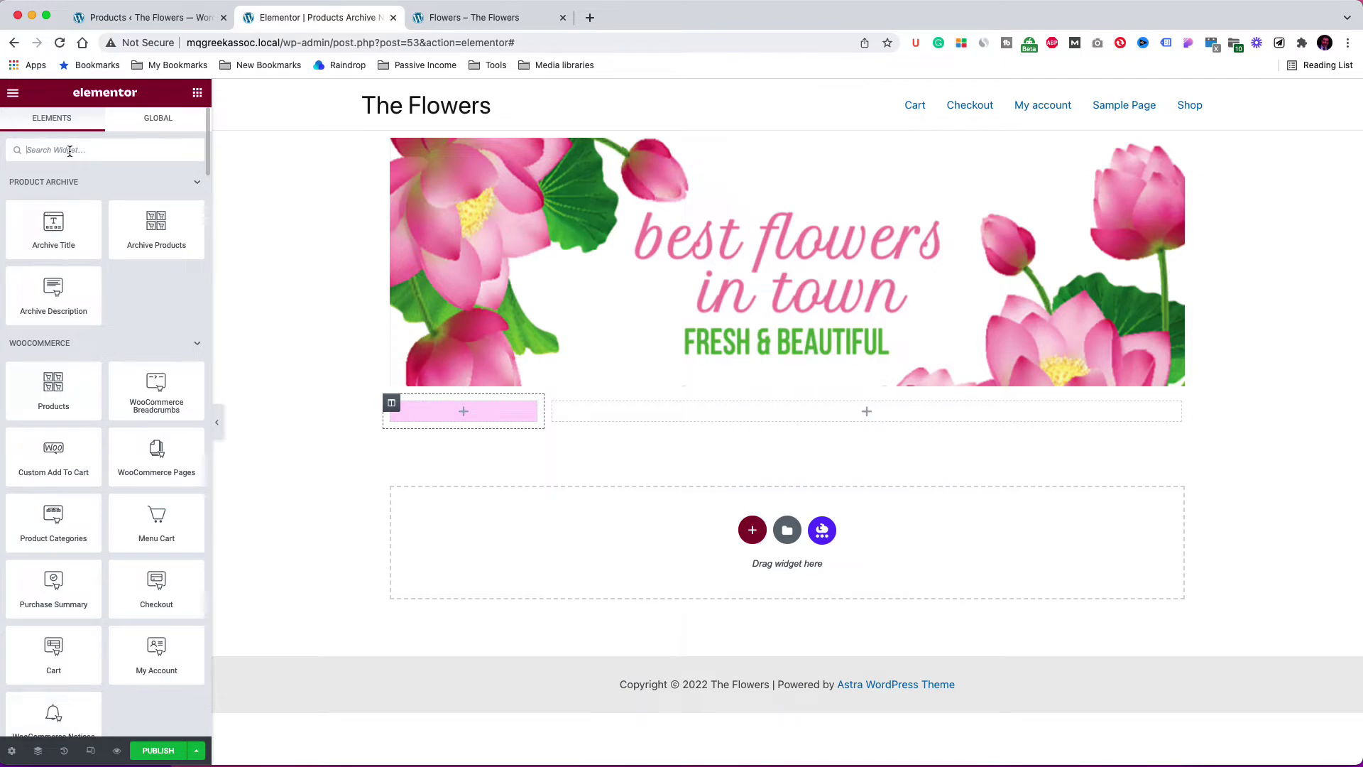
type("nav")
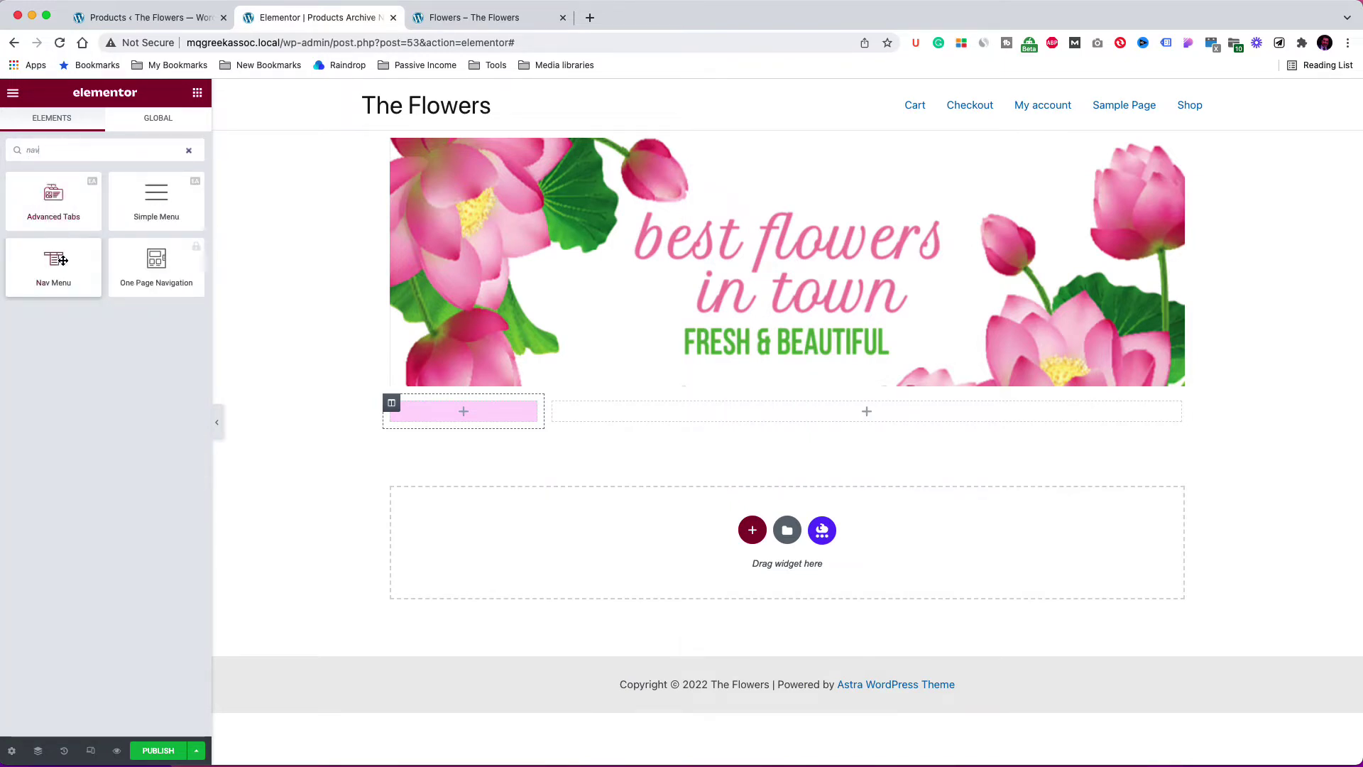
left_click_drag(61, 267, 460, 421)
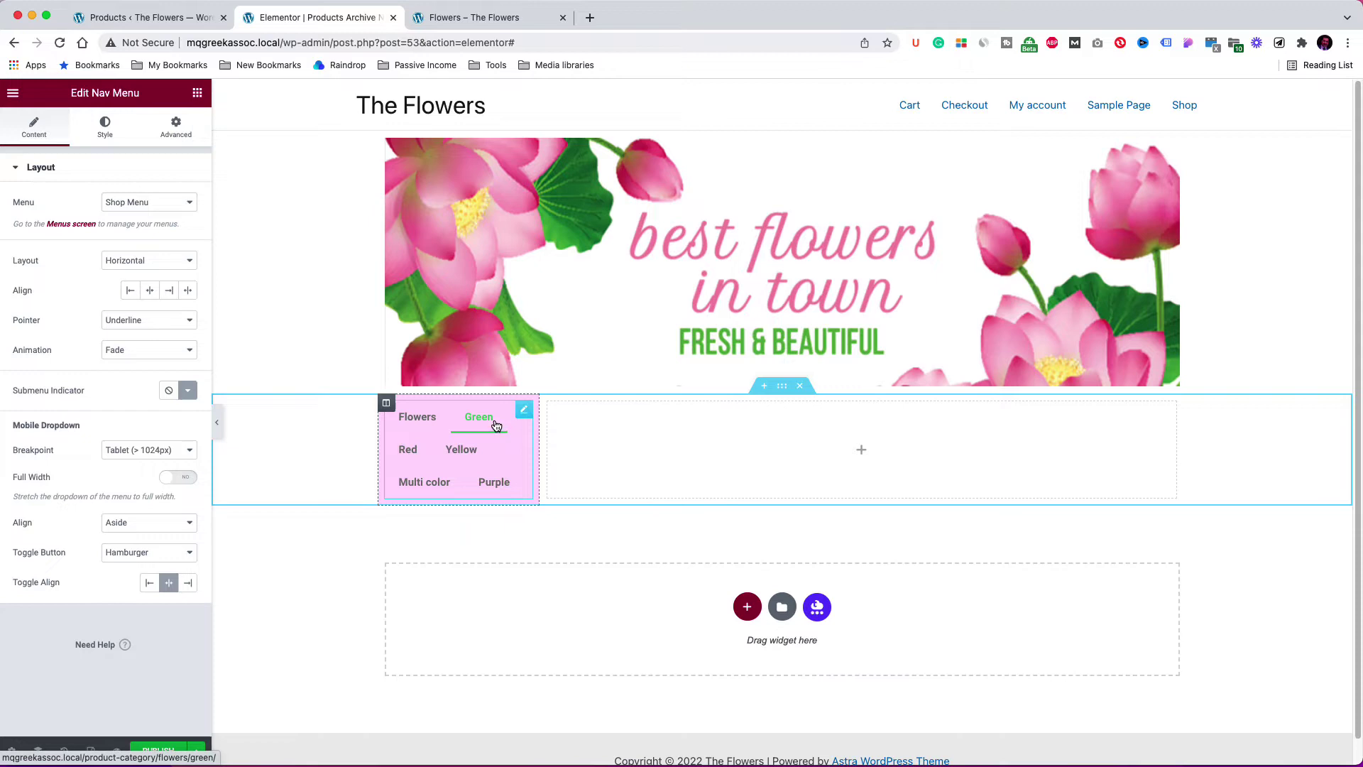
left_click(142, 205)
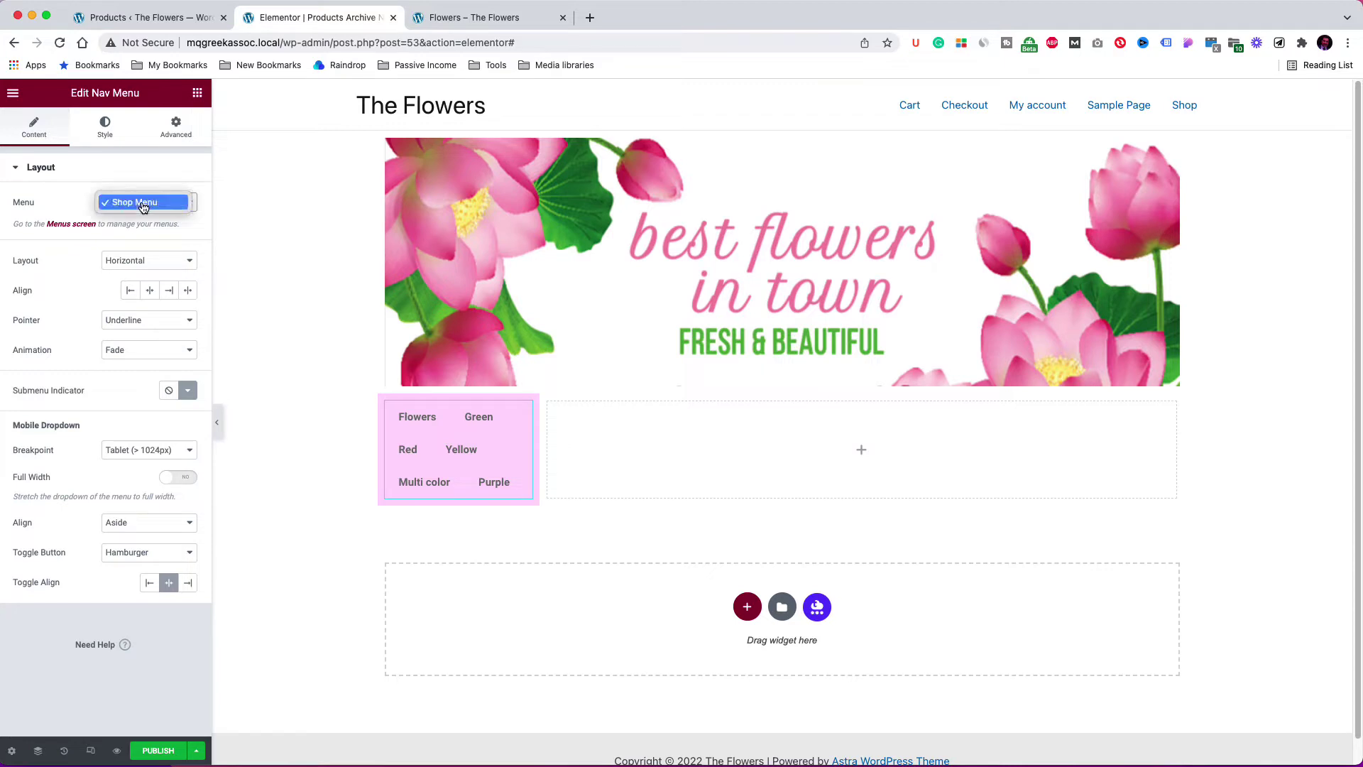
left_click(143, 205)
left_click(145, 260)
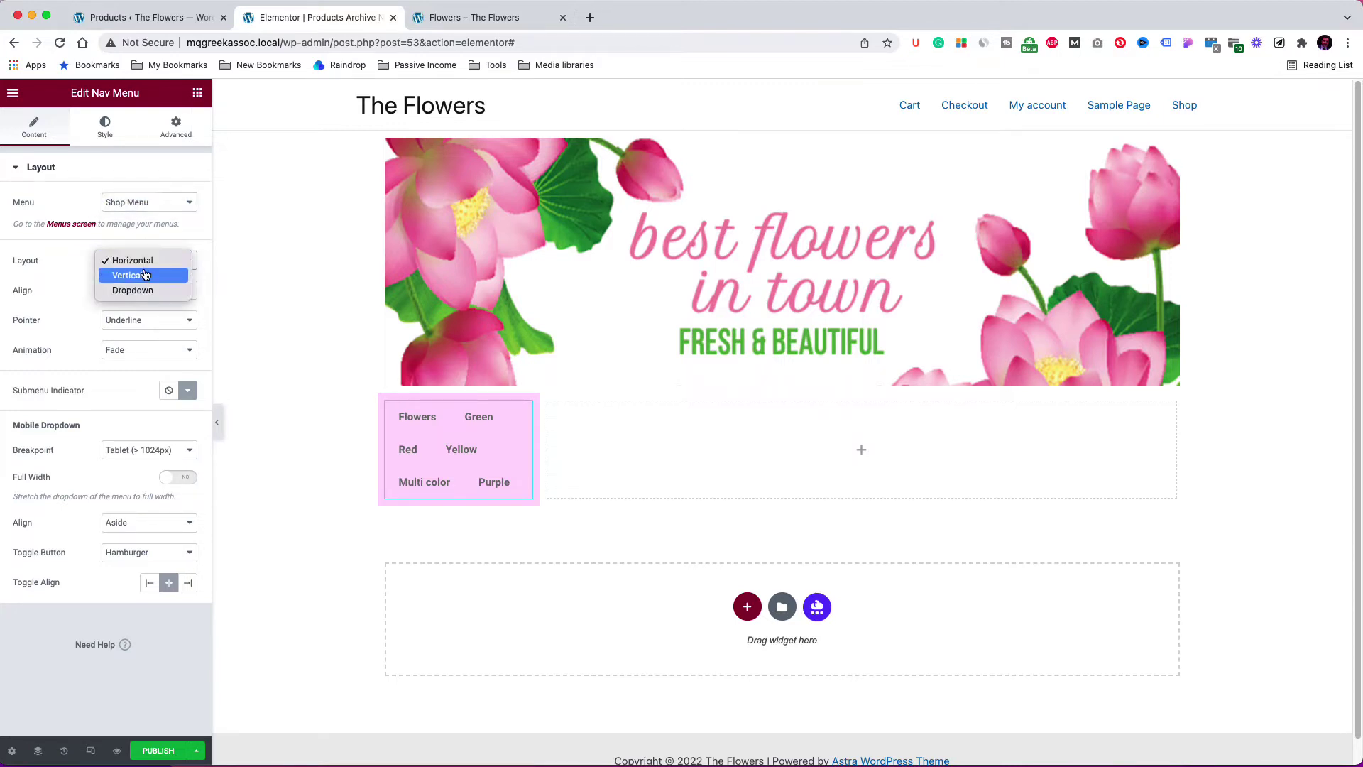
left_click(144, 275)
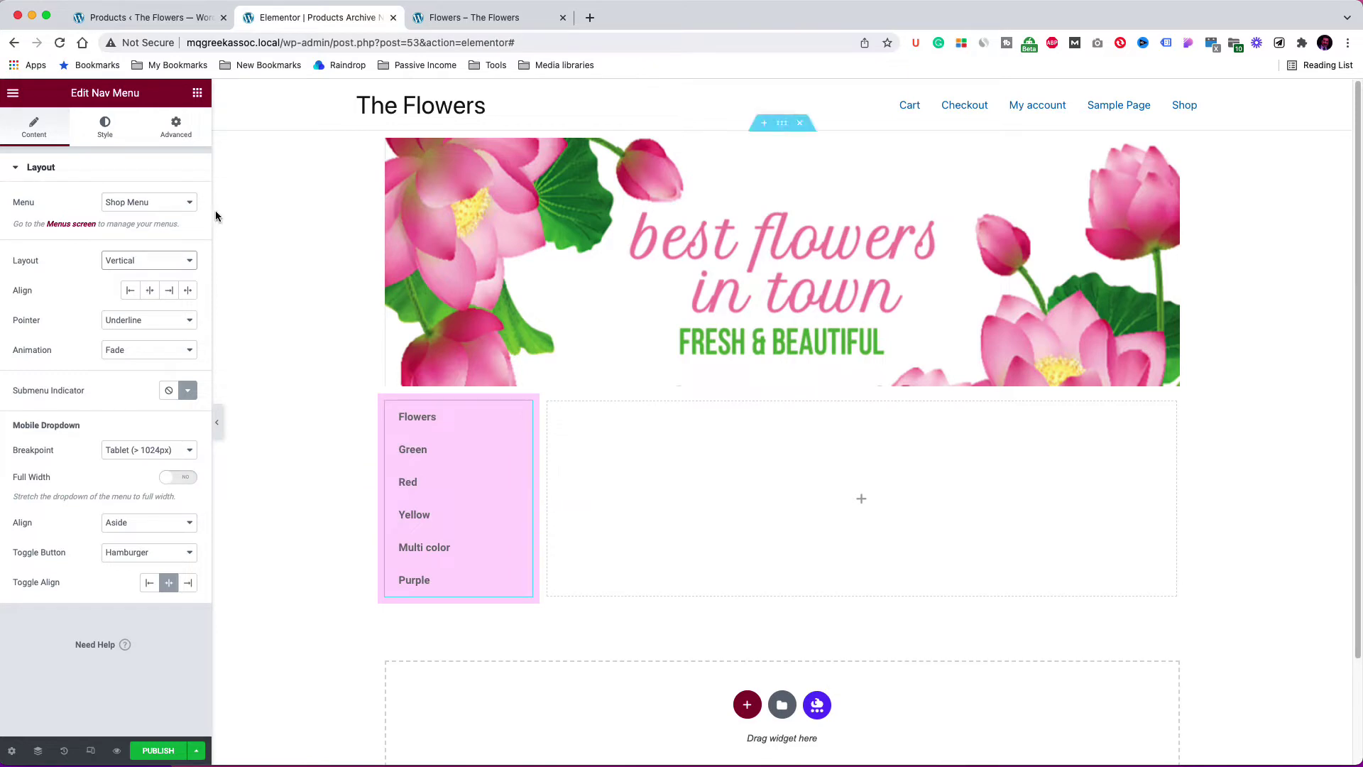
left_click(197, 27)
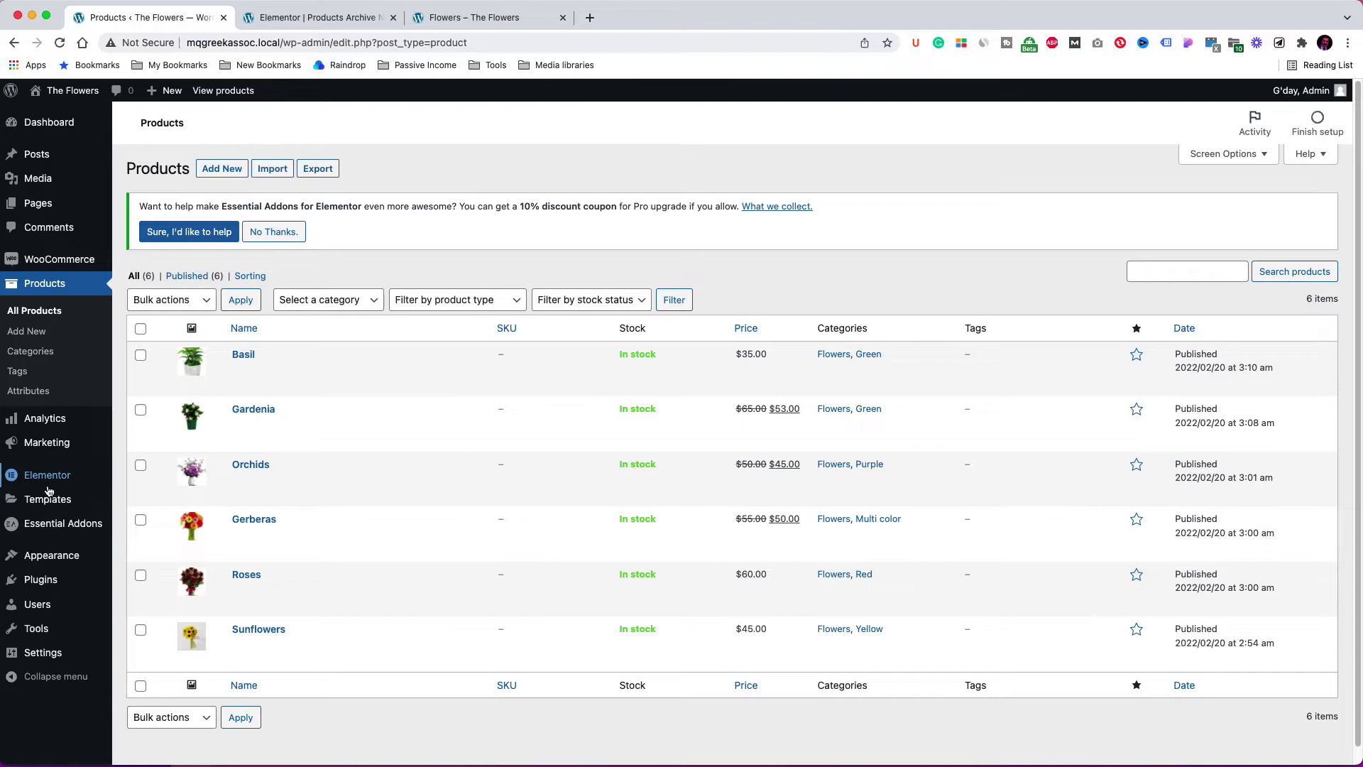
- Create a new menu named 'Shop Menu 2' under Appearance > Menus
mouse_move(47, 555)
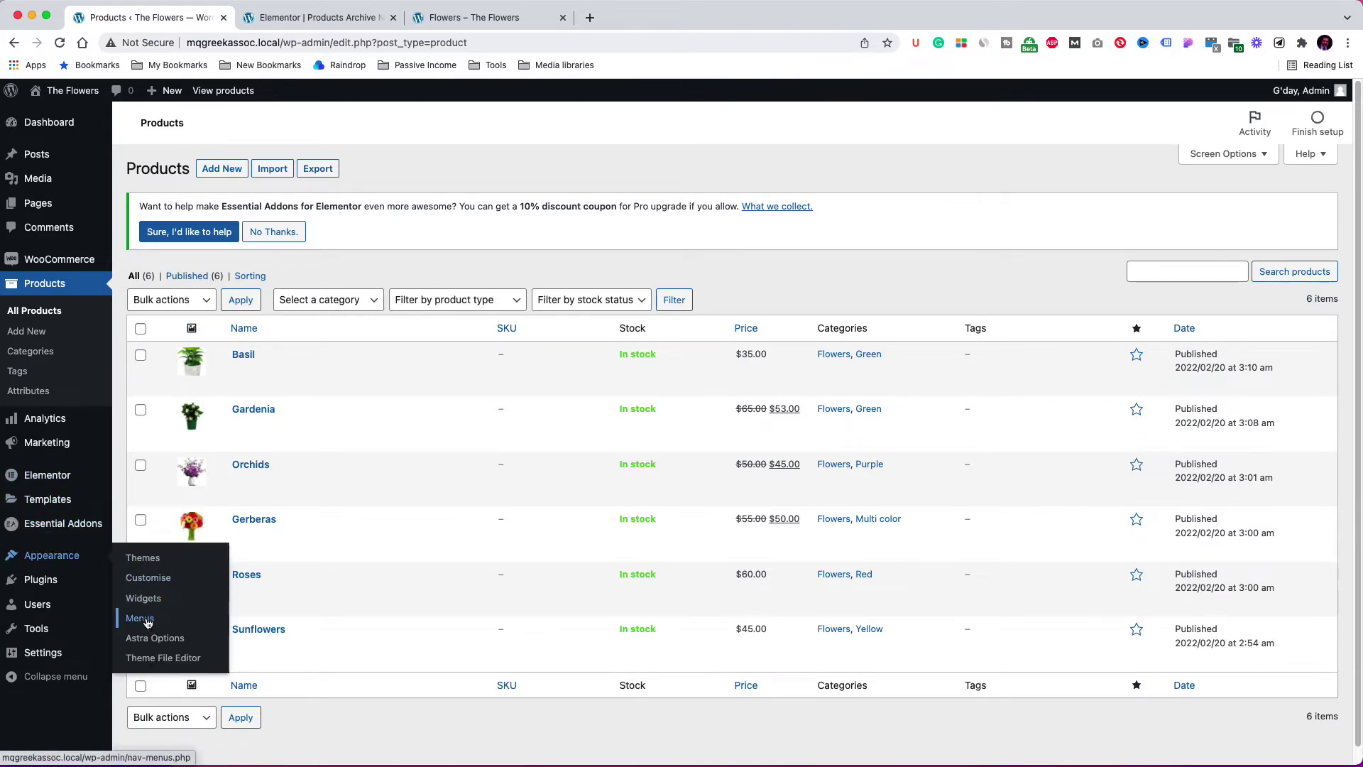
left_click(140, 618)
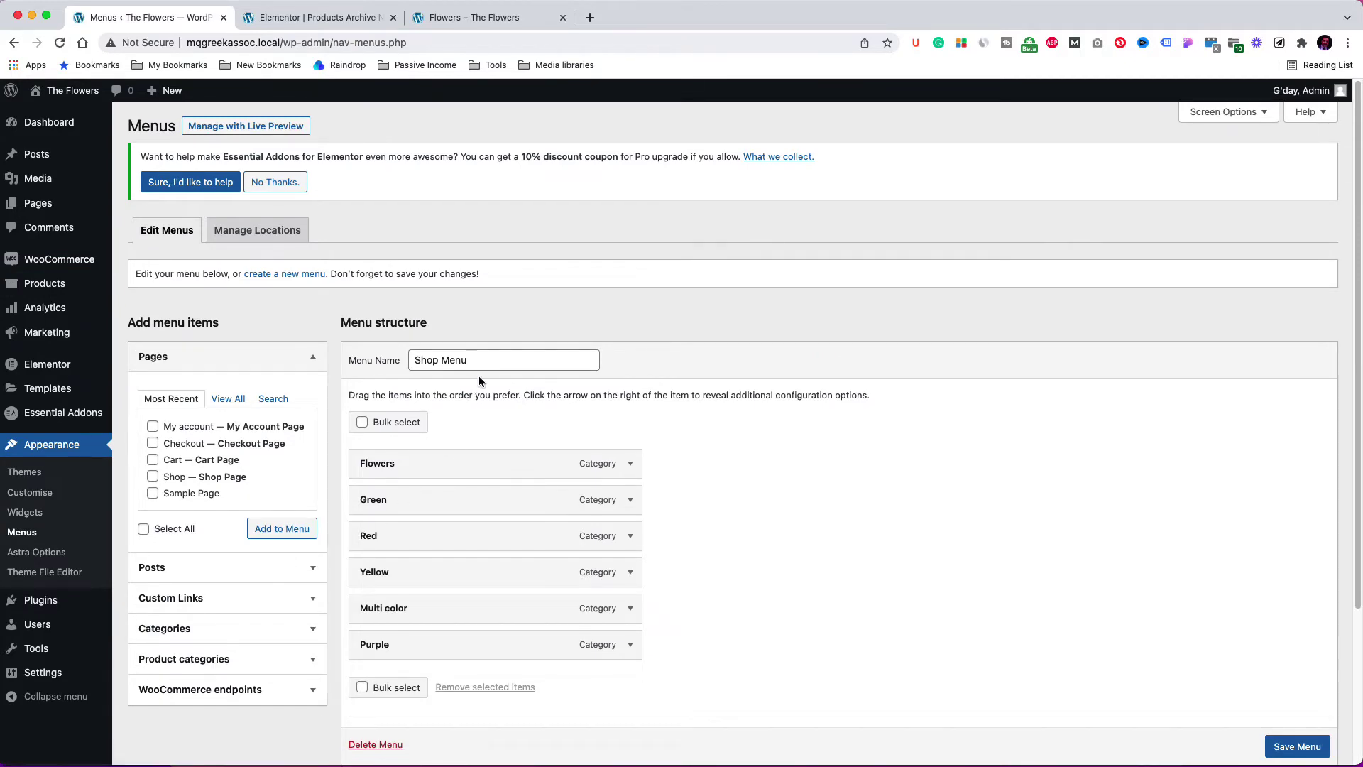
left_click(308, 277)
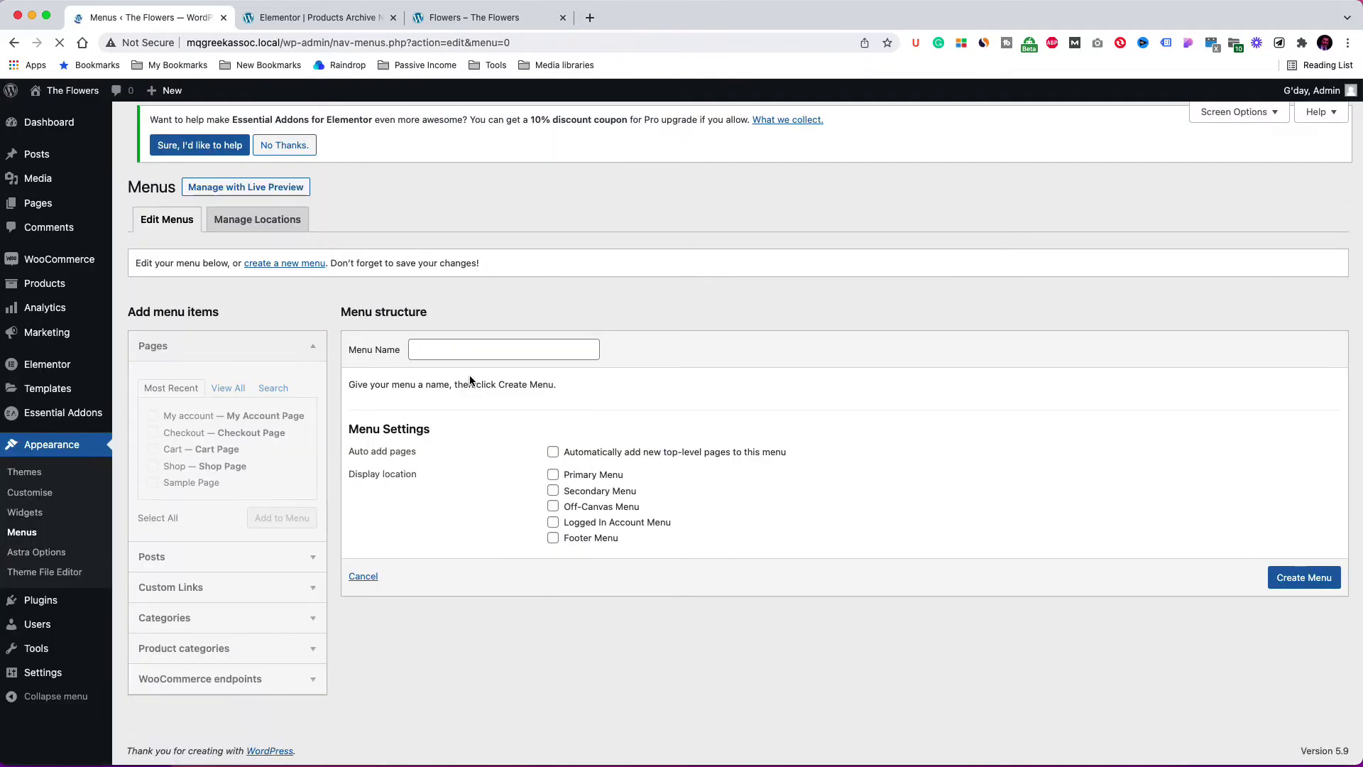
left_click(433, 349)
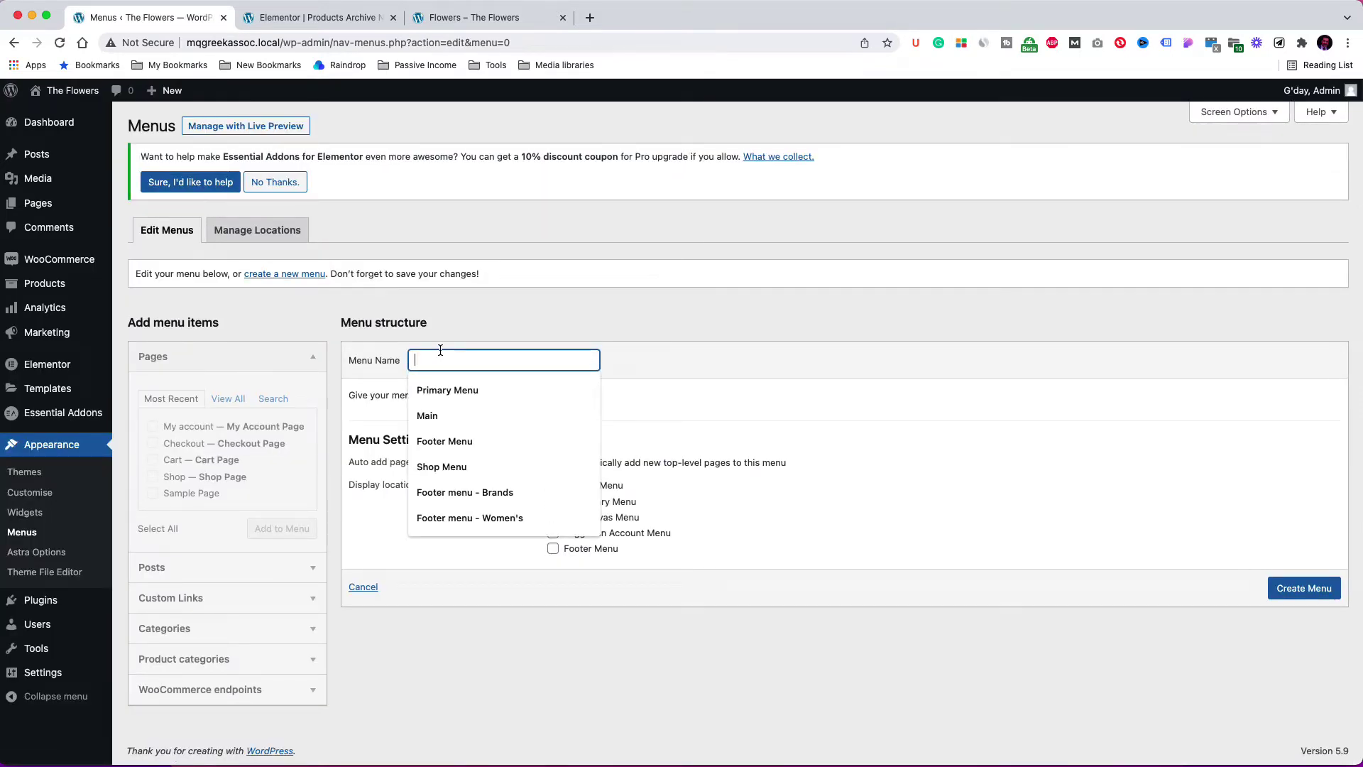
type("Shop")
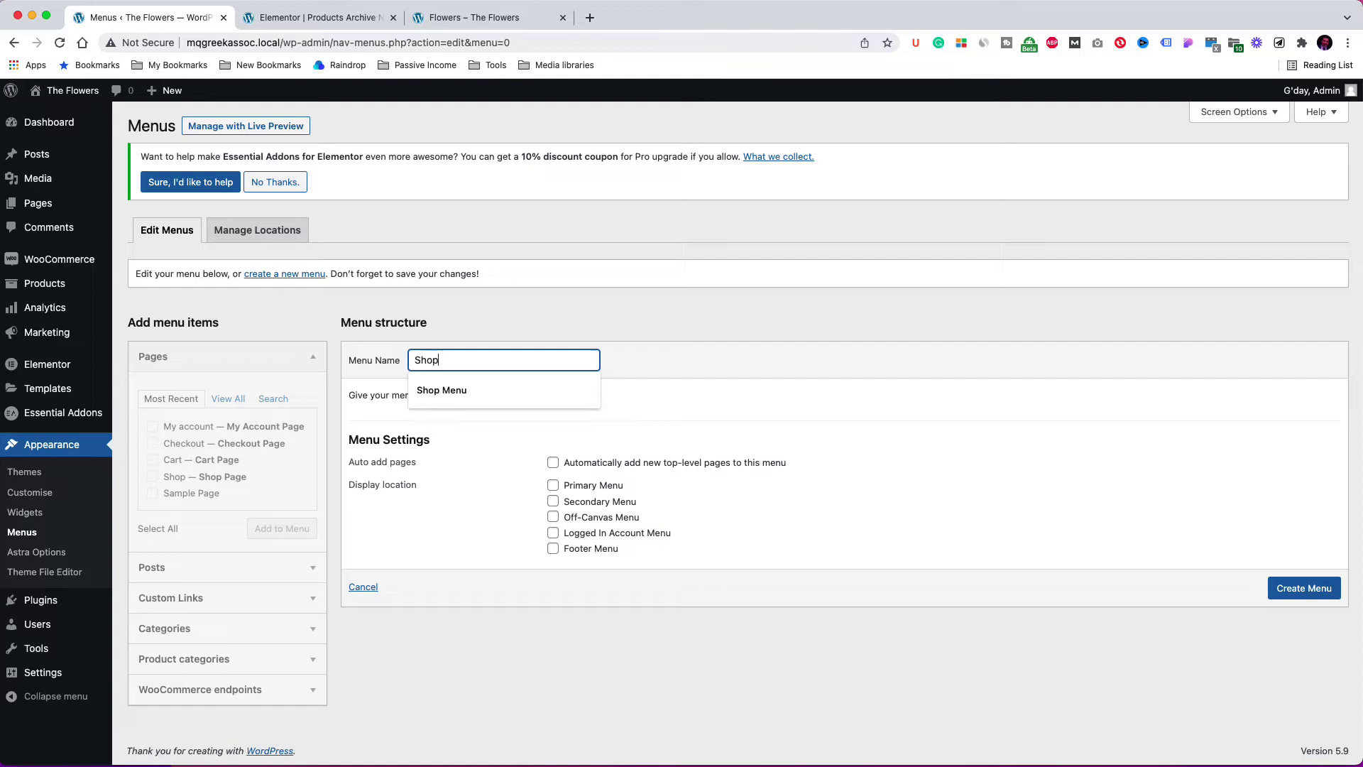
type(" Menu 2")
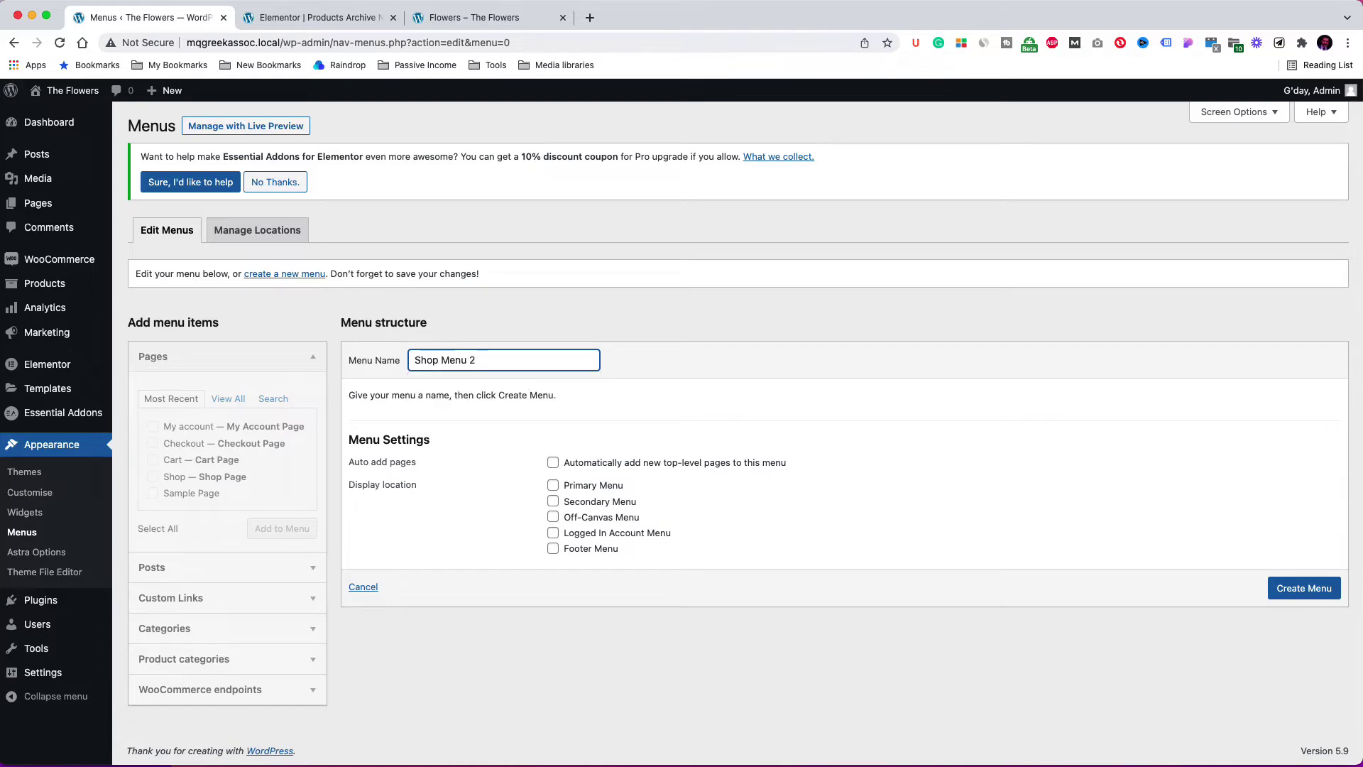
left_click(1273, 595)
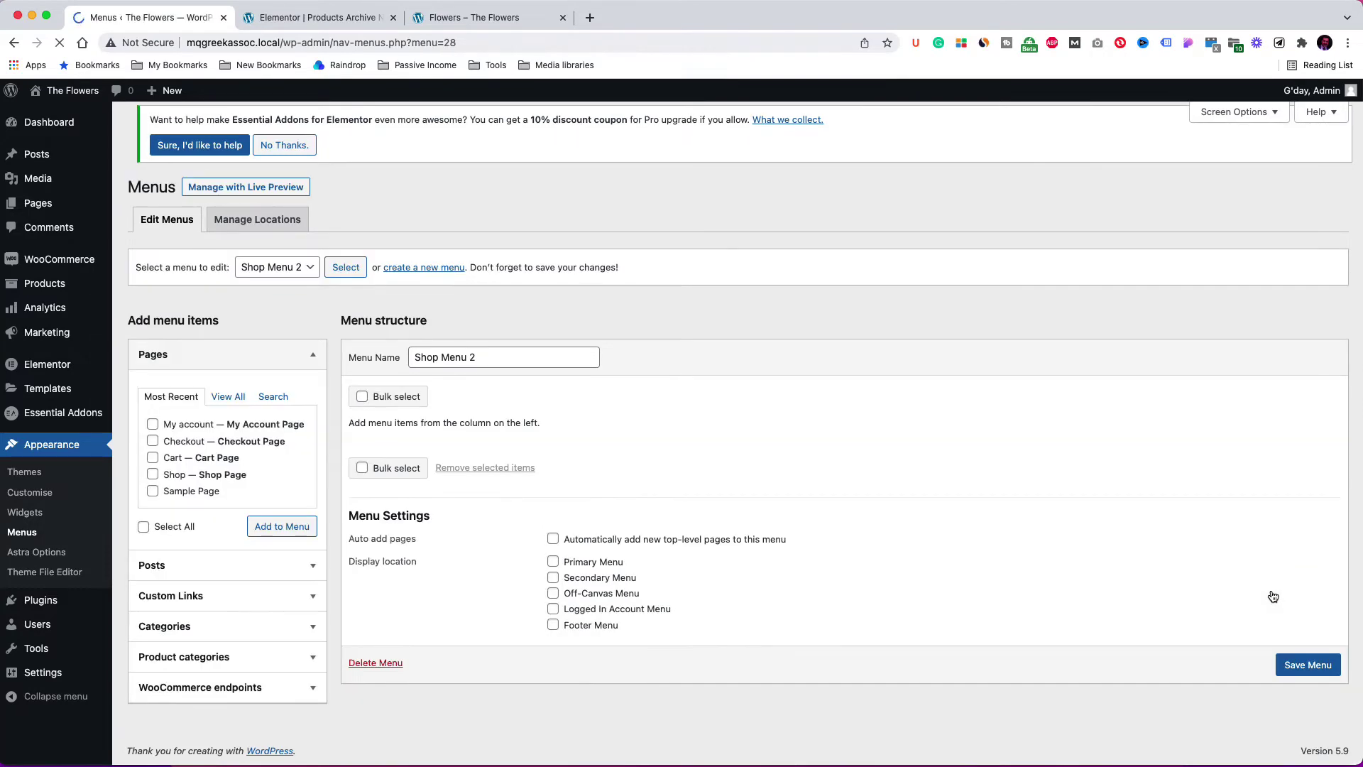
- Expand the Product categories panel, toggling its visibility in Screen Options
left_click(211, 671)
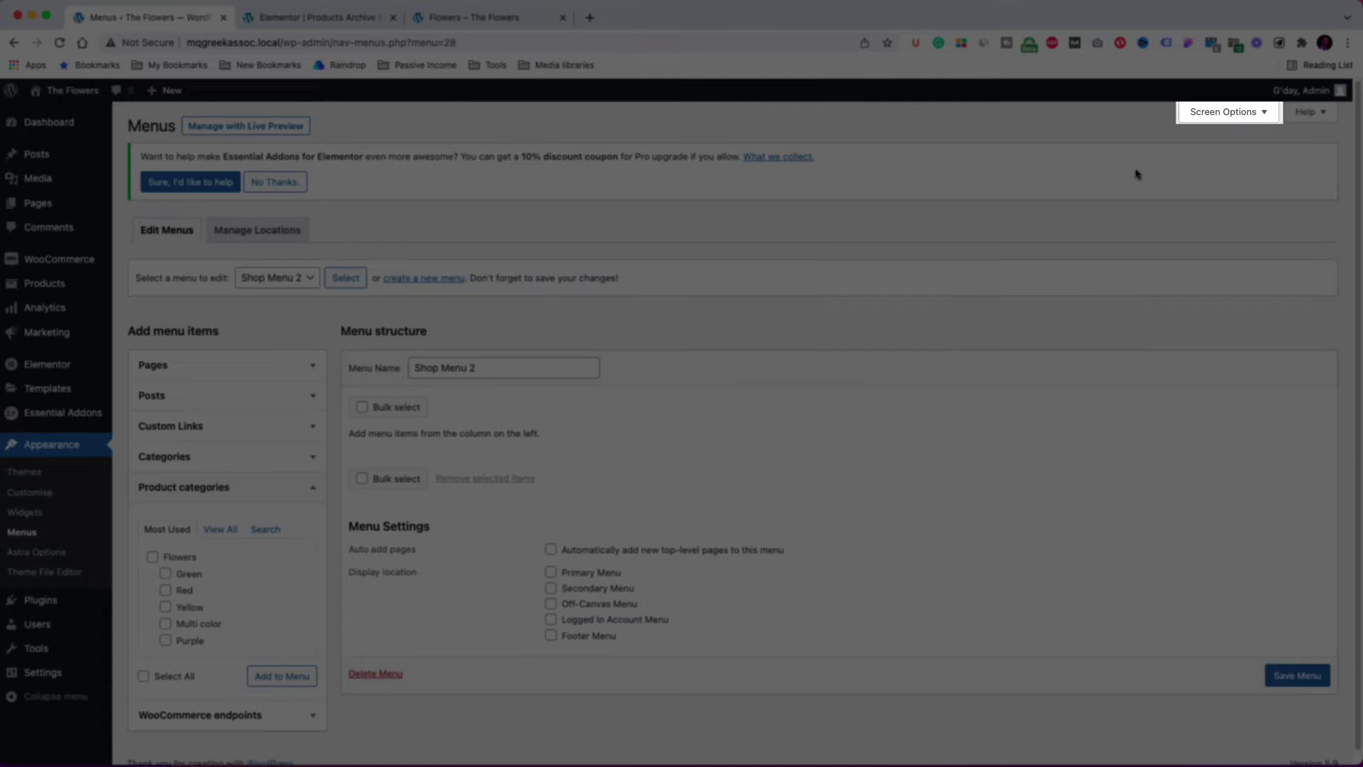
left_click(1232, 118)
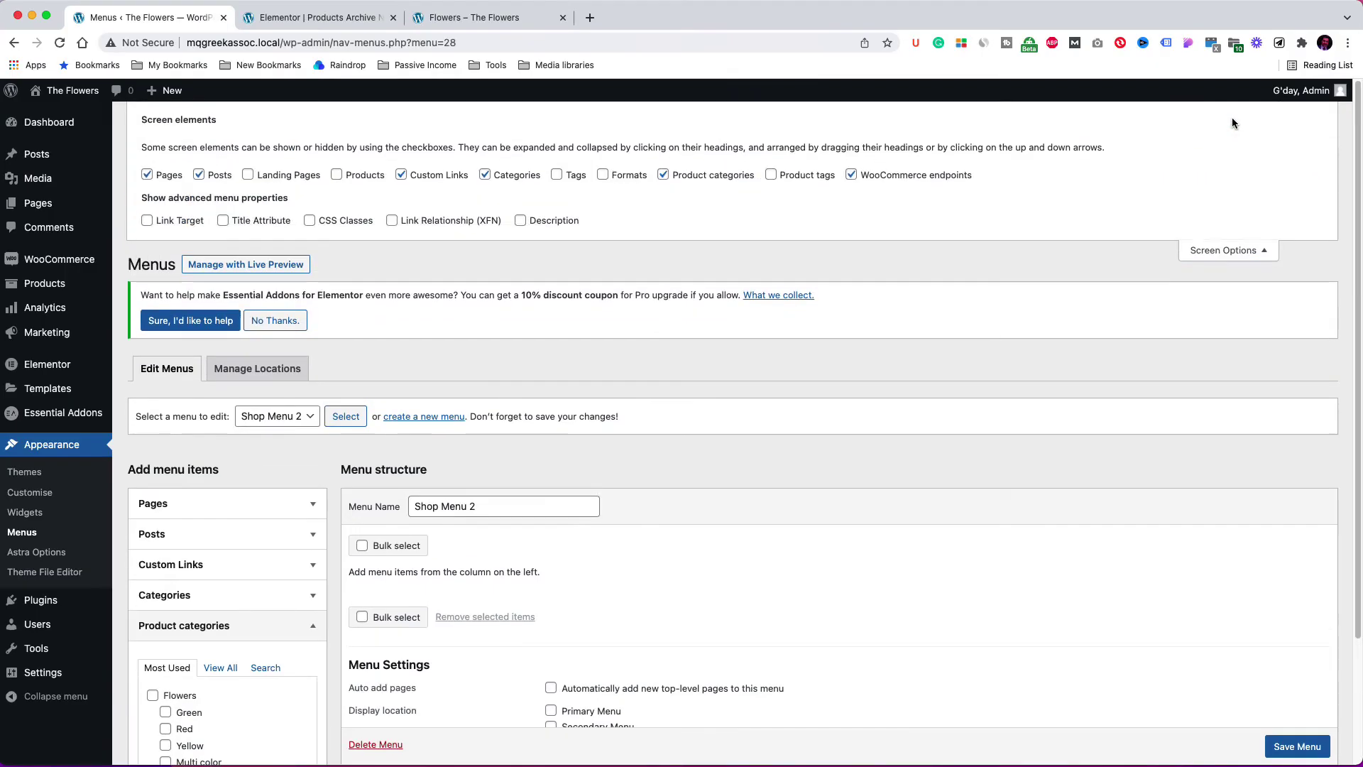
left_click(662, 175)
left_click(663, 175)
scroll(257, 614, "down", 3)
- Add Flowers, Green, Red, Yellow, Multi color and Purple categories to the menu and save it
left_click(179, 578)
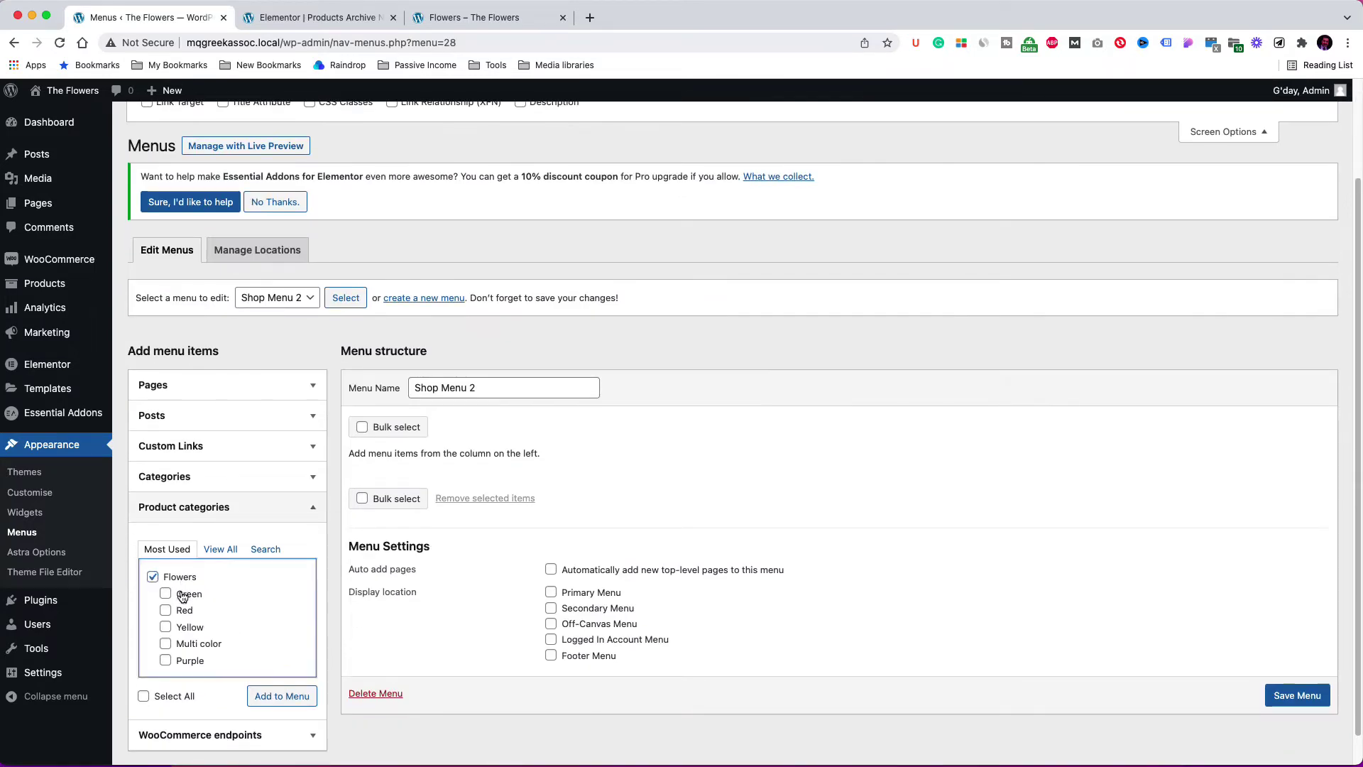
left_click(182, 595)
left_click(182, 611)
left_click(184, 628)
left_click(186, 644)
left_click(187, 661)
left_click(282, 696)
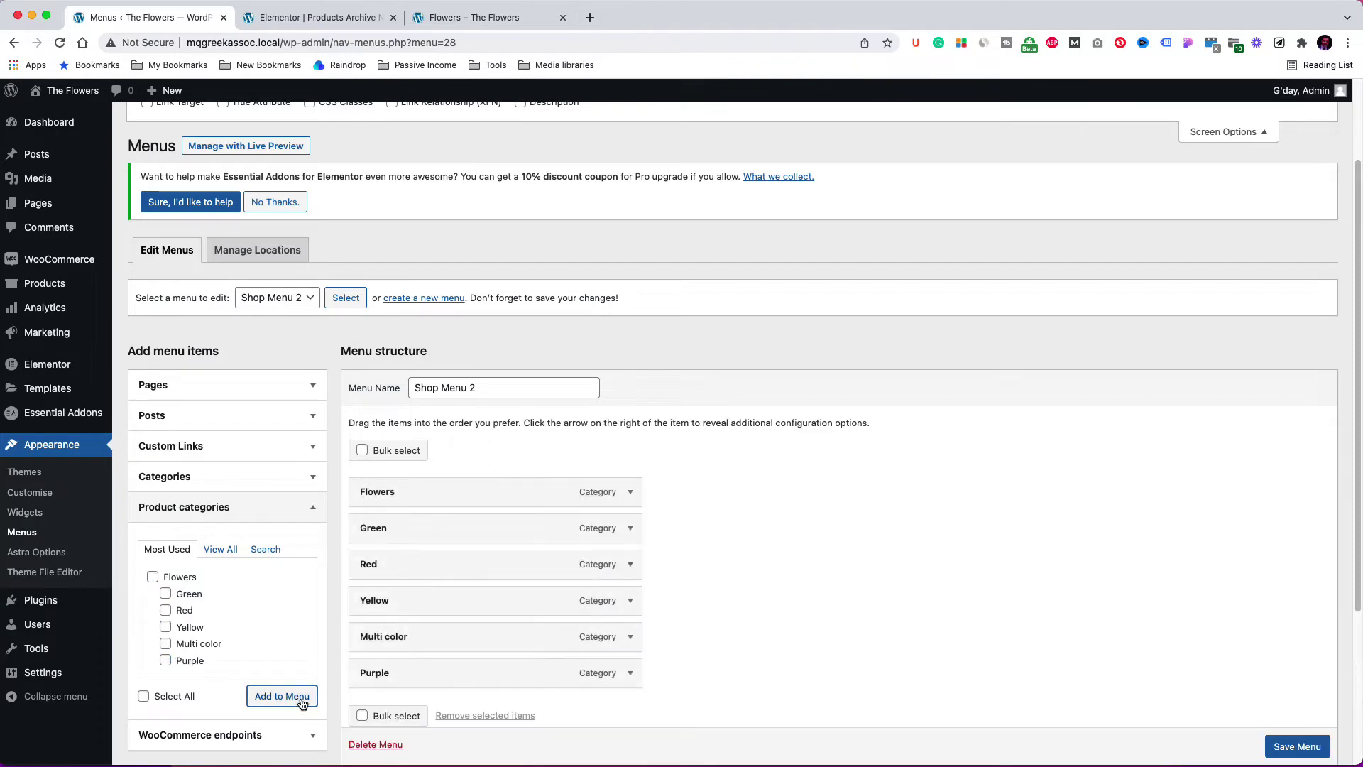
scroll(848, 588, "down", 3)
left_click(1288, 749)
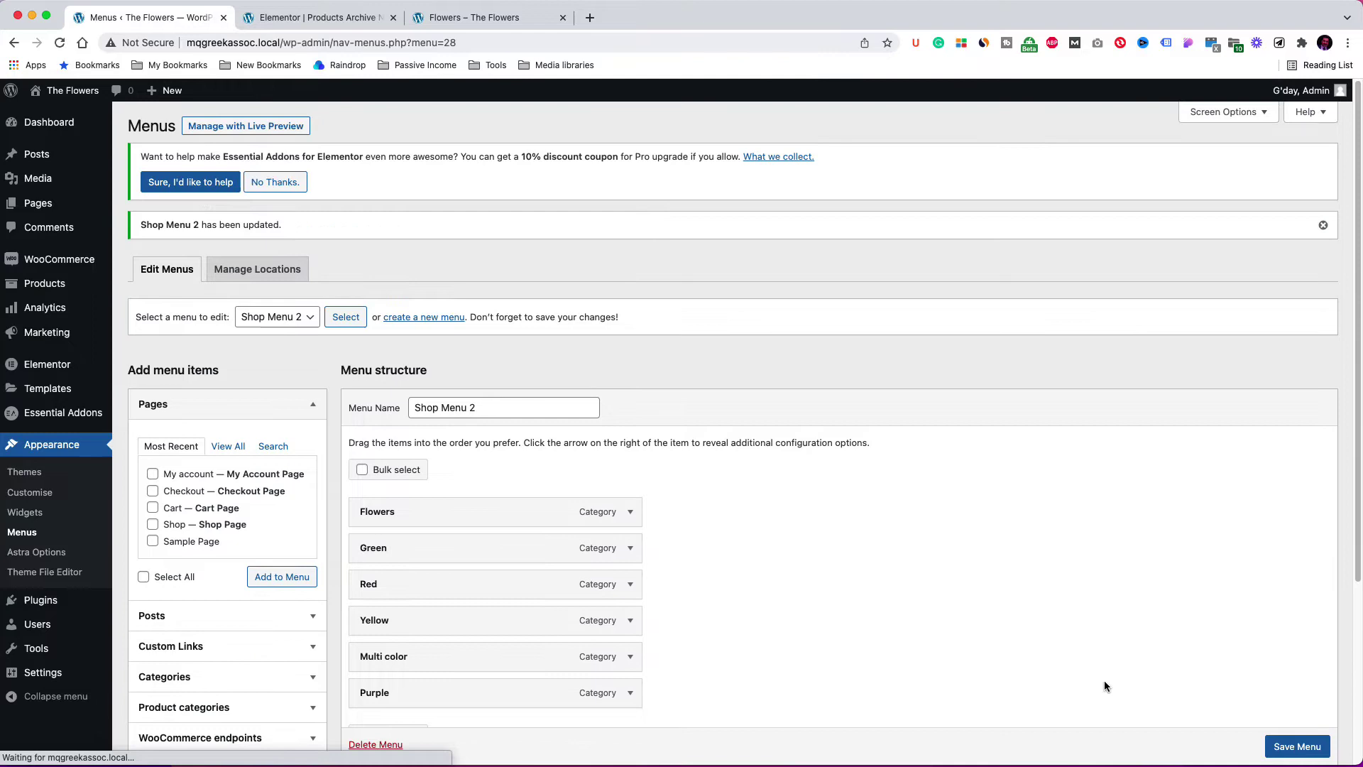
- Back in Elementor, leave the Nav Menu's menu unchanged and search widgets for 'product gr'
left_click(304, 17)
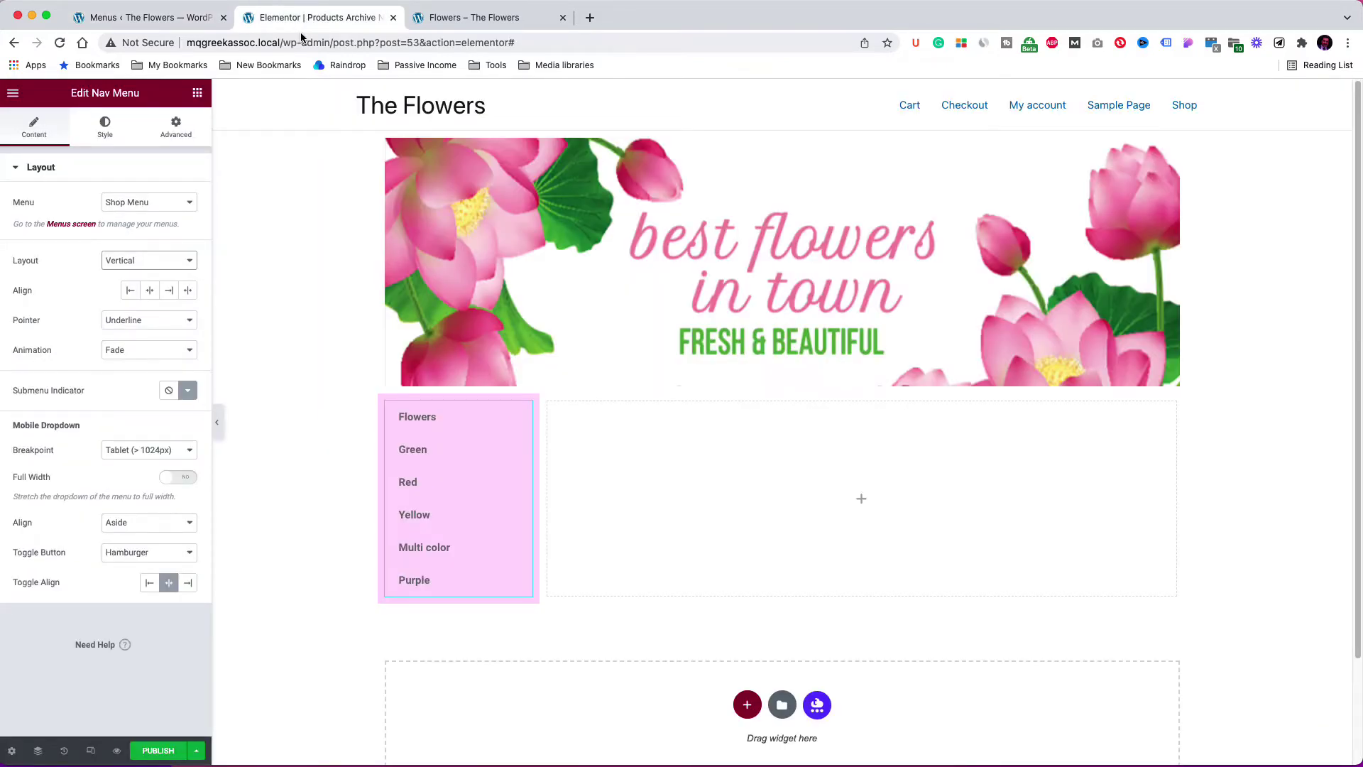
left_click(176, 205)
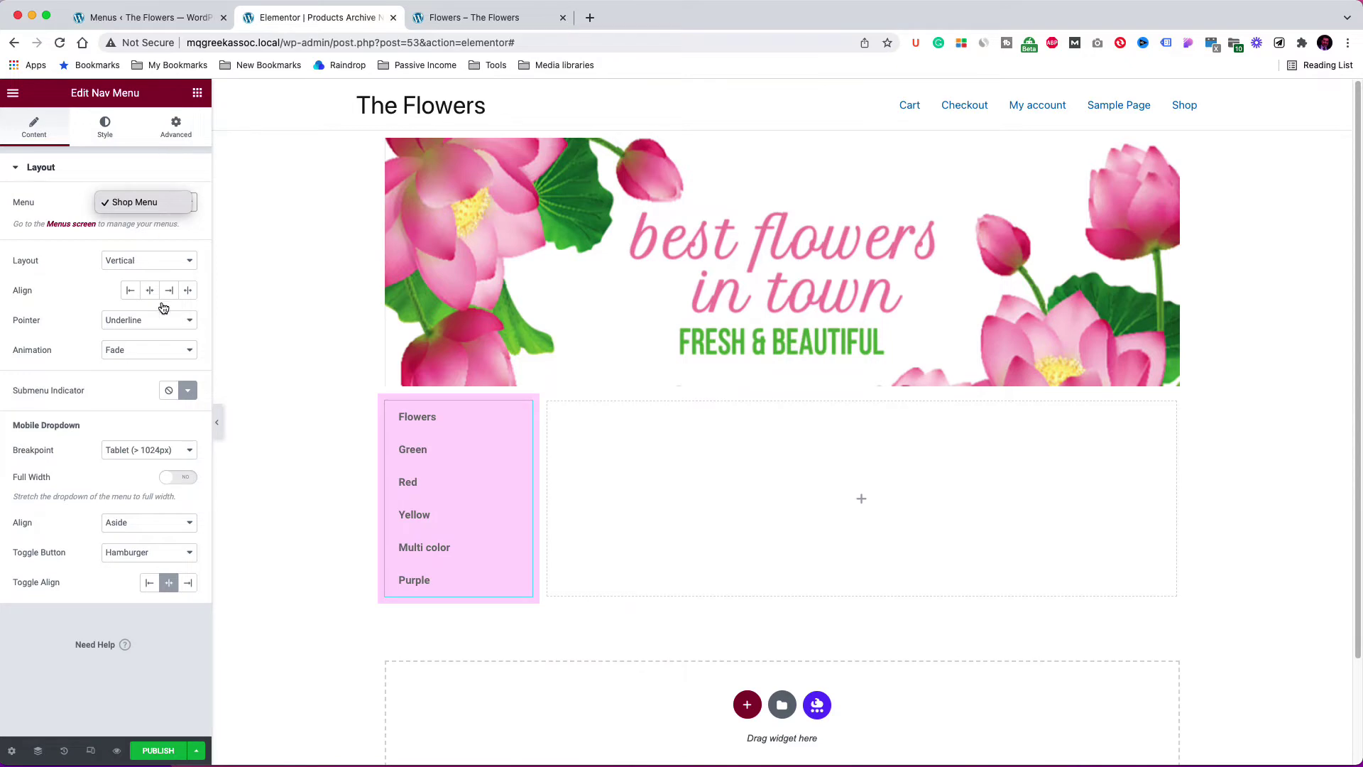
left_click(200, 99)
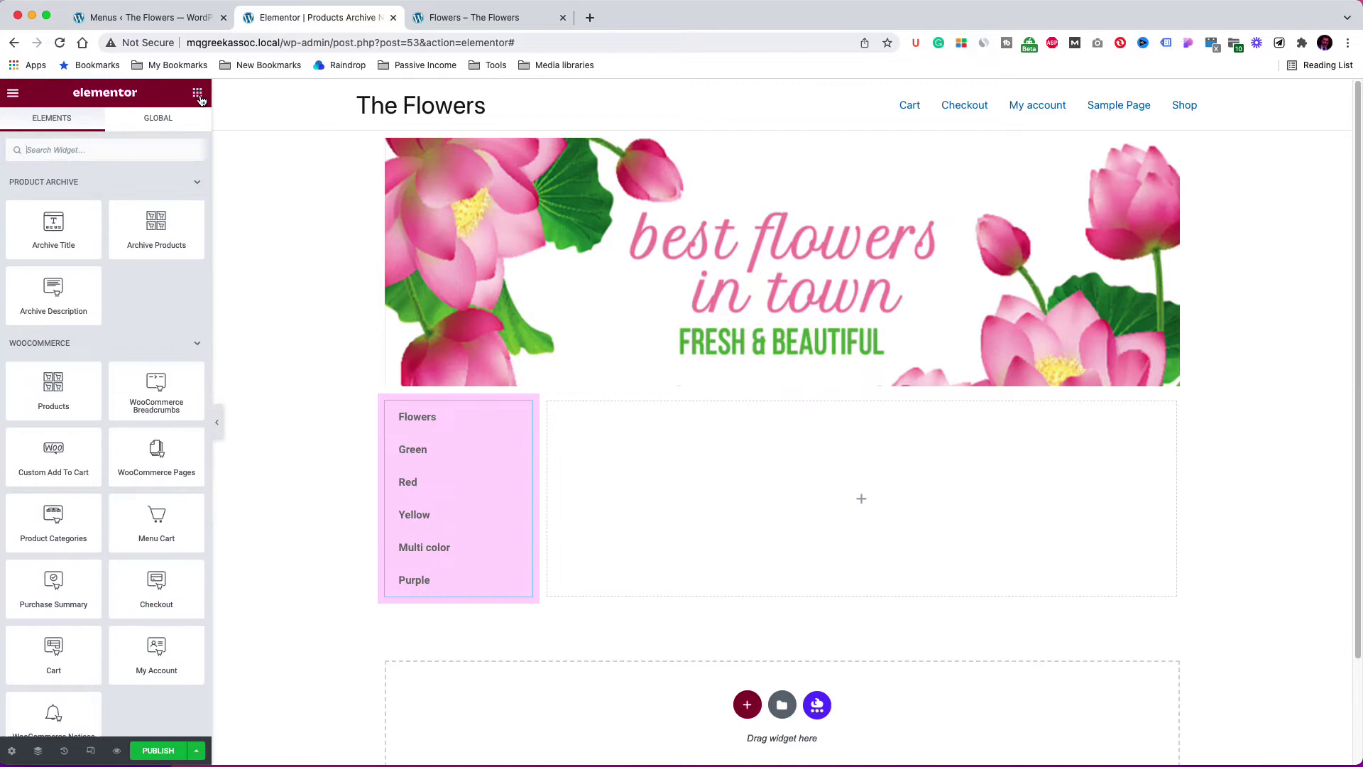
type("produ")
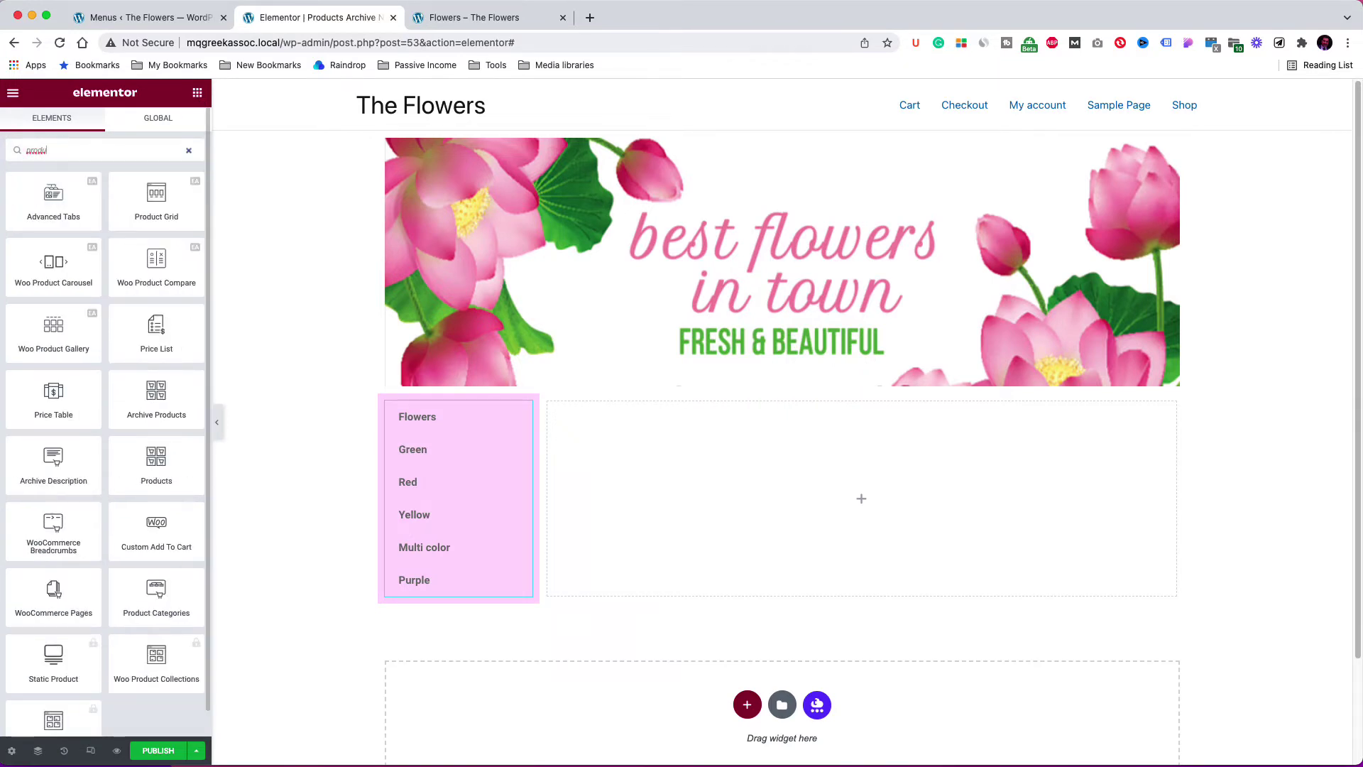
type("ct gr")
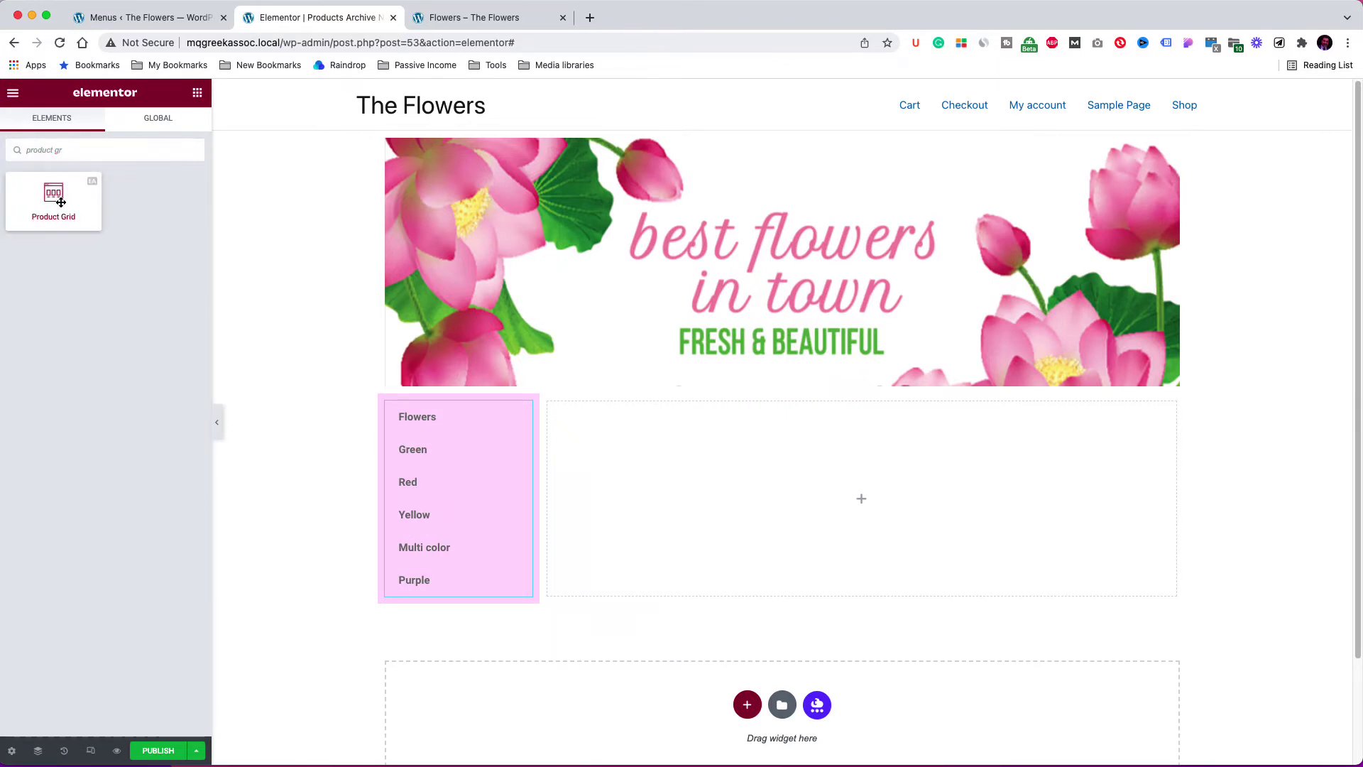
- Add a Product Grid to the right column in Masonry layout with Preset 8 style and 3 columns
left_click_drag(62, 205, 641, 449)
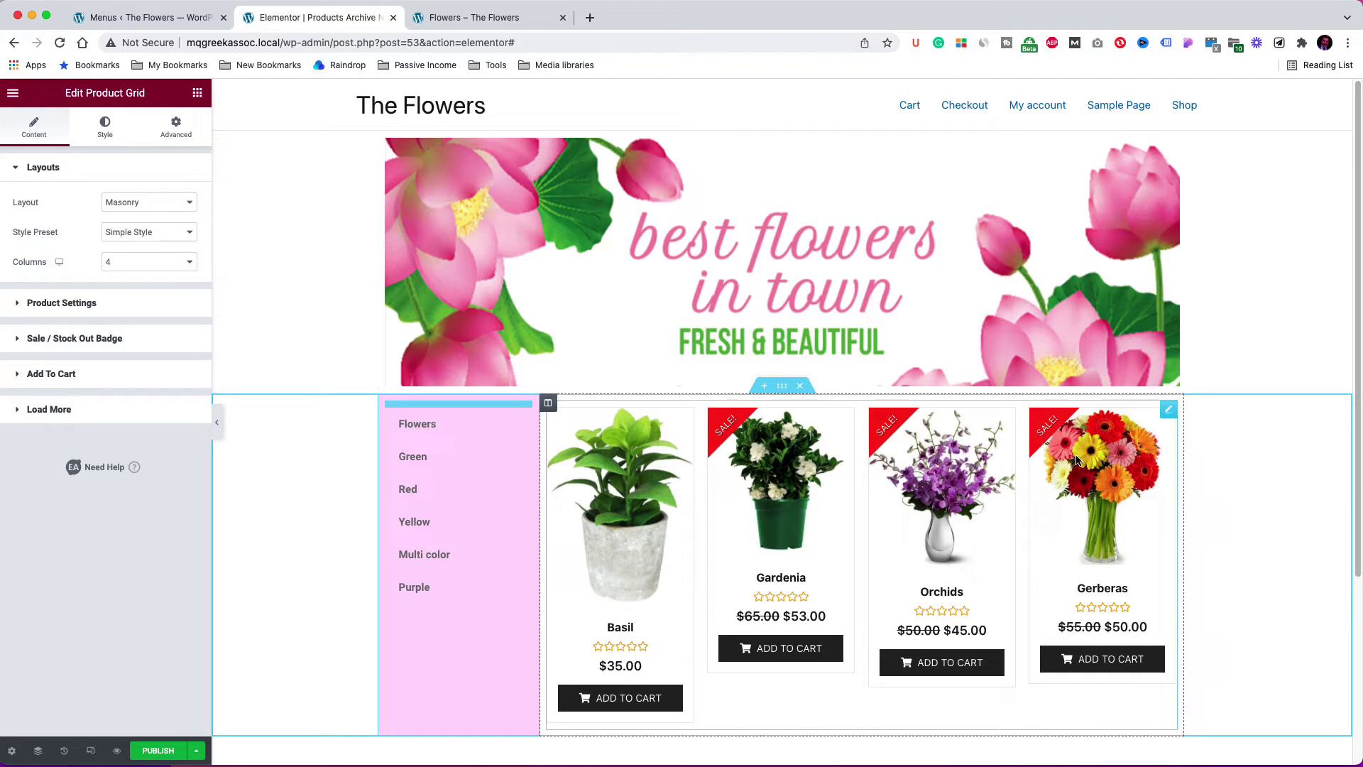
left_click(148, 205)
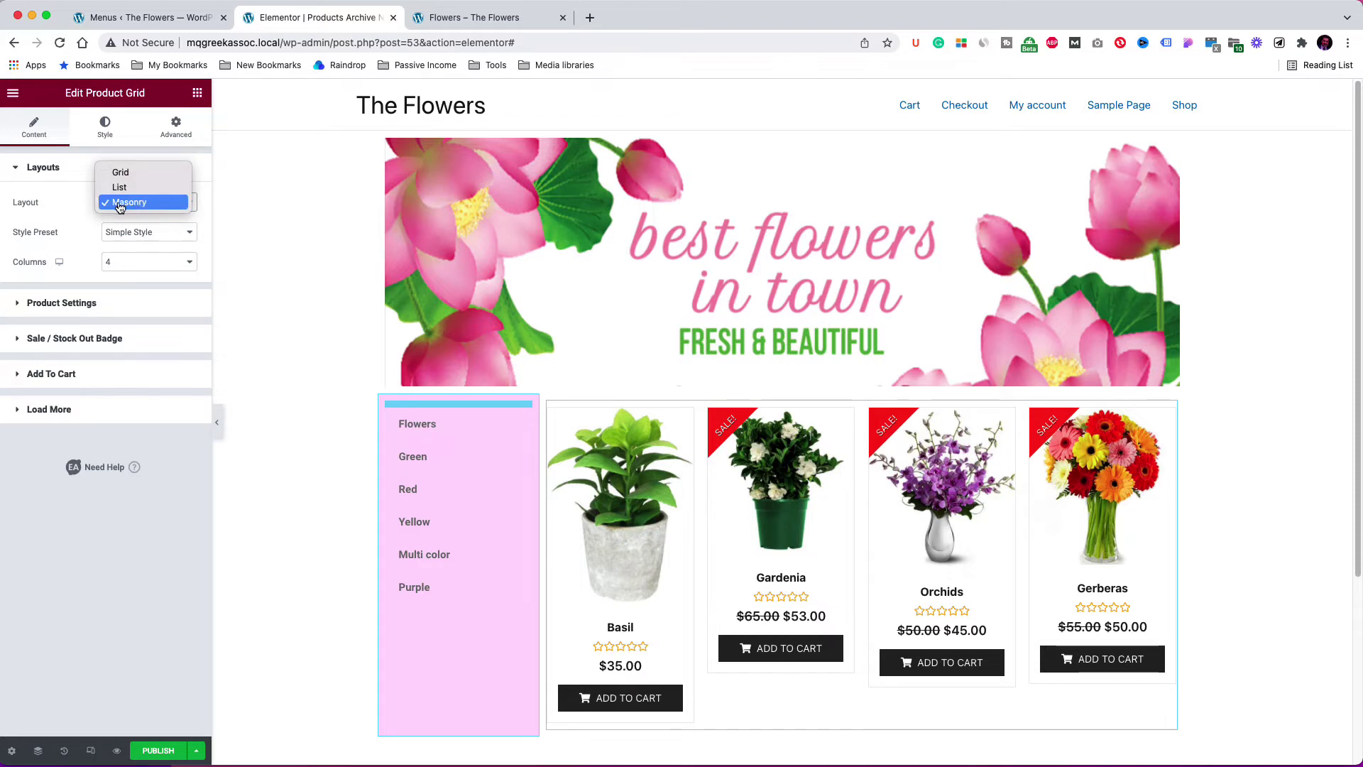
left_click(71, 207)
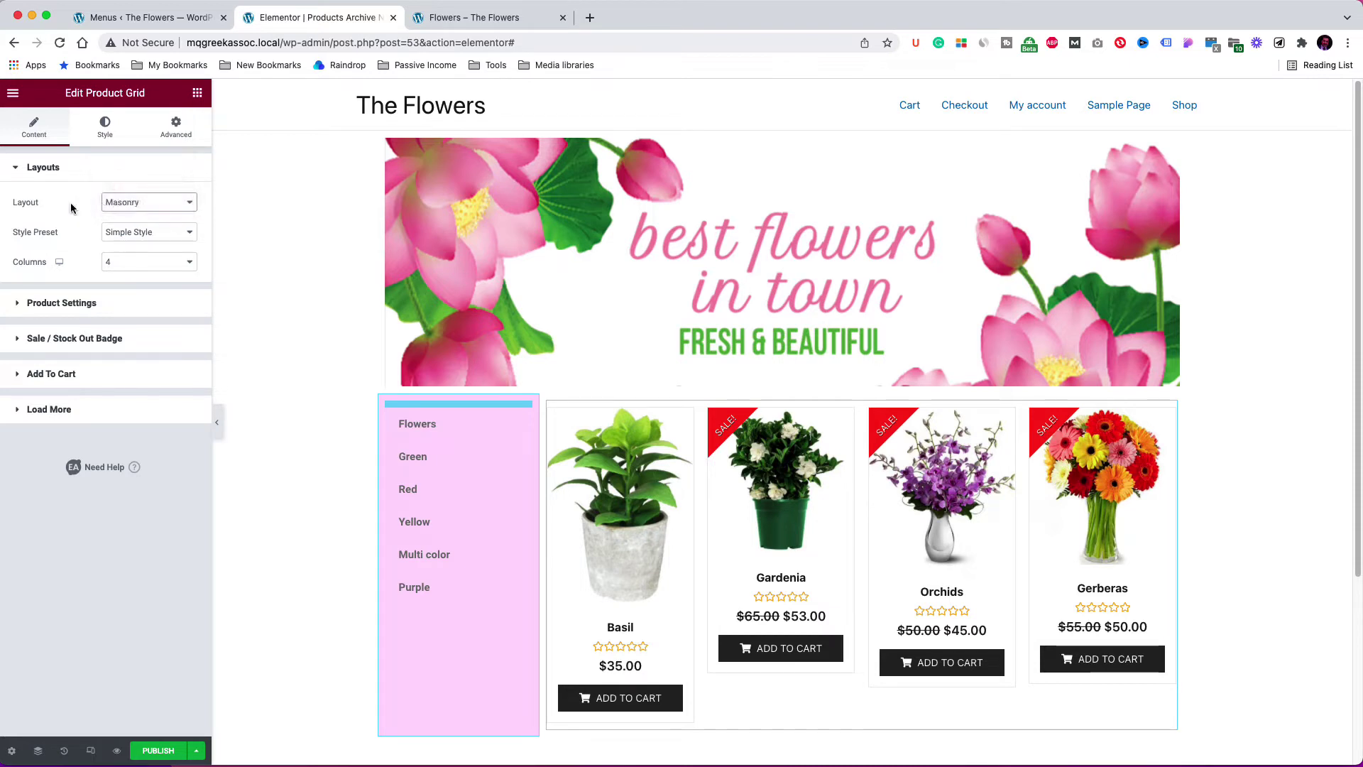
left_click(130, 236)
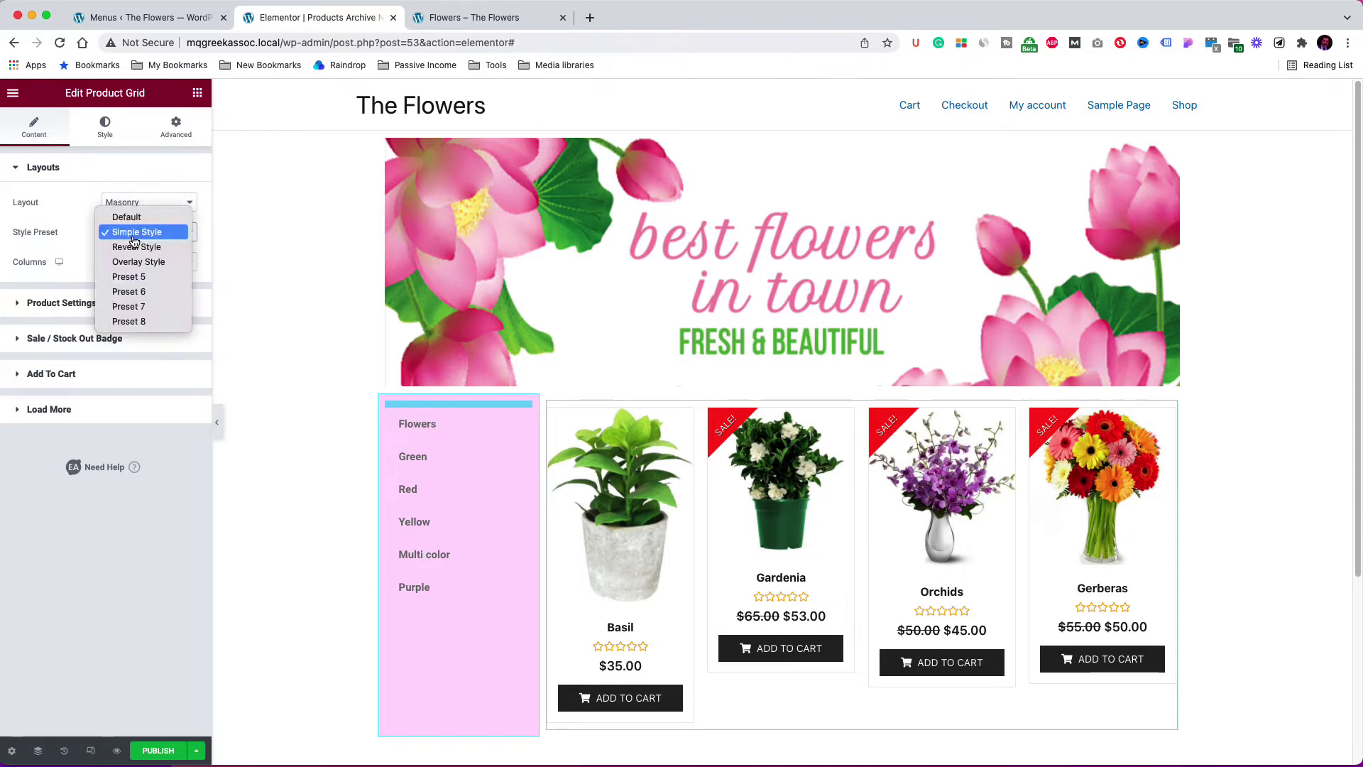
left_click(139, 322)
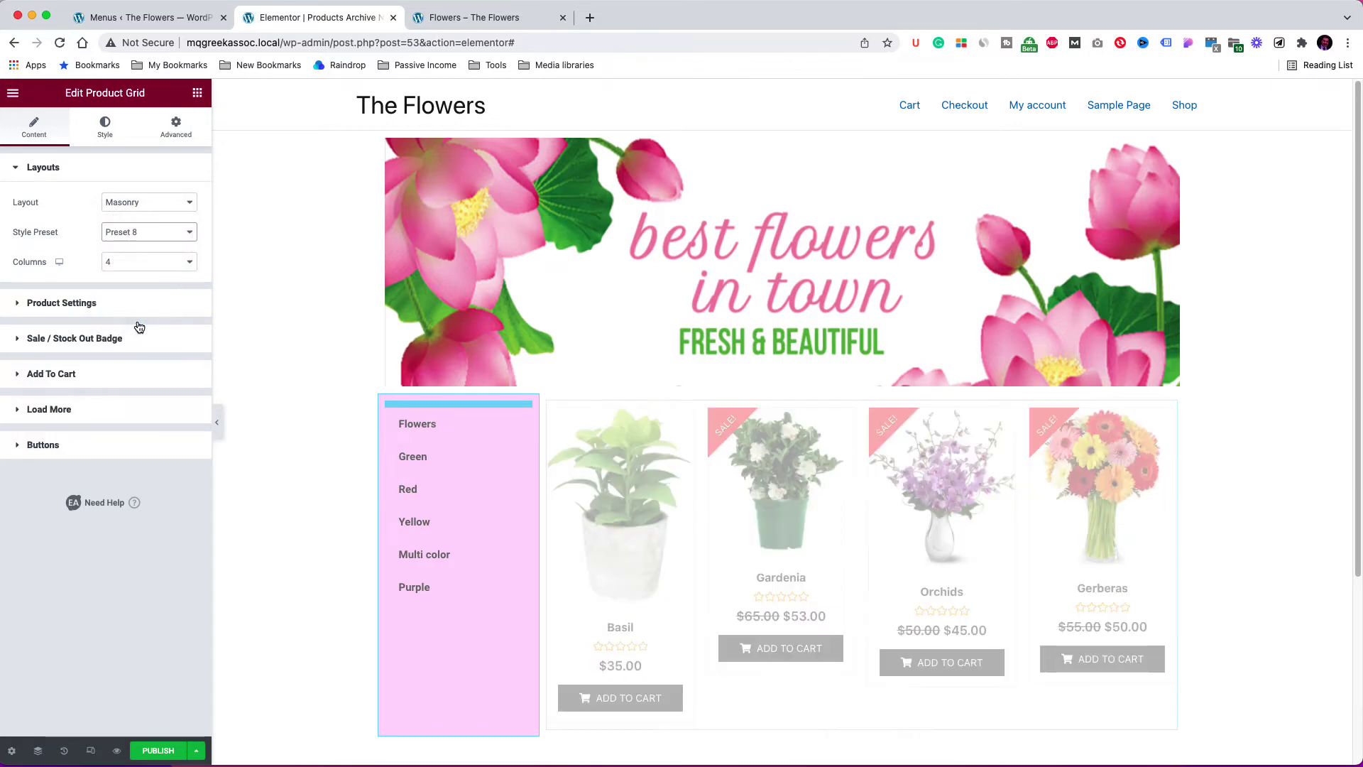
left_click(136, 263)
left_click(140, 250)
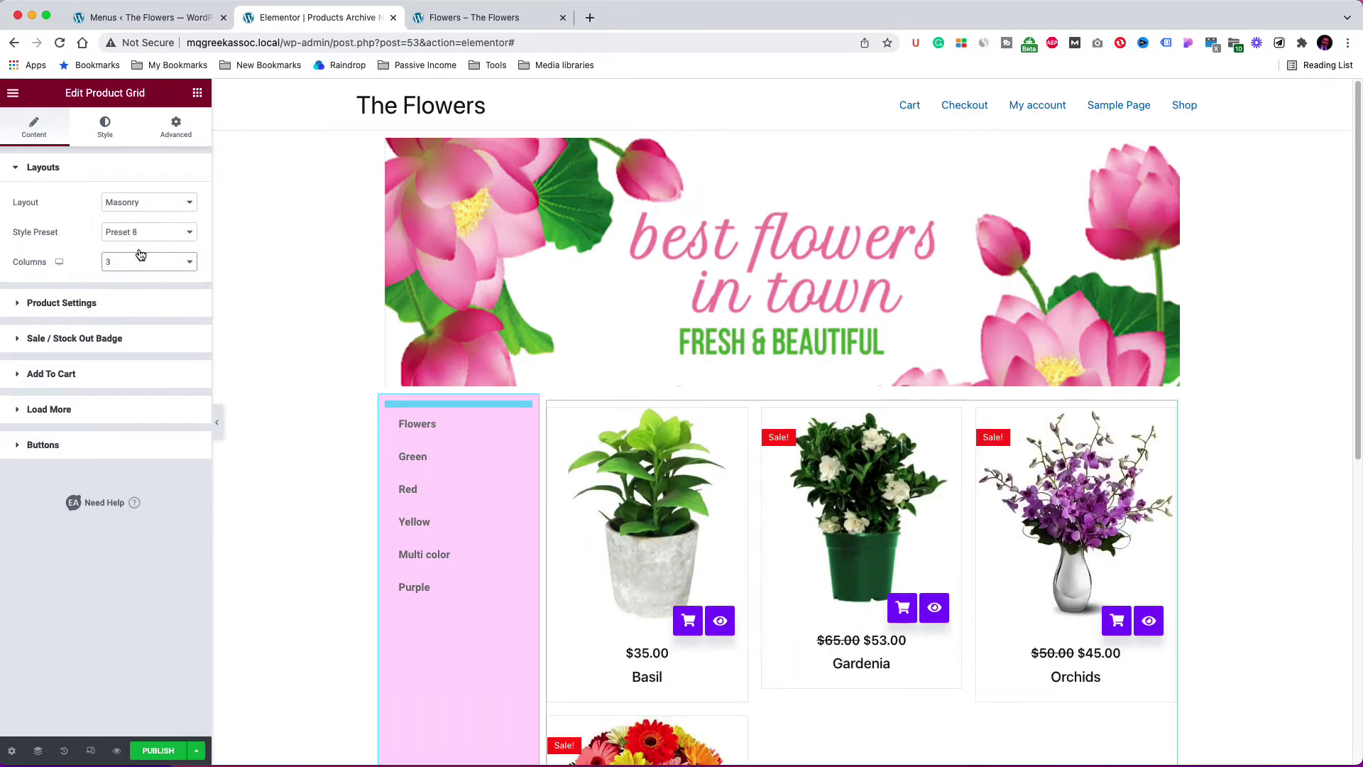
scroll(317, 291, "down", 5)
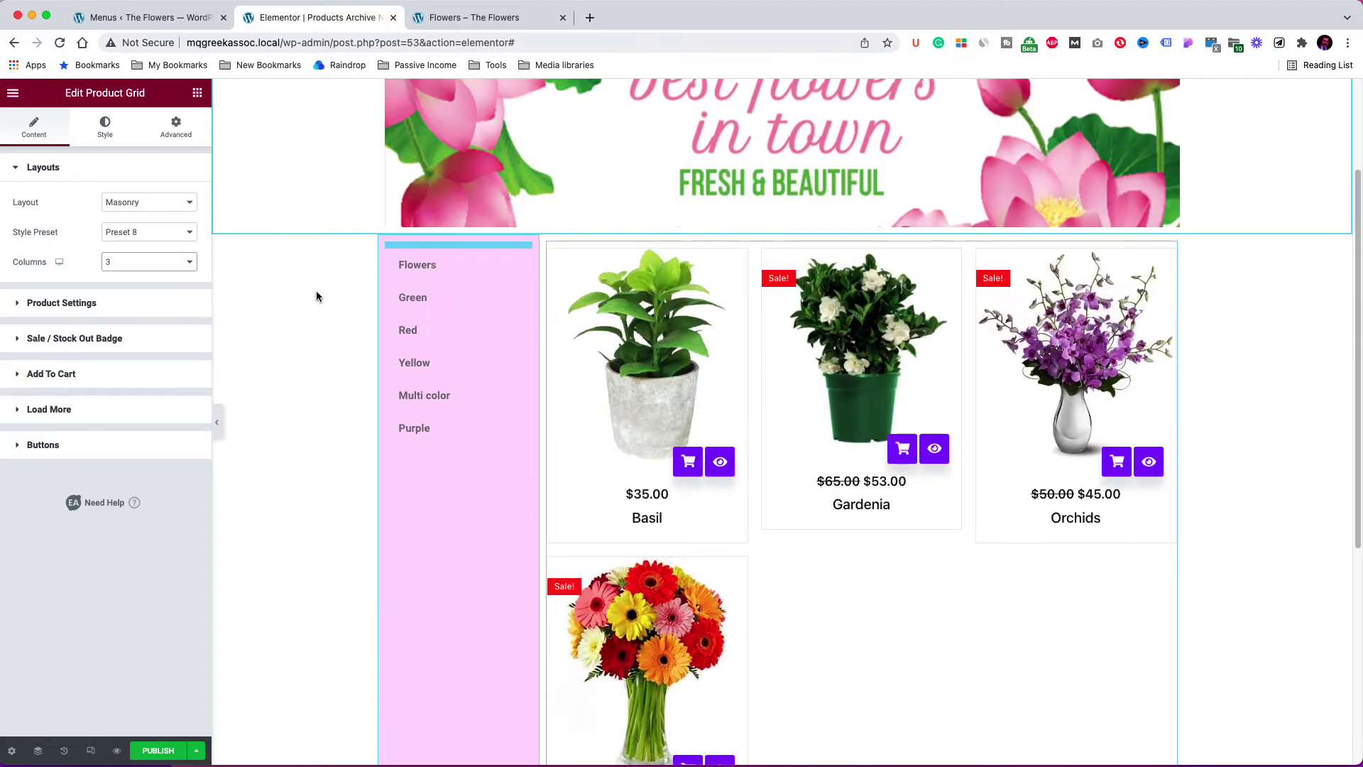
- Set the product grid's Source to Dynamic and edit the products count
left_click(83, 303)
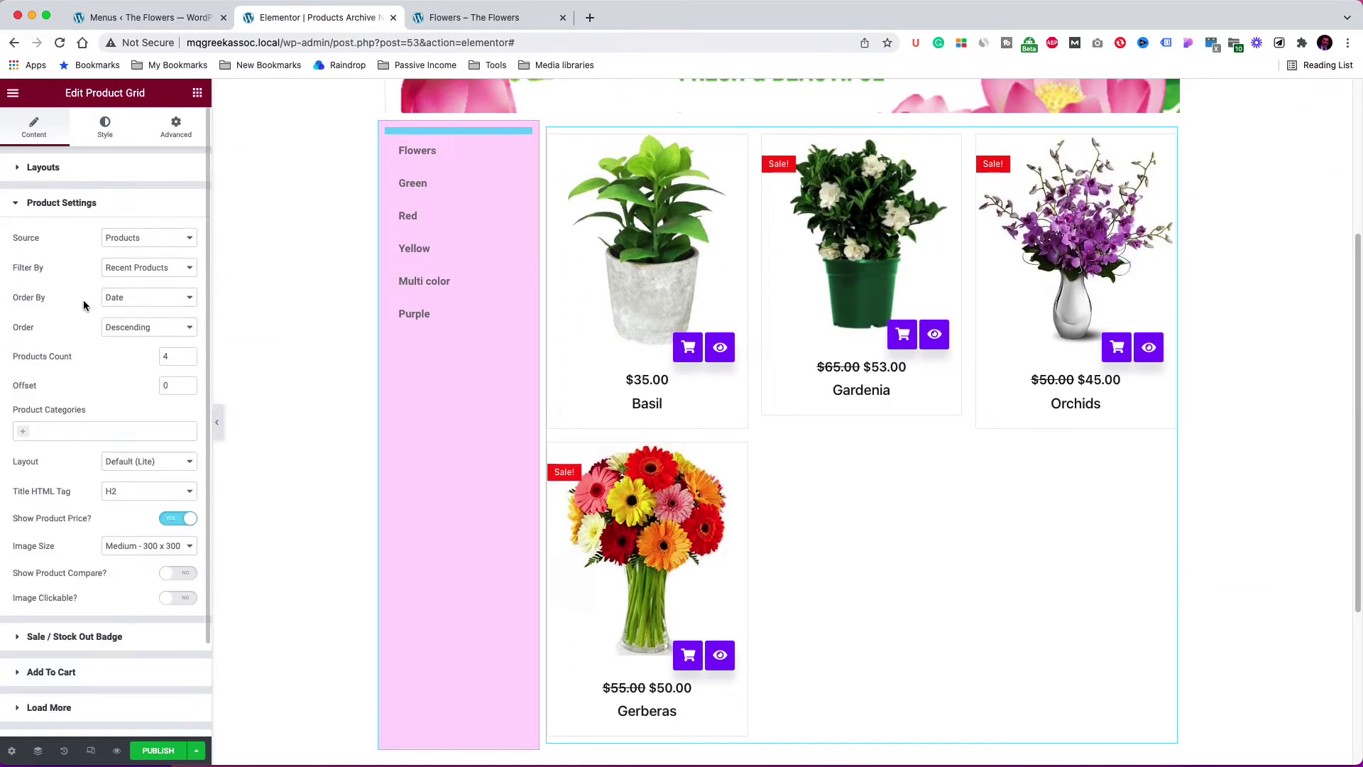
left_click(137, 240)
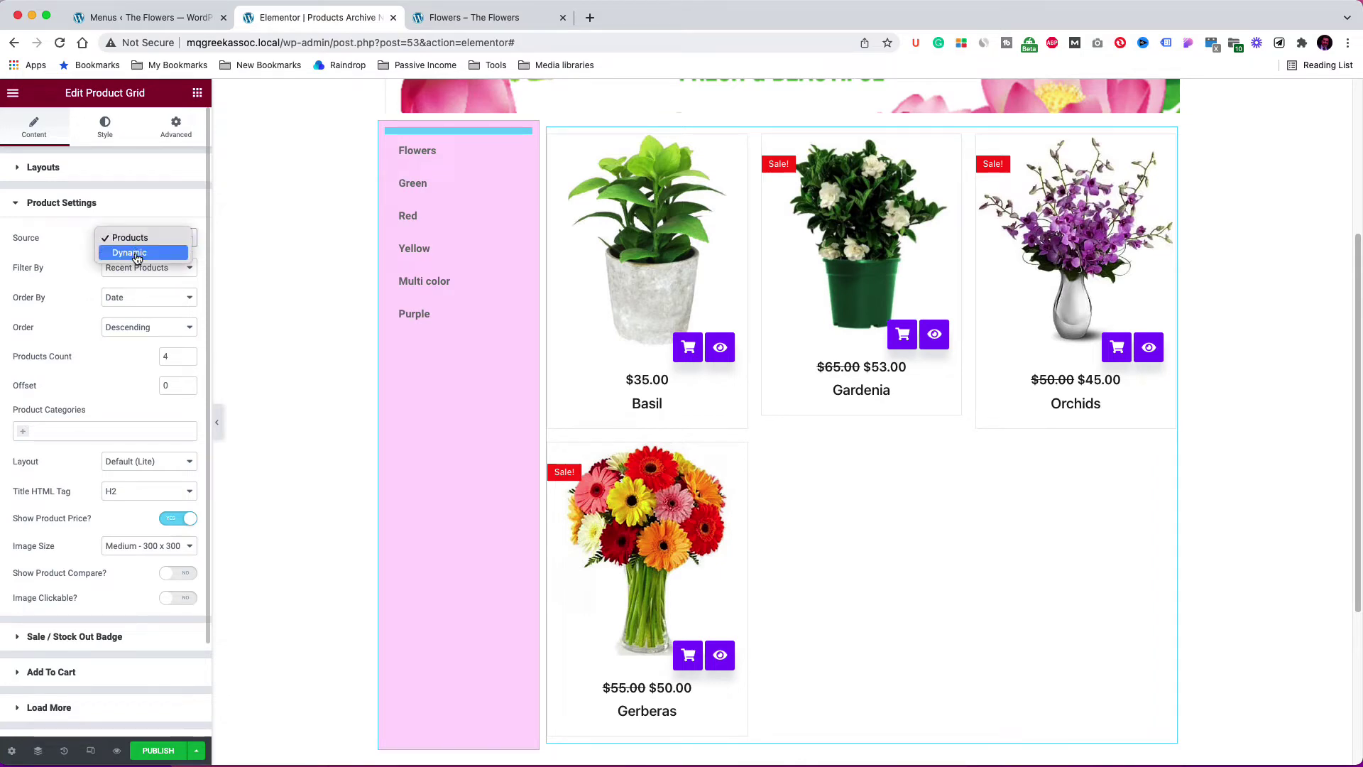
left_click(138, 253)
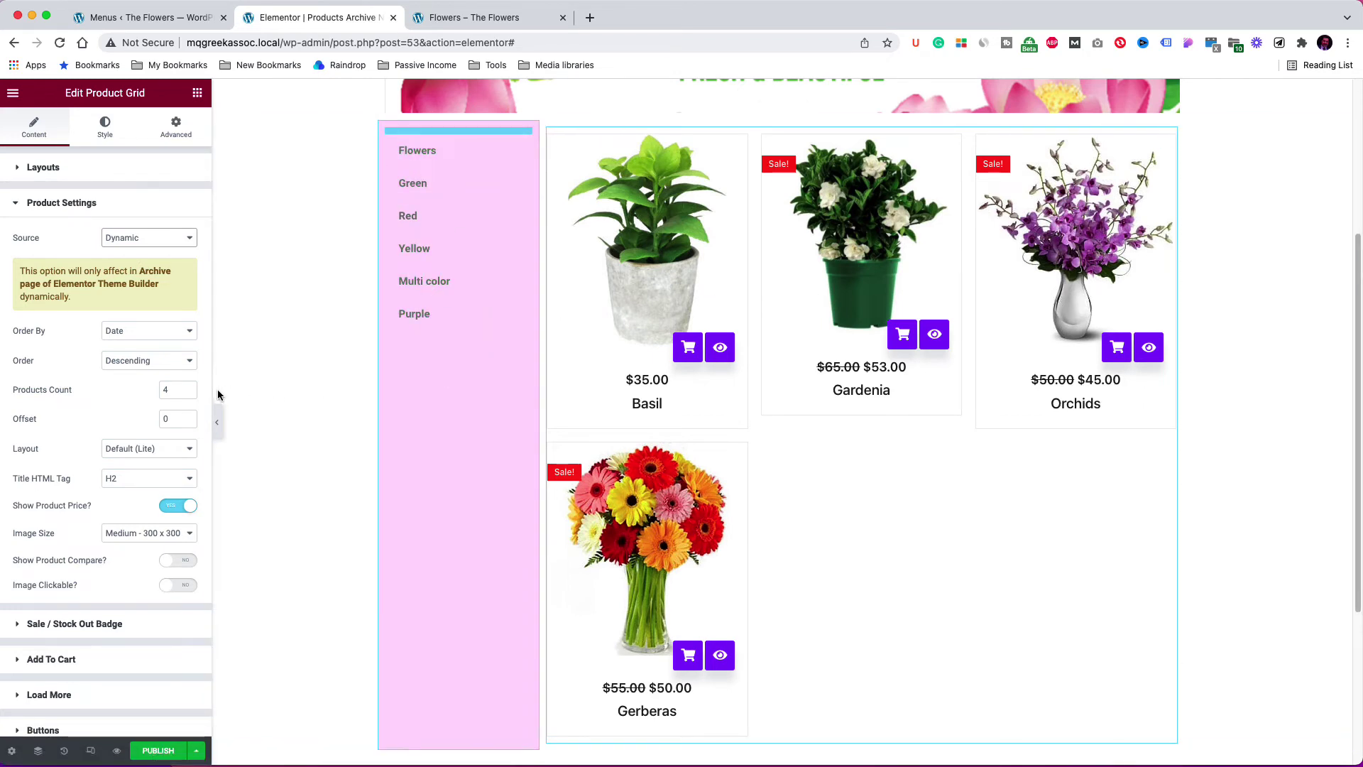
scroll(142, 402, "down", 2)
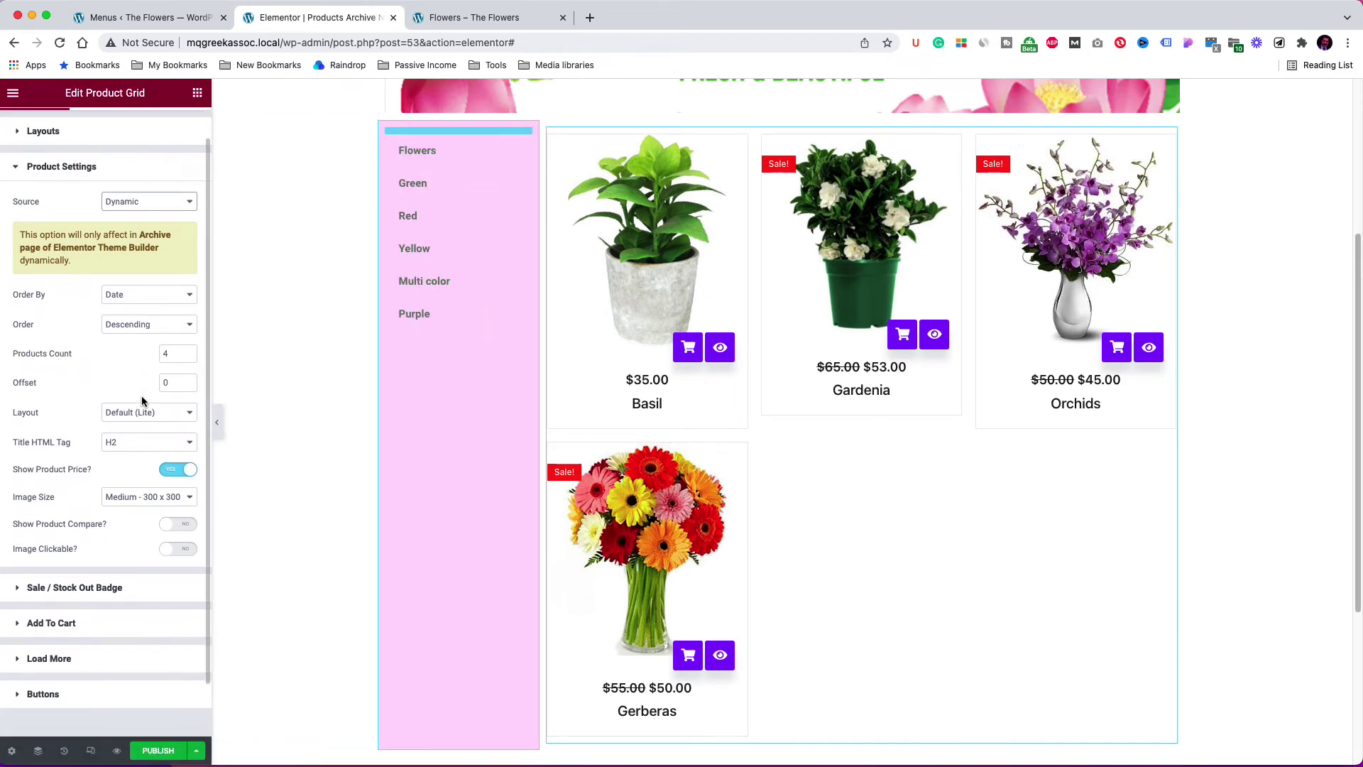
double_click(176, 358)
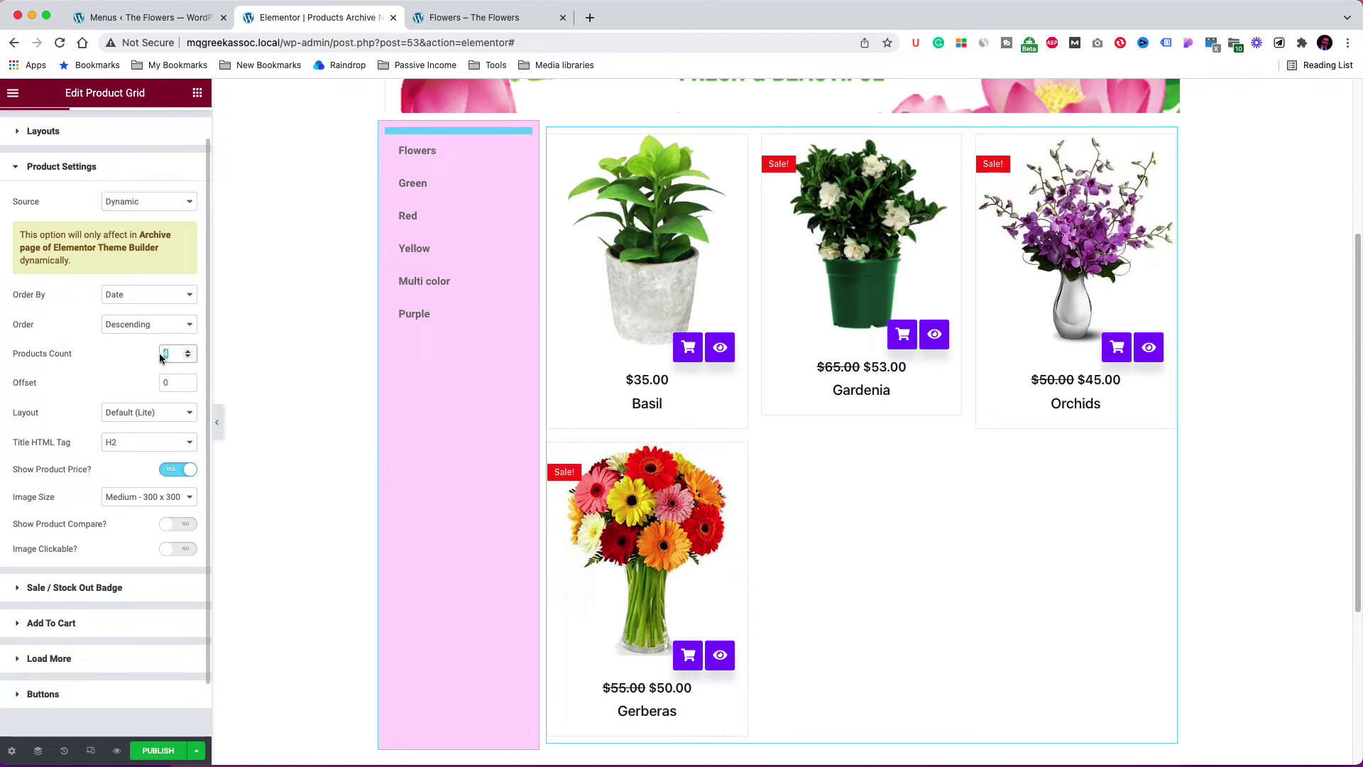
- Turn on Show Load More to add a Load More button beneath the products
scroll(134, 363, "down", 2)
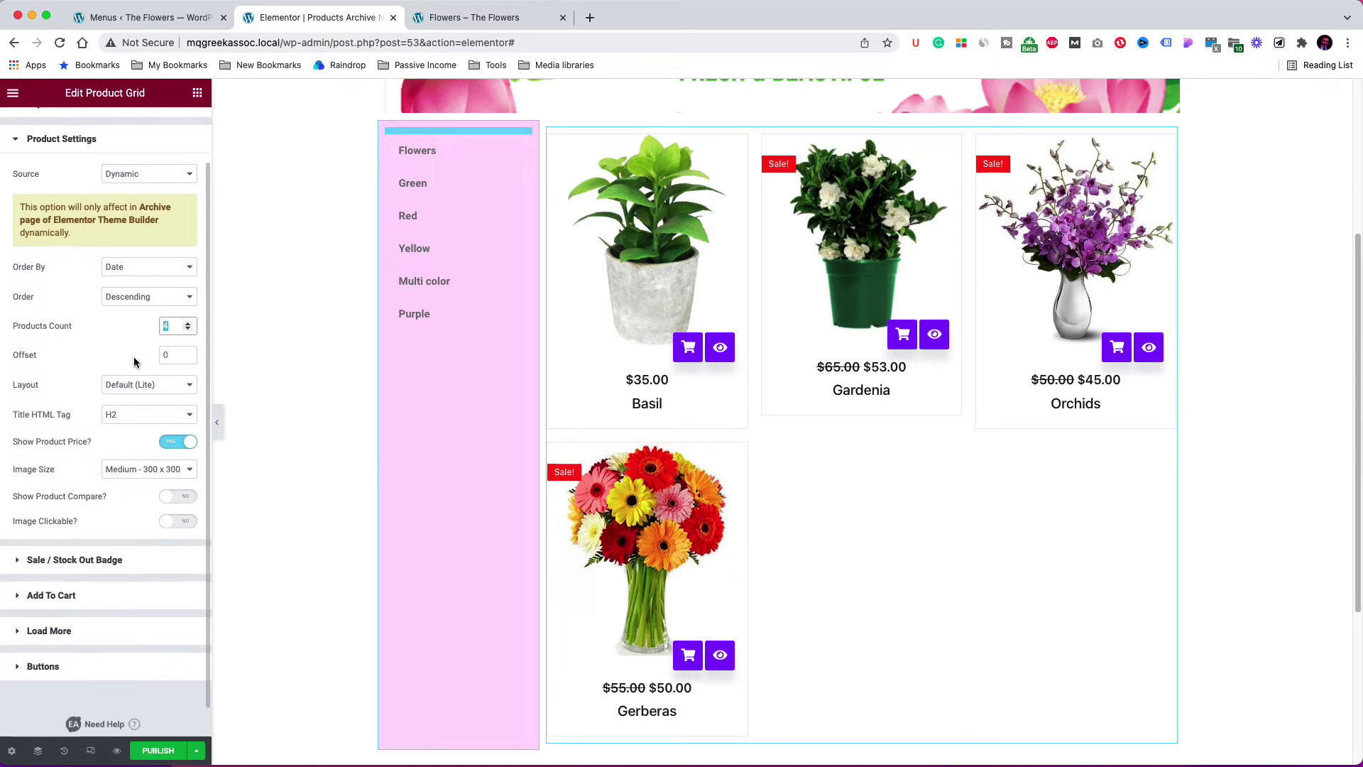
left_click(67, 598)
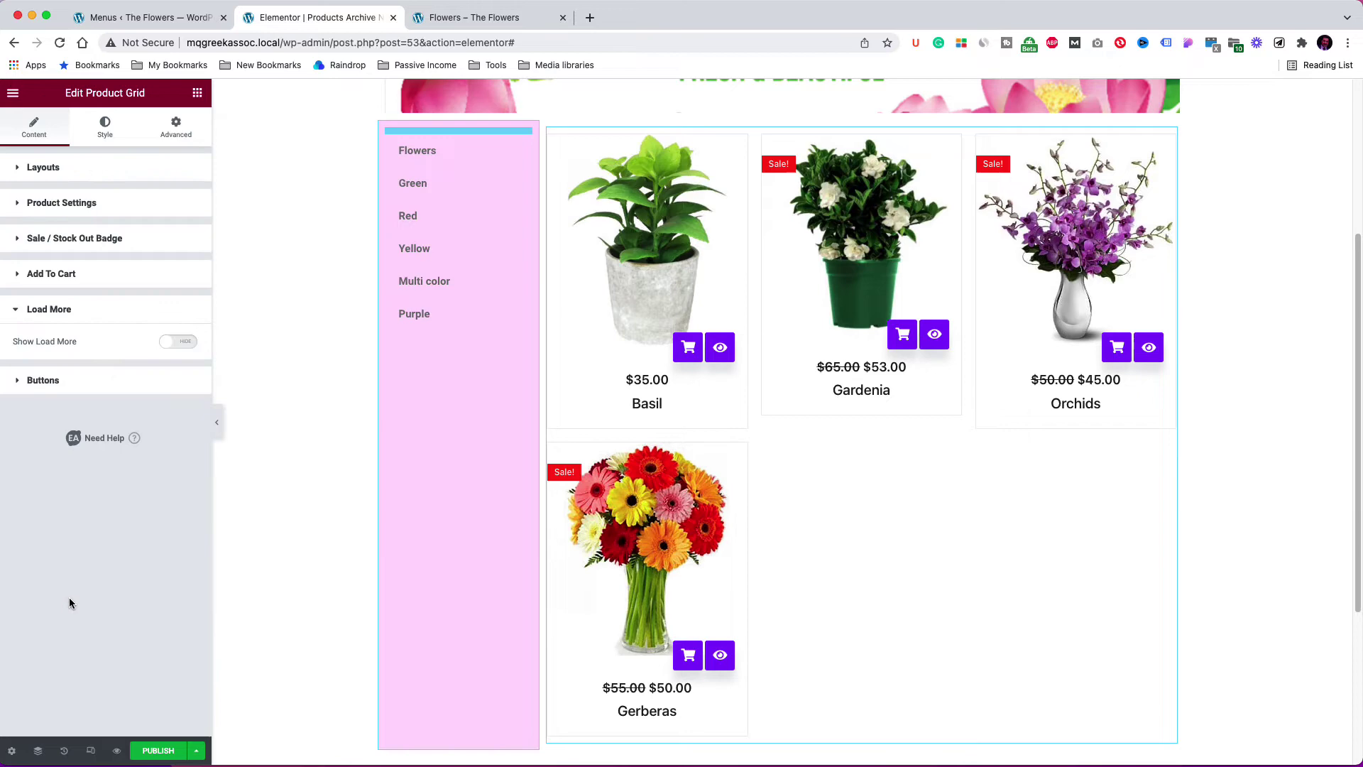
left_click(179, 342)
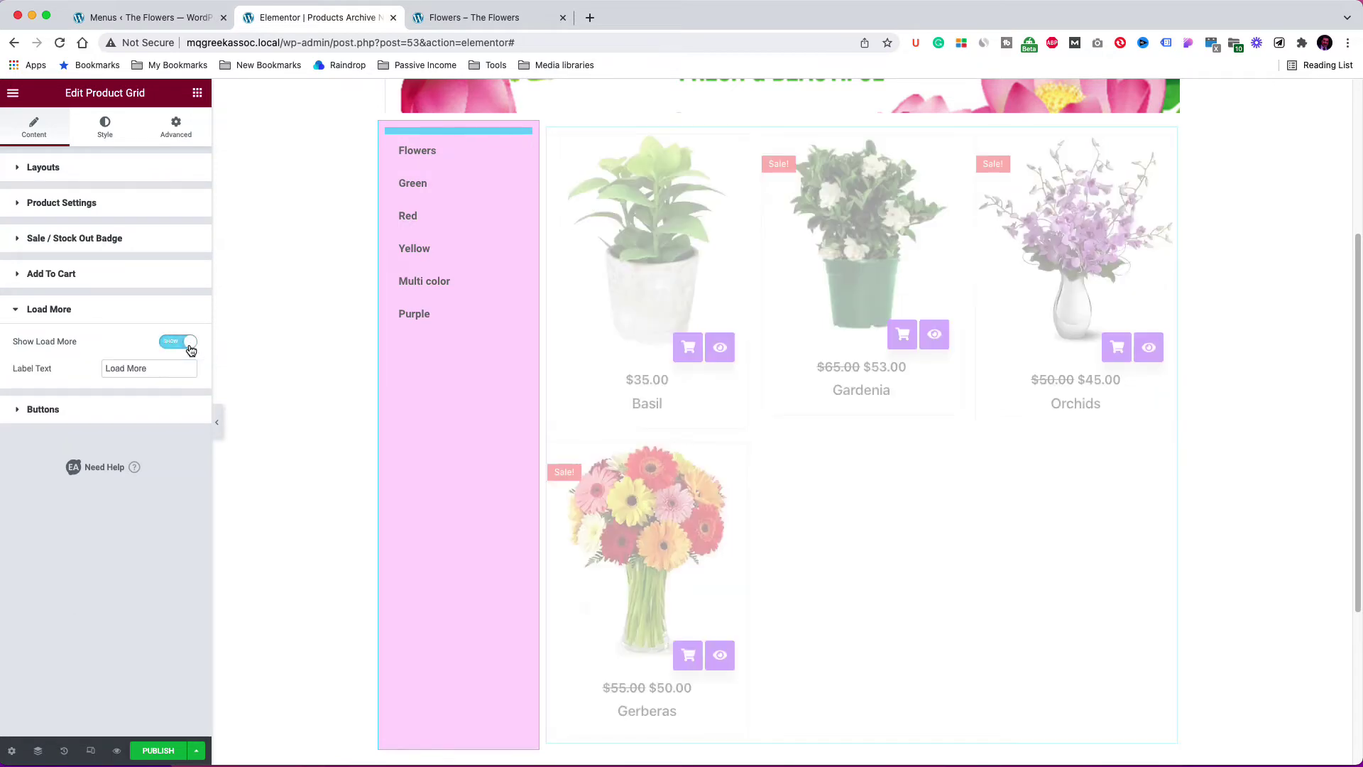
scroll(947, 481, "down", 3)
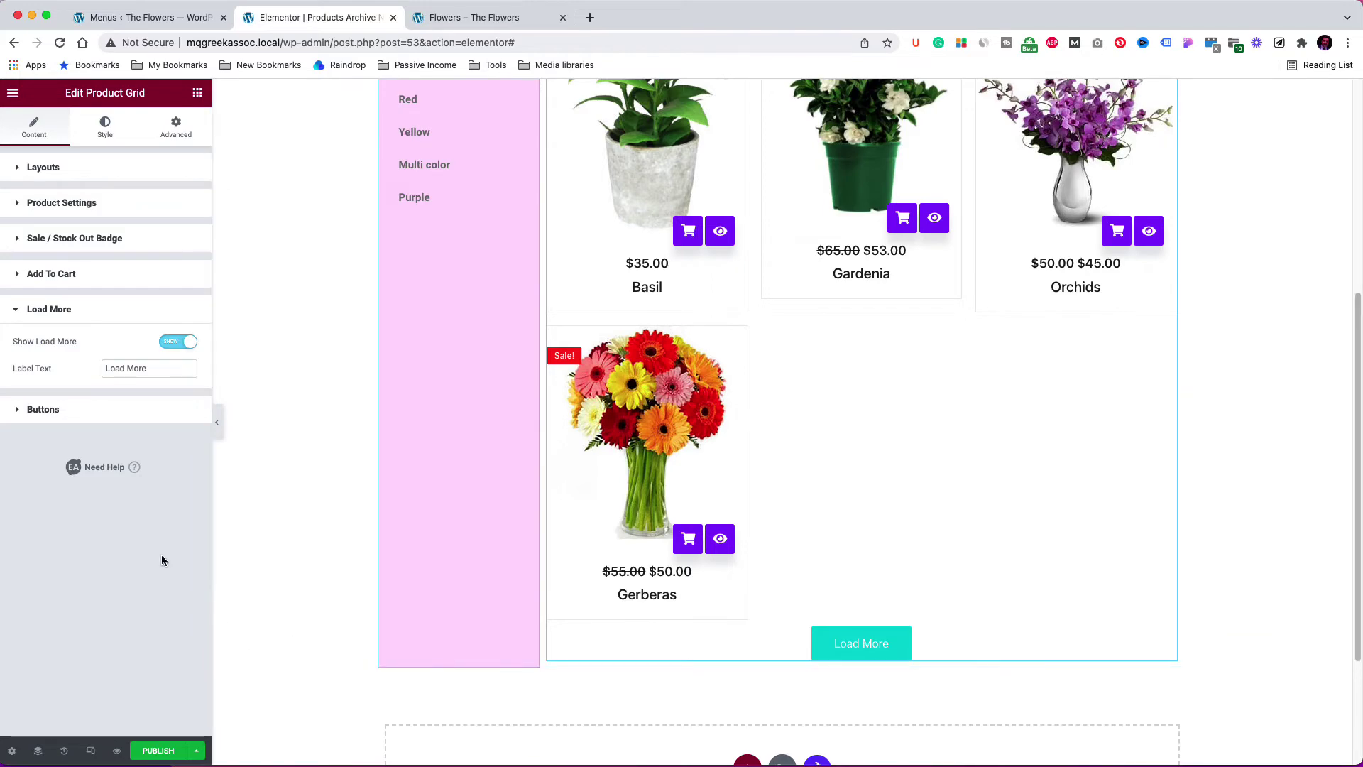
- Start publishing the template and add a Shop Page display condition
left_click(158, 751)
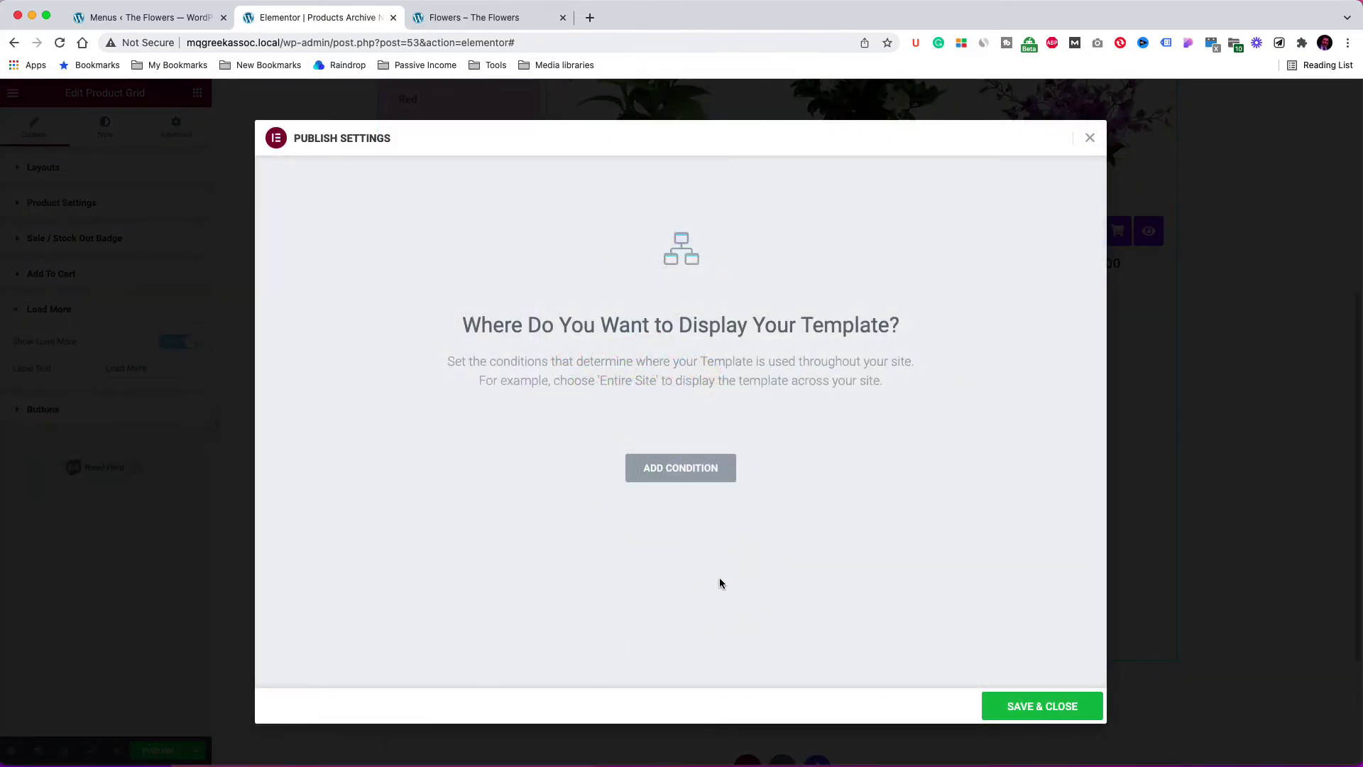
left_click(696, 481)
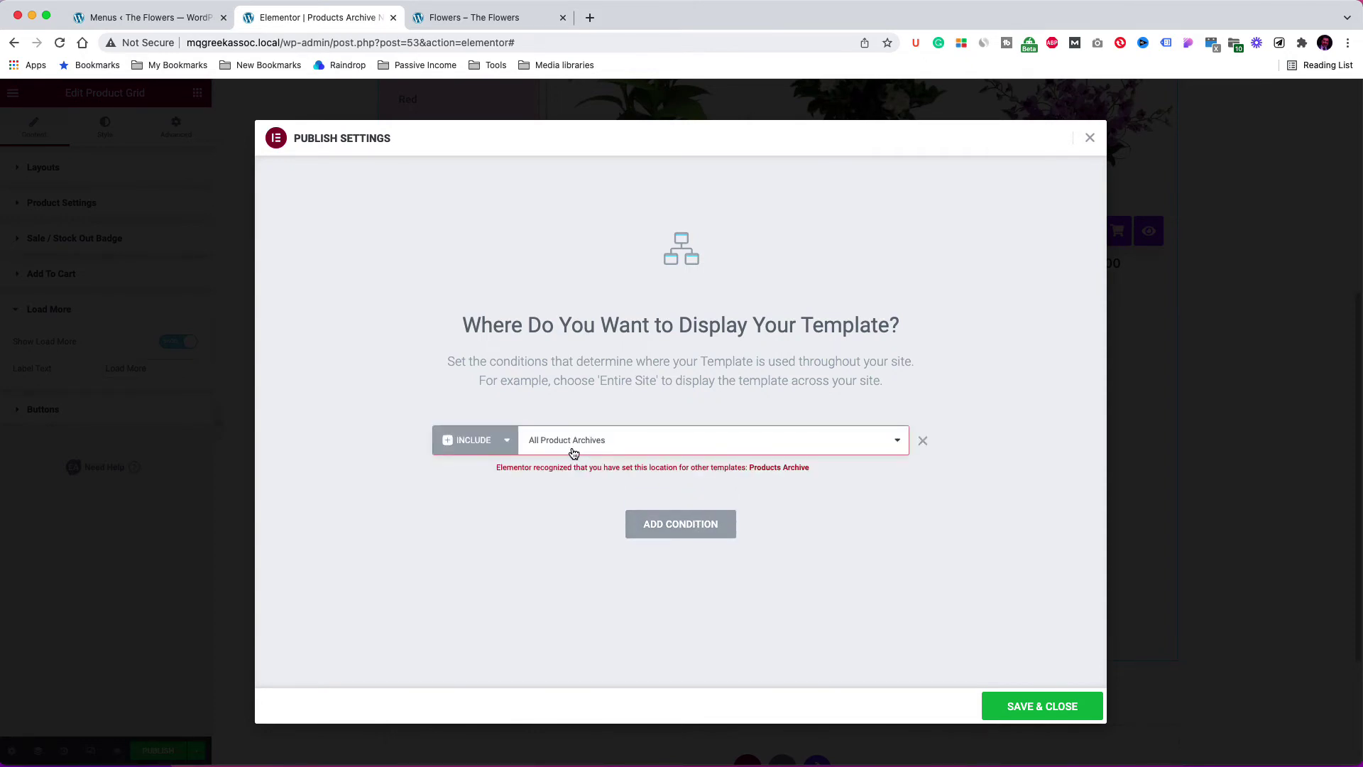
left_click(572, 451)
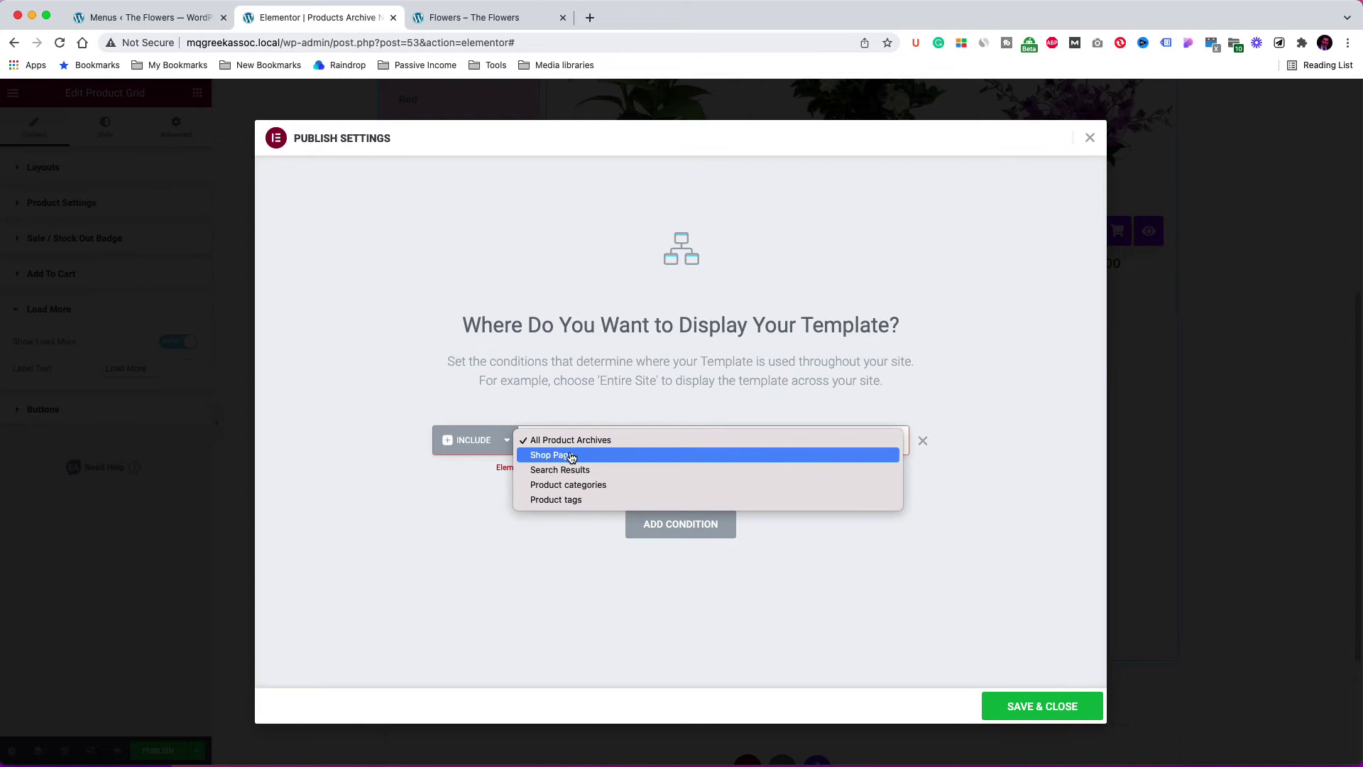
left_click(570, 455)
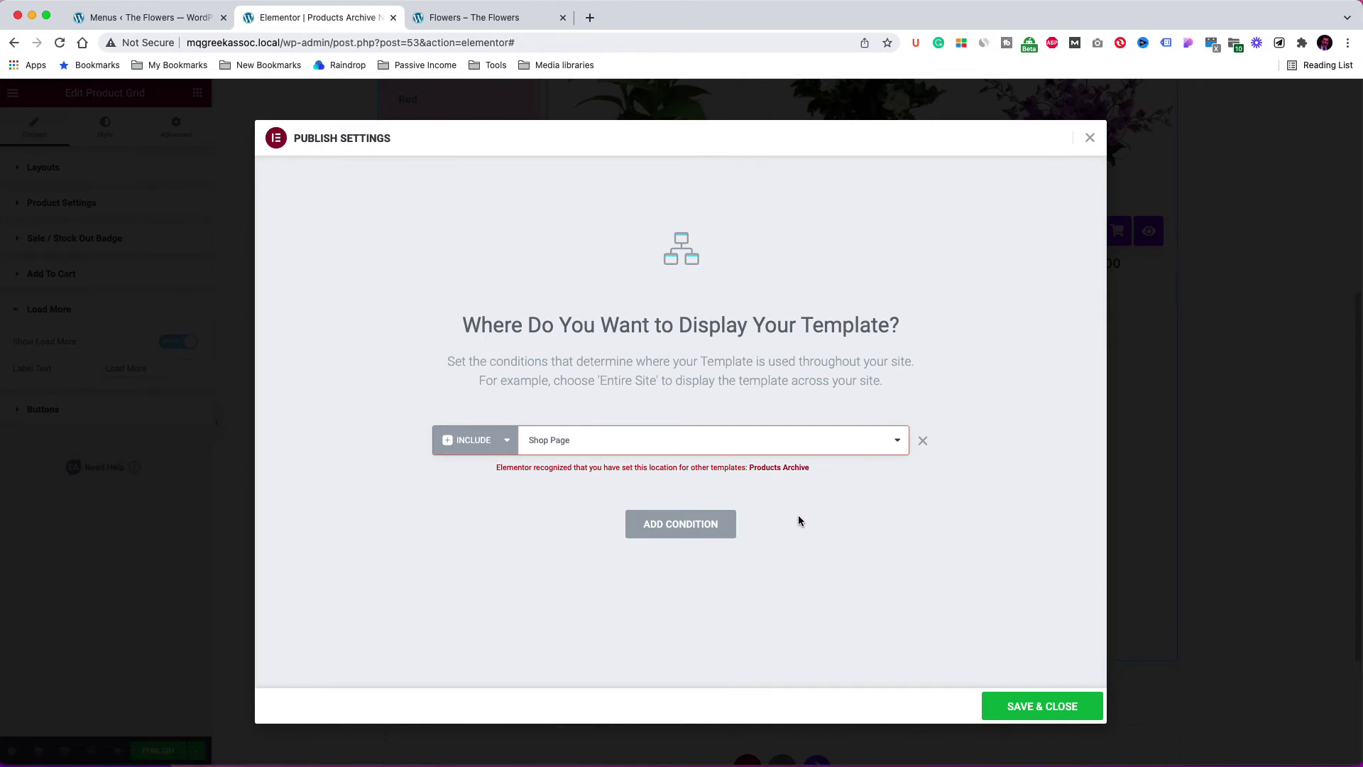
- Remove the Shop Page condition, close without publishing, and return to the Menus tab
left_click(922, 440)
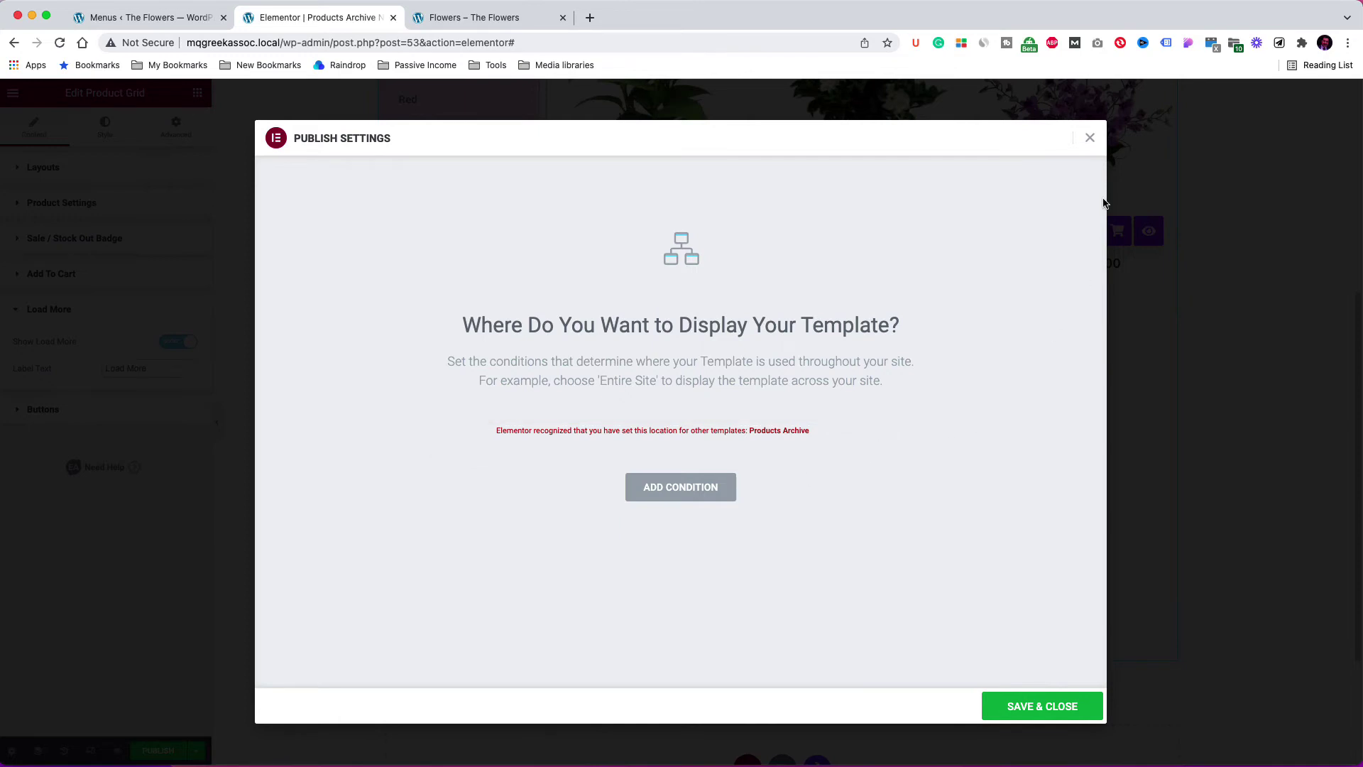
left_click(1090, 138)
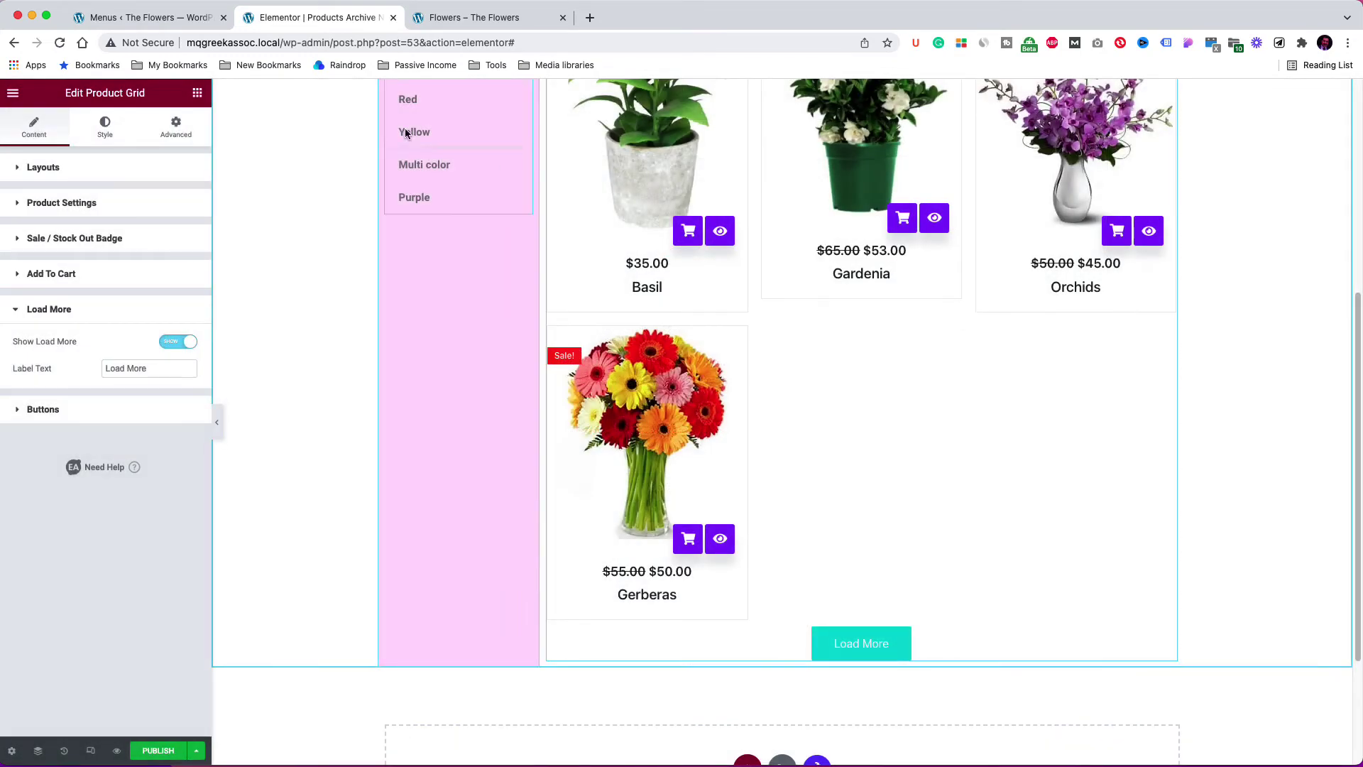
left_click(166, 21)
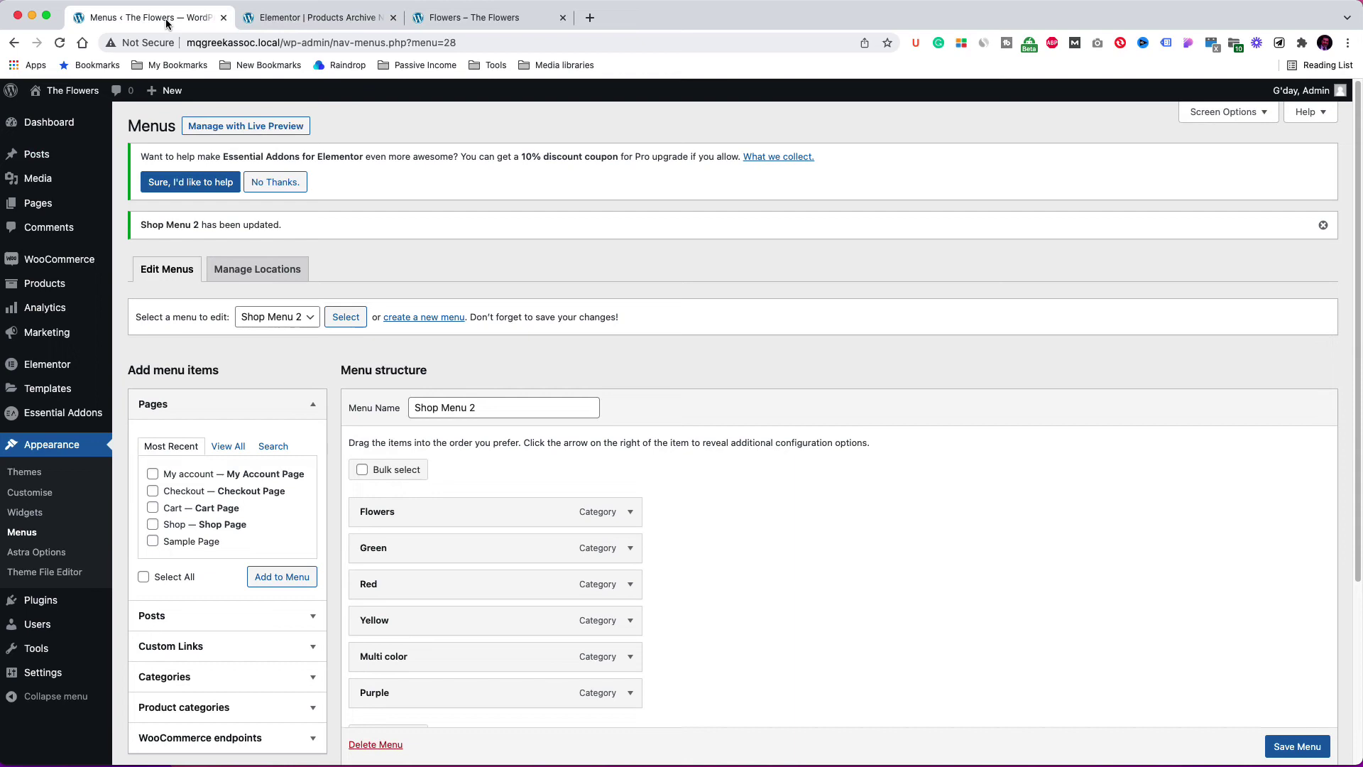
- Trash the published Products Archive template from the Theme Builder's table view
mouse_move(58, 392)
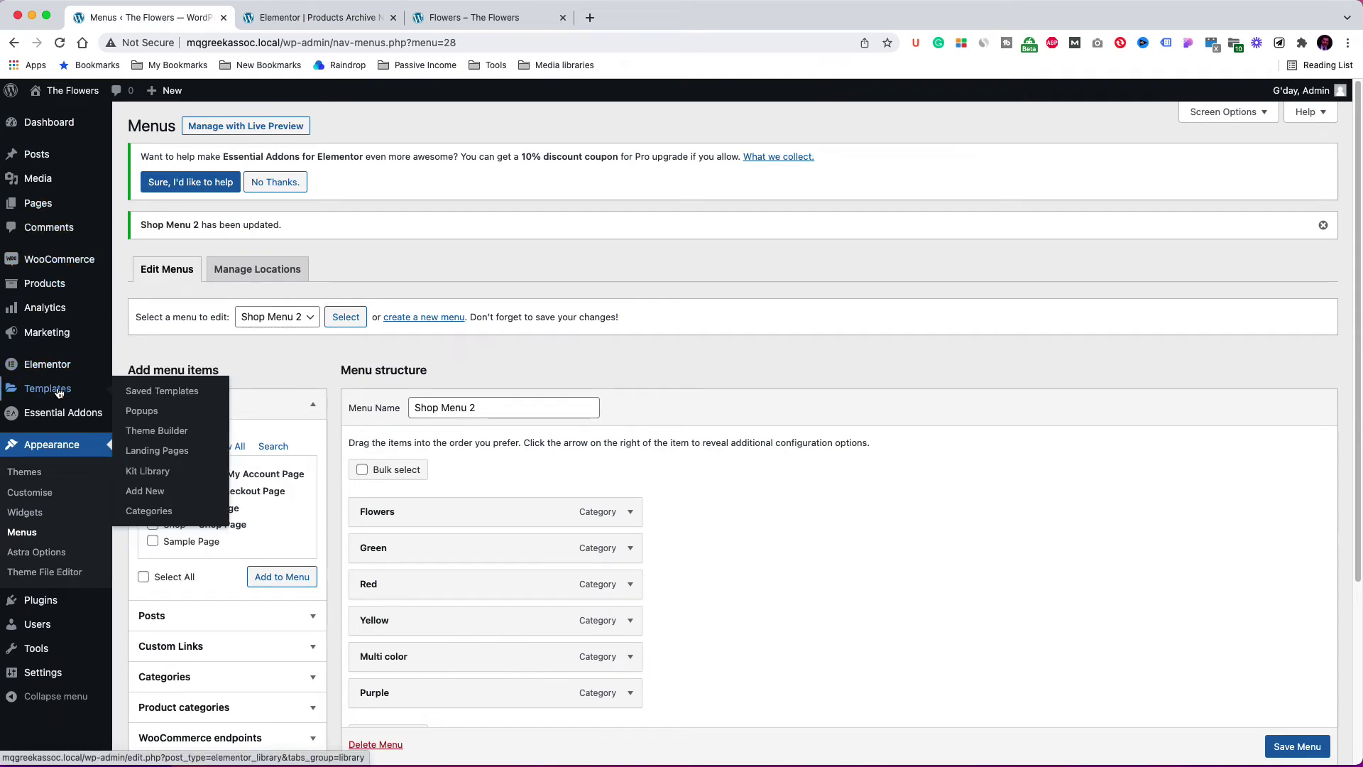
left_click(165, 431)
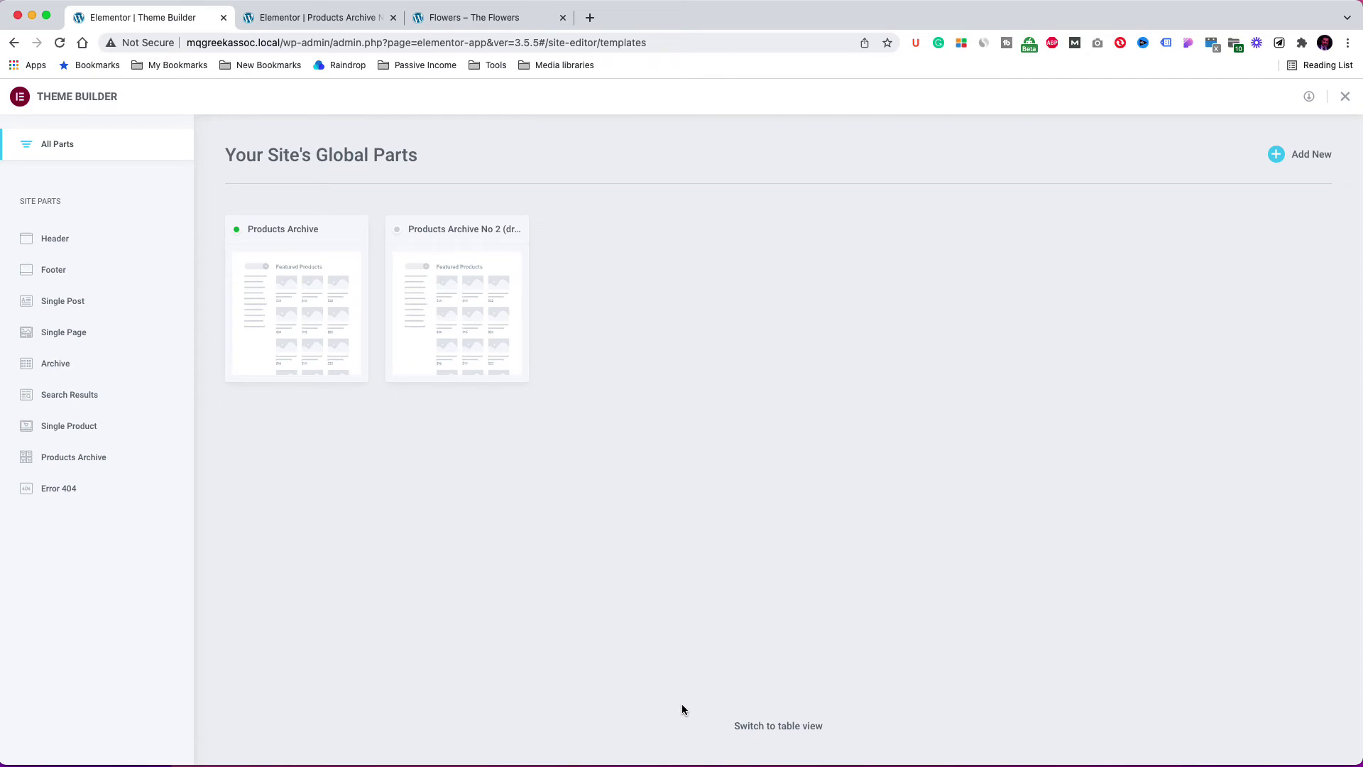
left_click(772, 727)
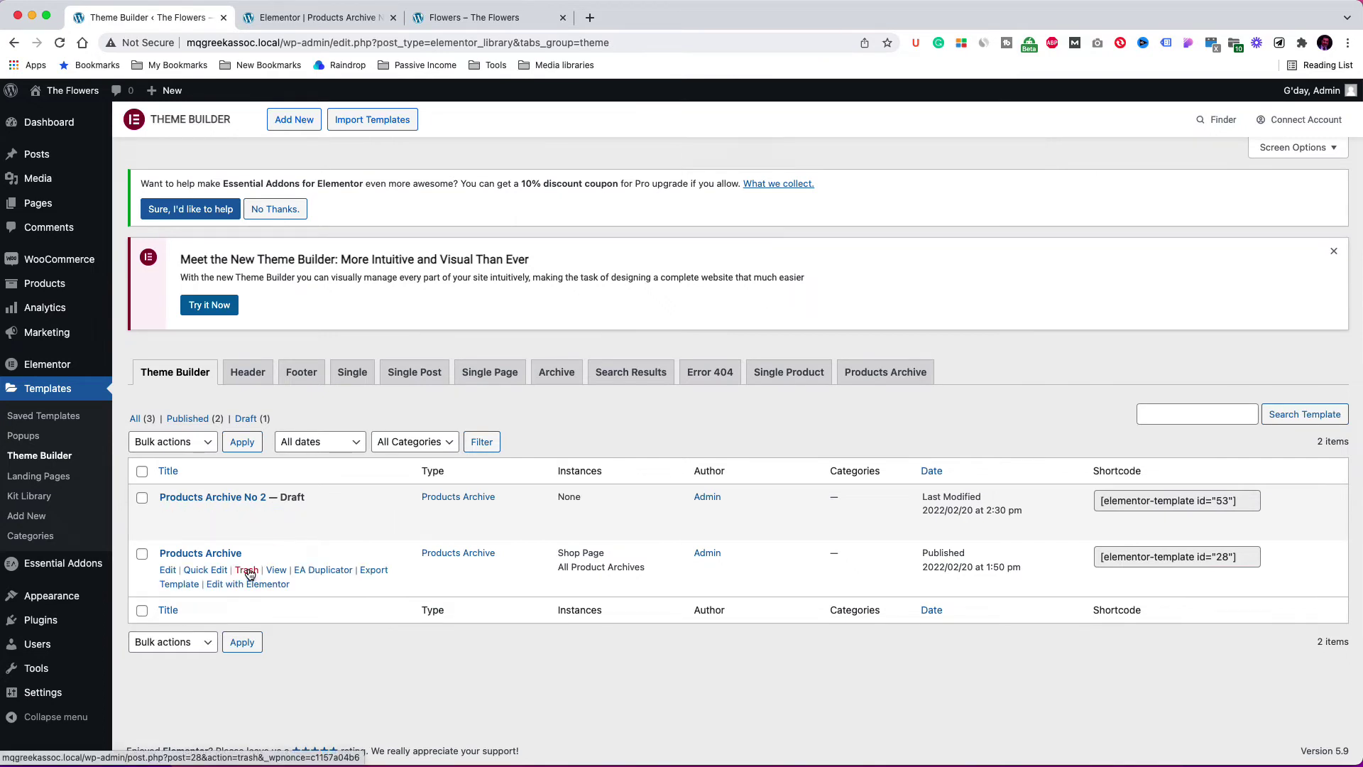
left_click(247, 570)
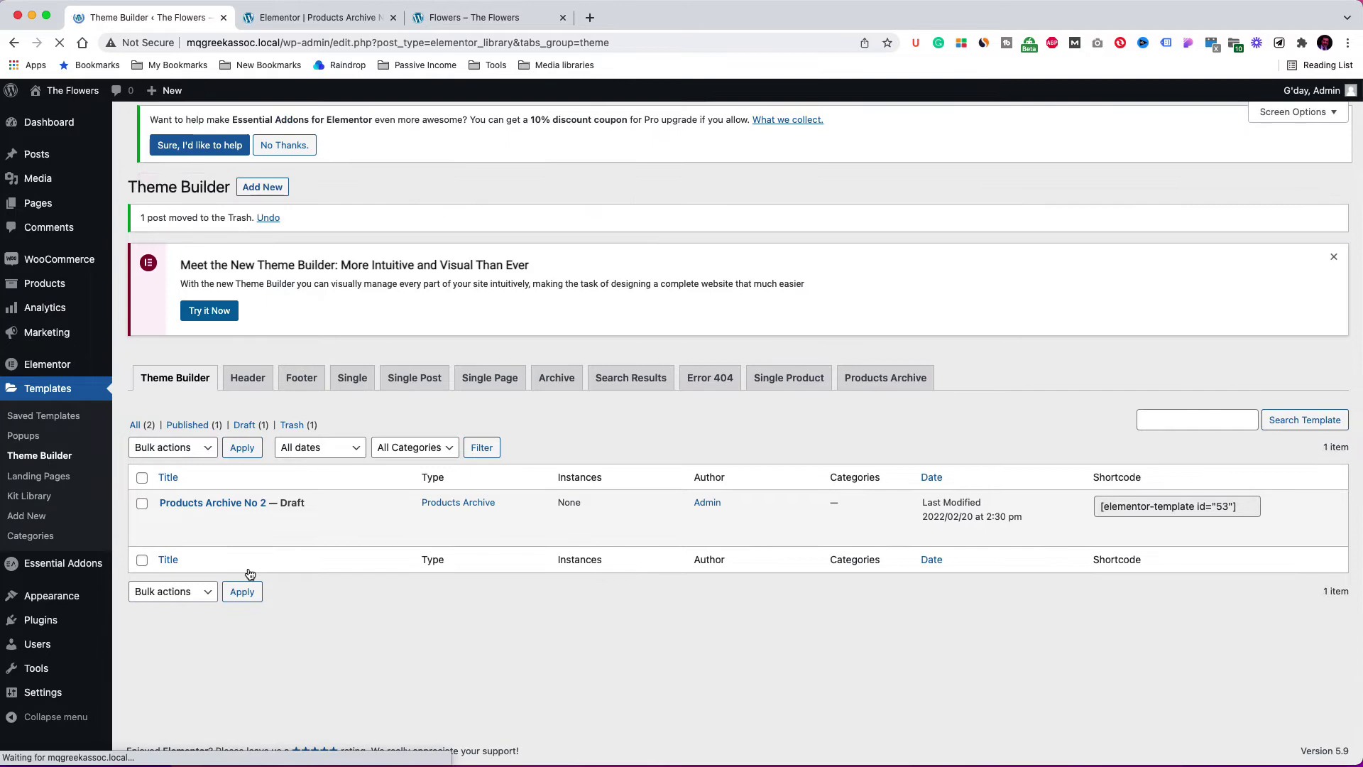
- Publish Products Archive No 2 with Shop Page and All Product Archives display conditions
left_click(339, 20)
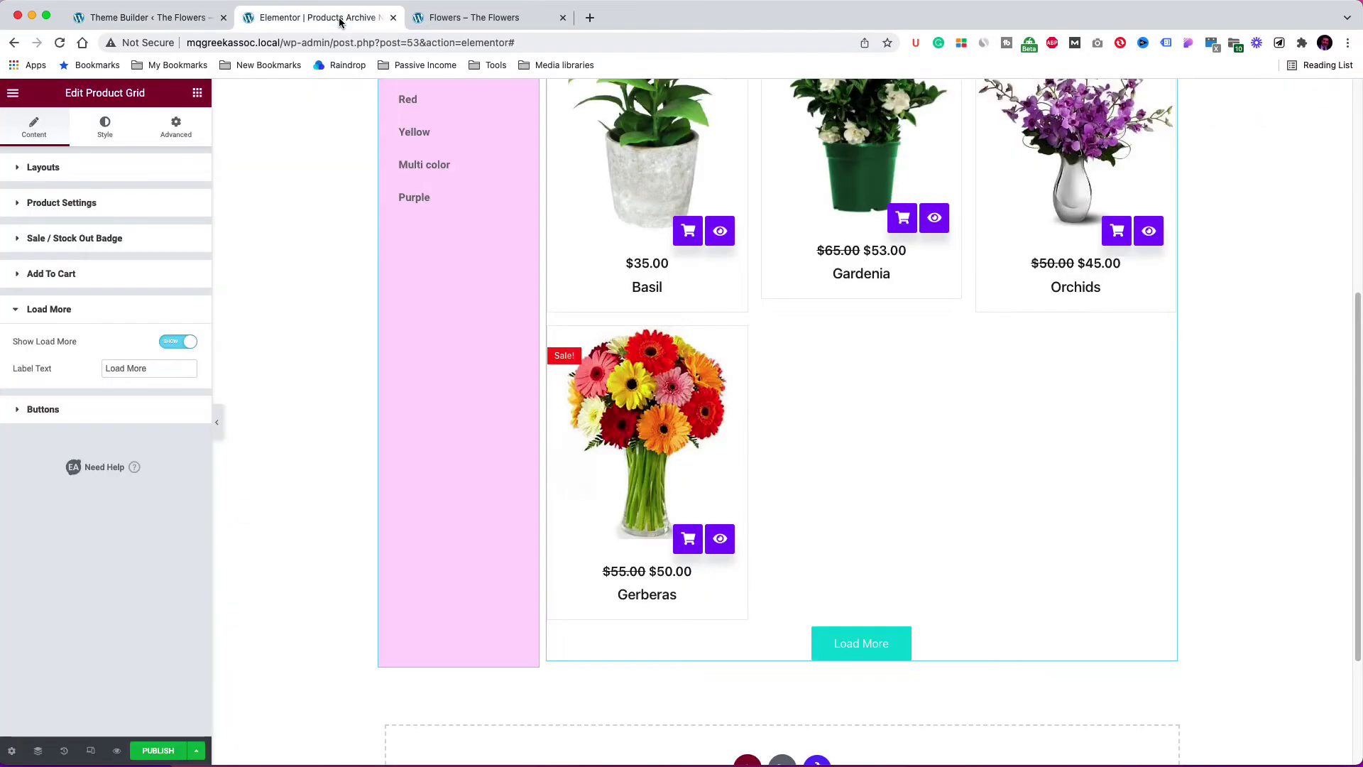
left_click(157, 751)
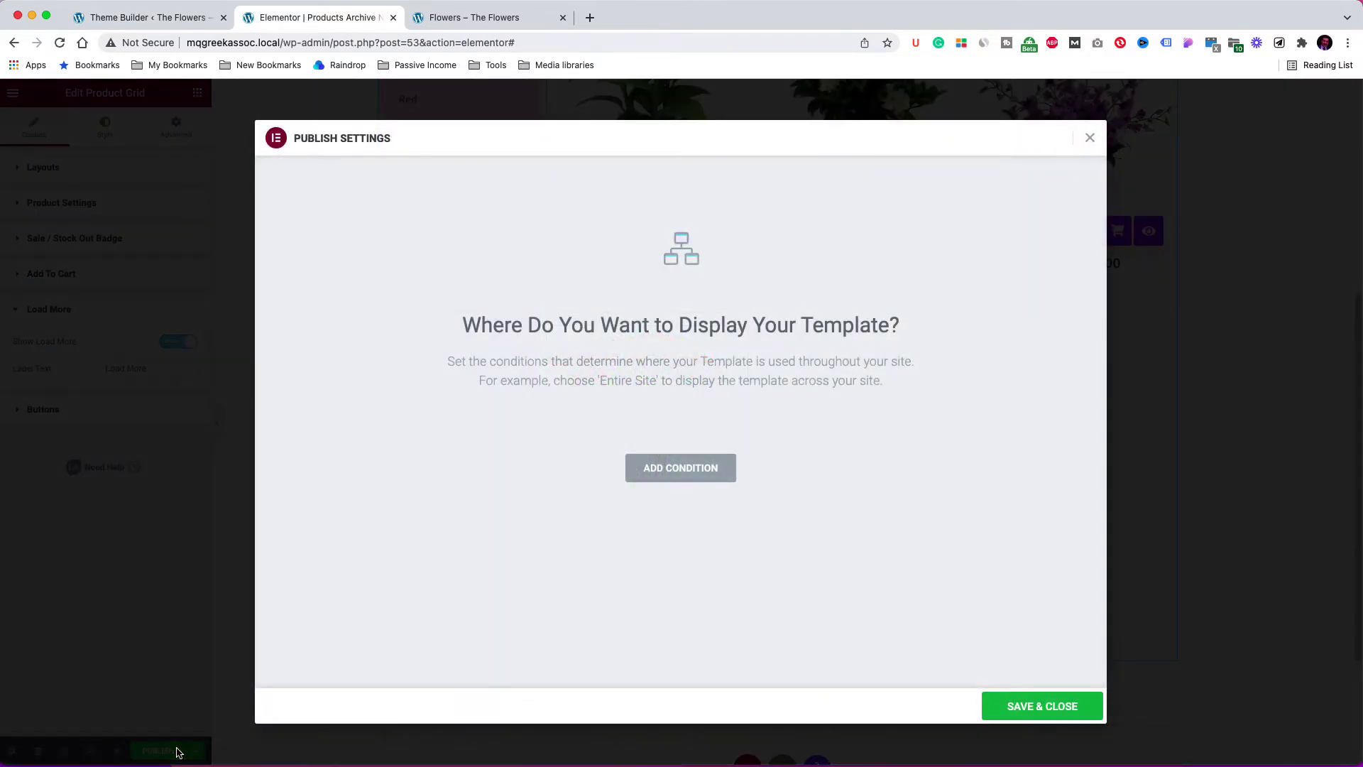
left_click(680, 474)
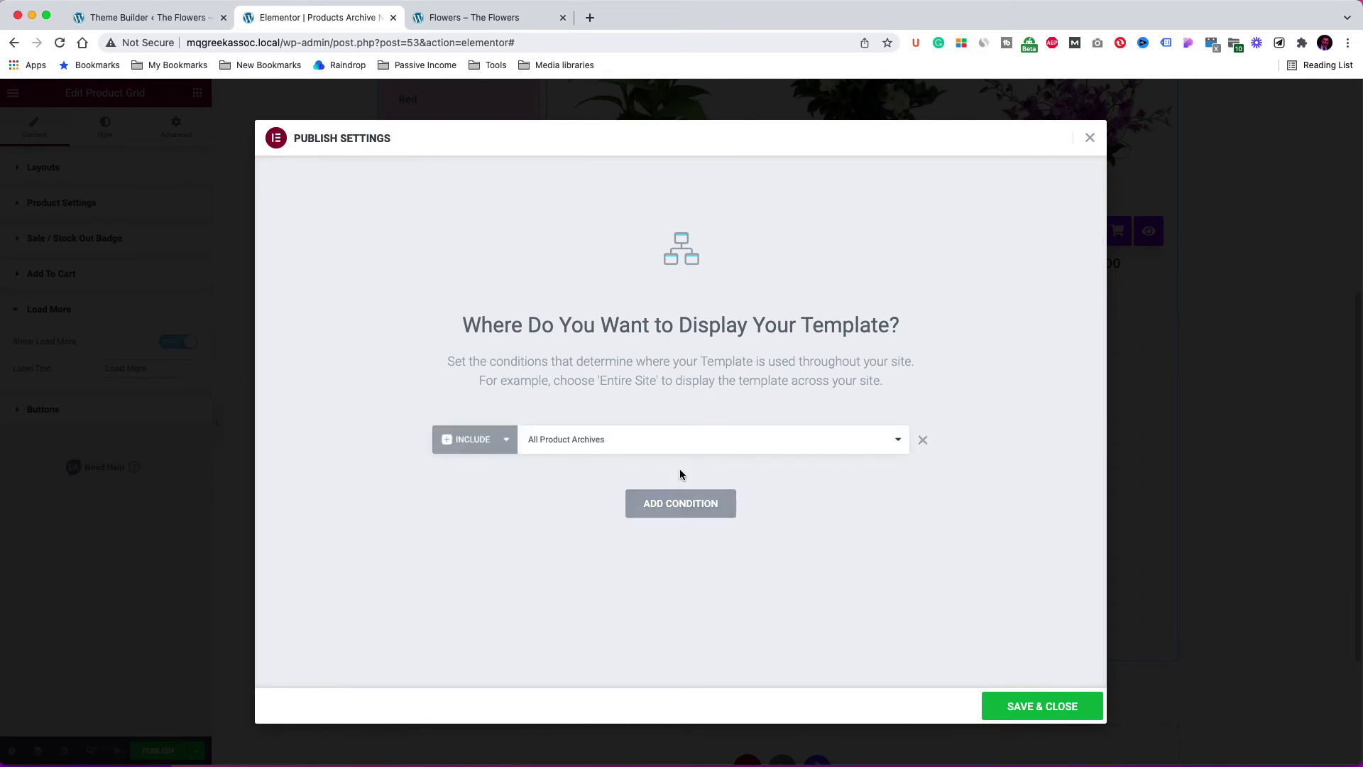
left_click(580, 446)
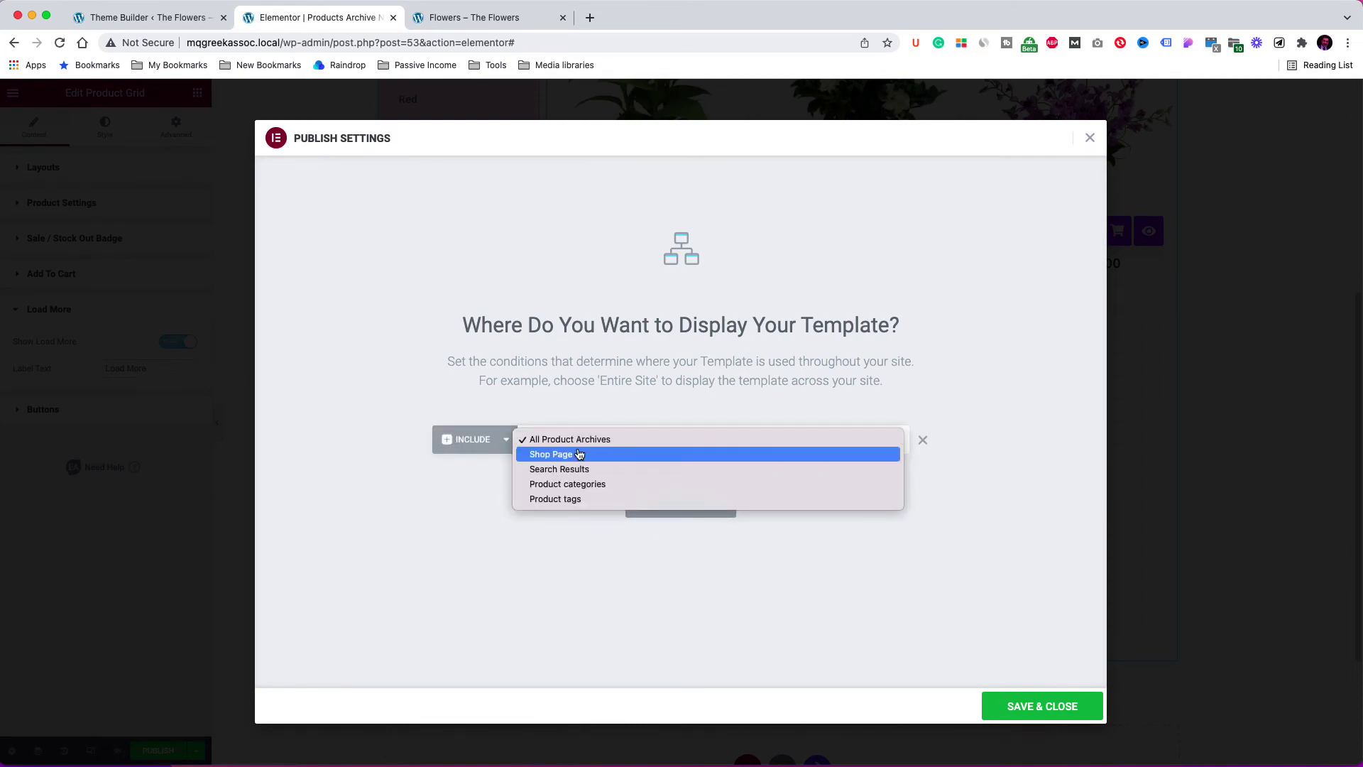
left_click(580, 454)
left_click(686, 509)
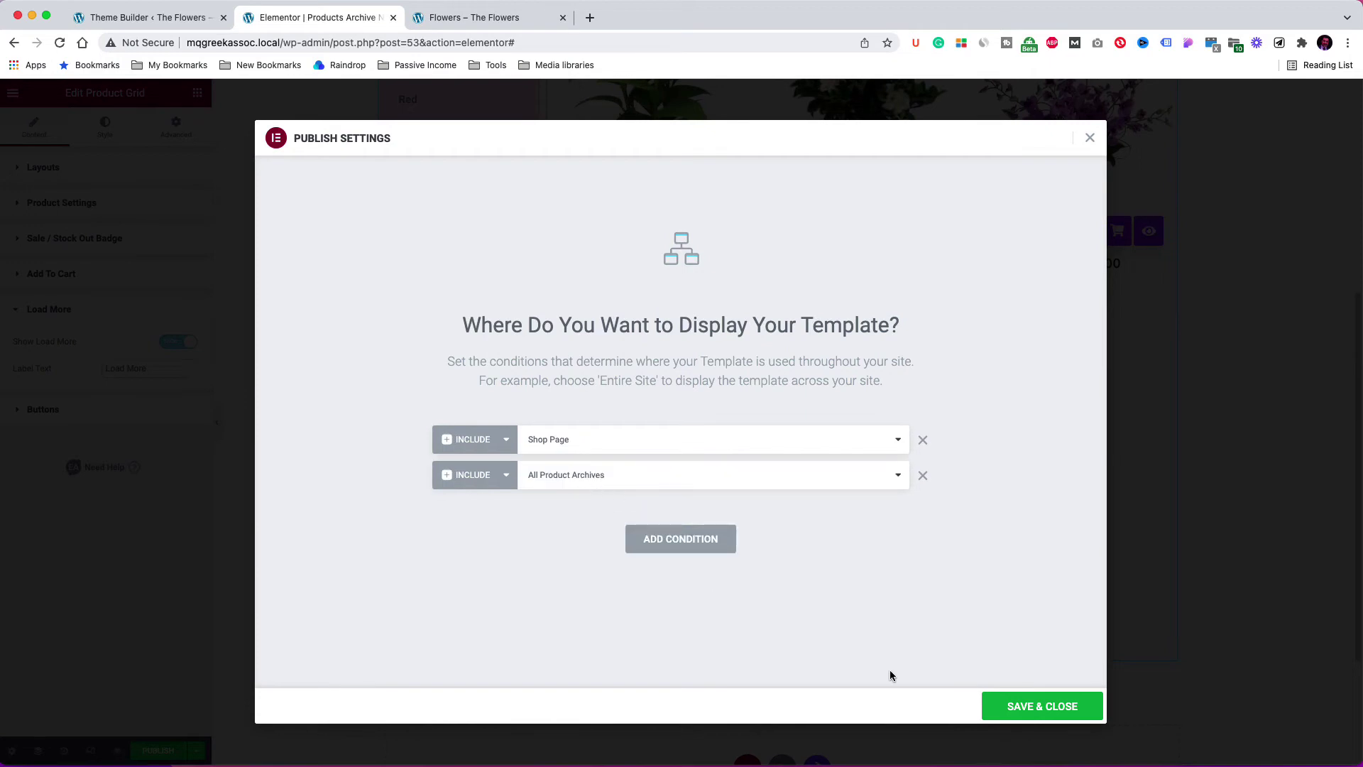
left_click(1062, 719)
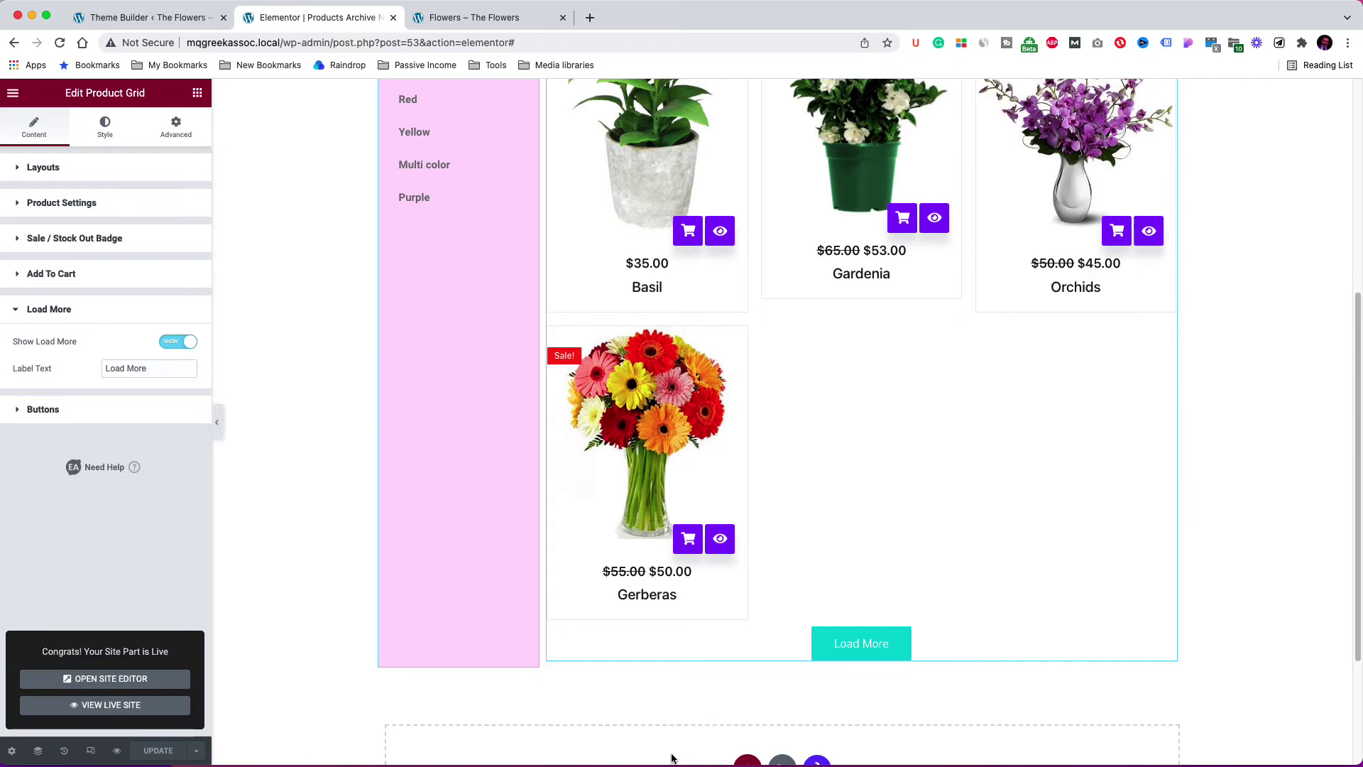
- View the live Shop page's lotus banner, pink category menu and product grid, then return to Elementor
left_click(474, 19)
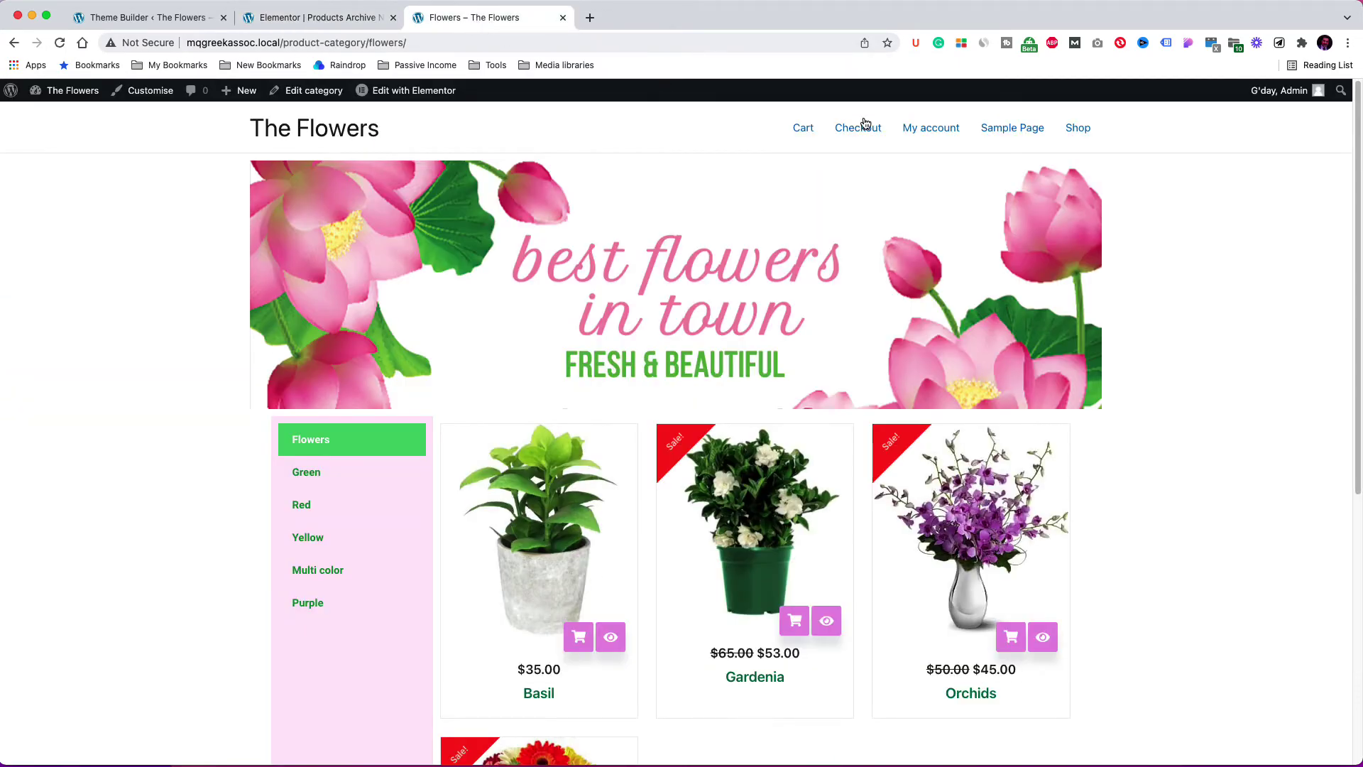
left_click(1080, 130)
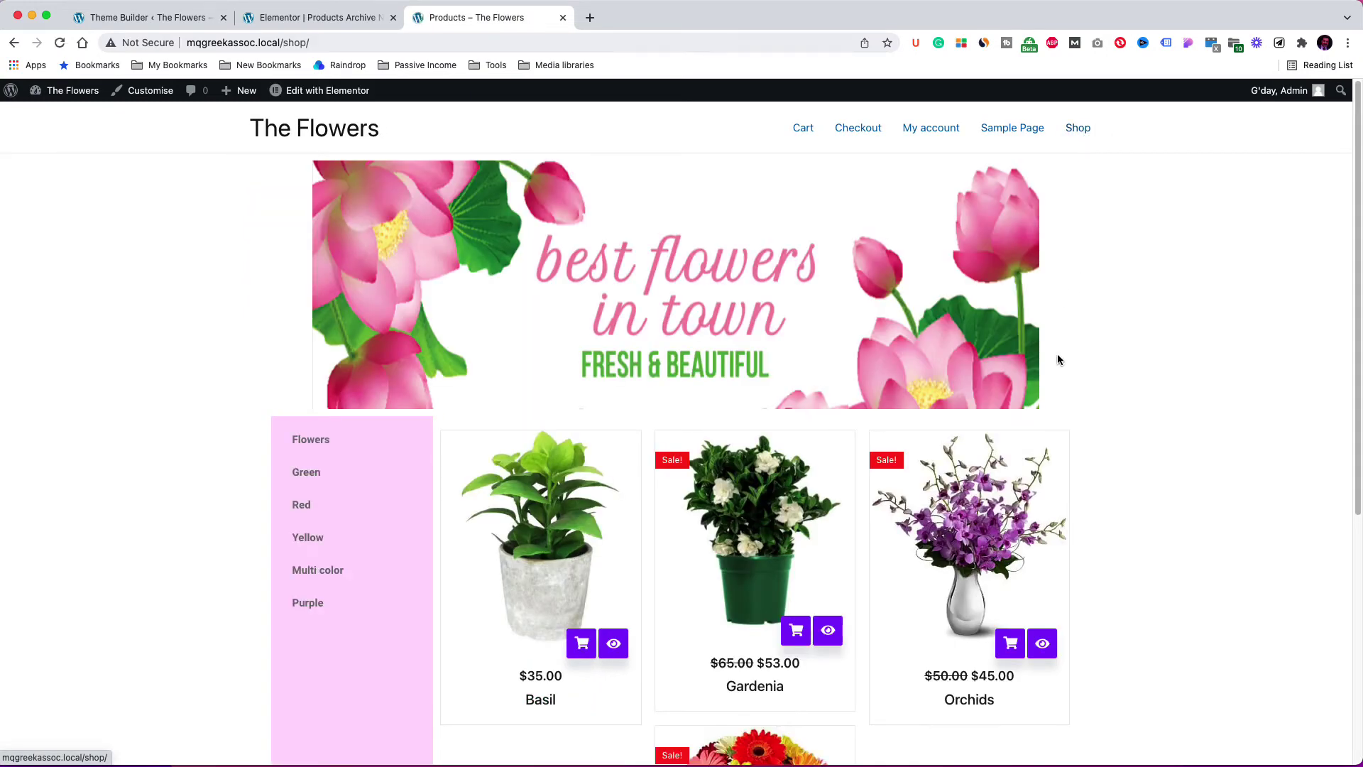
scroll(1058, 360, "down", 2)
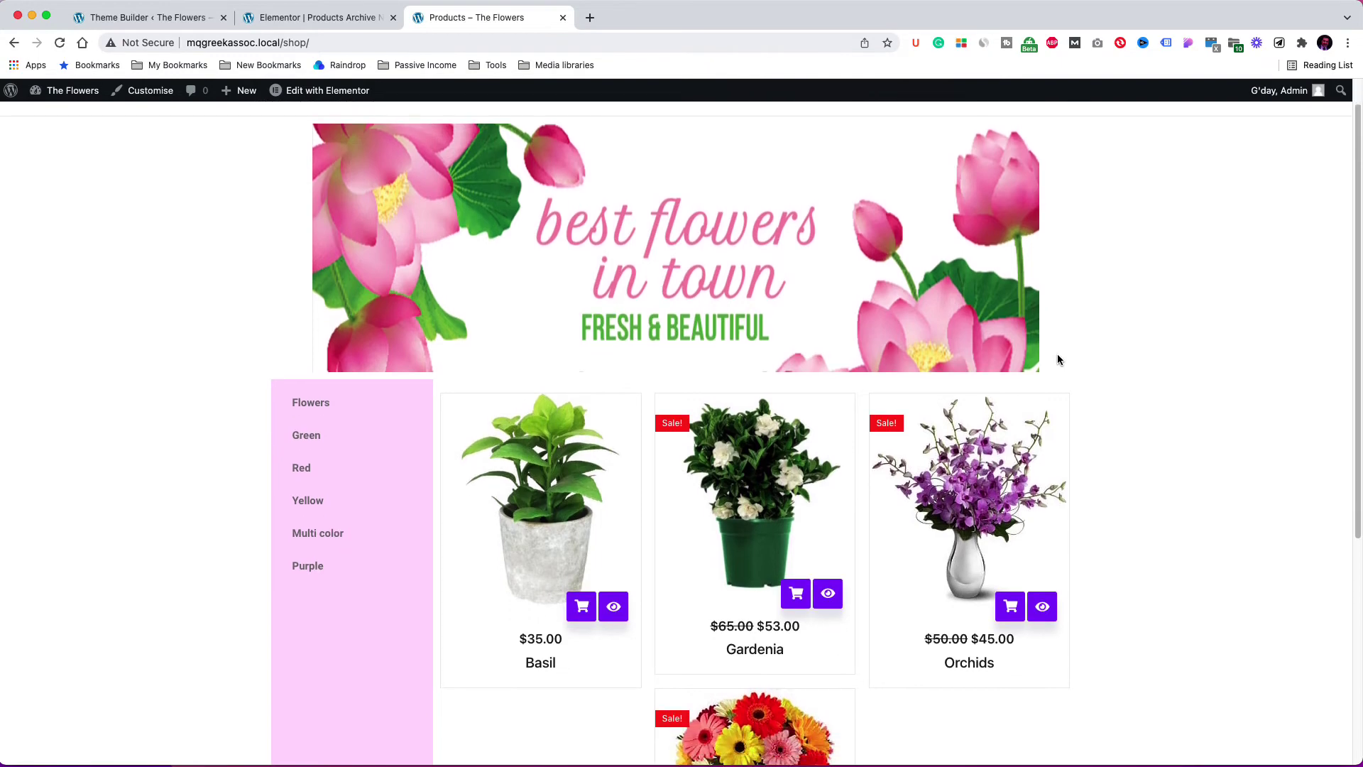
scroll(1057, 360, "down", 5)
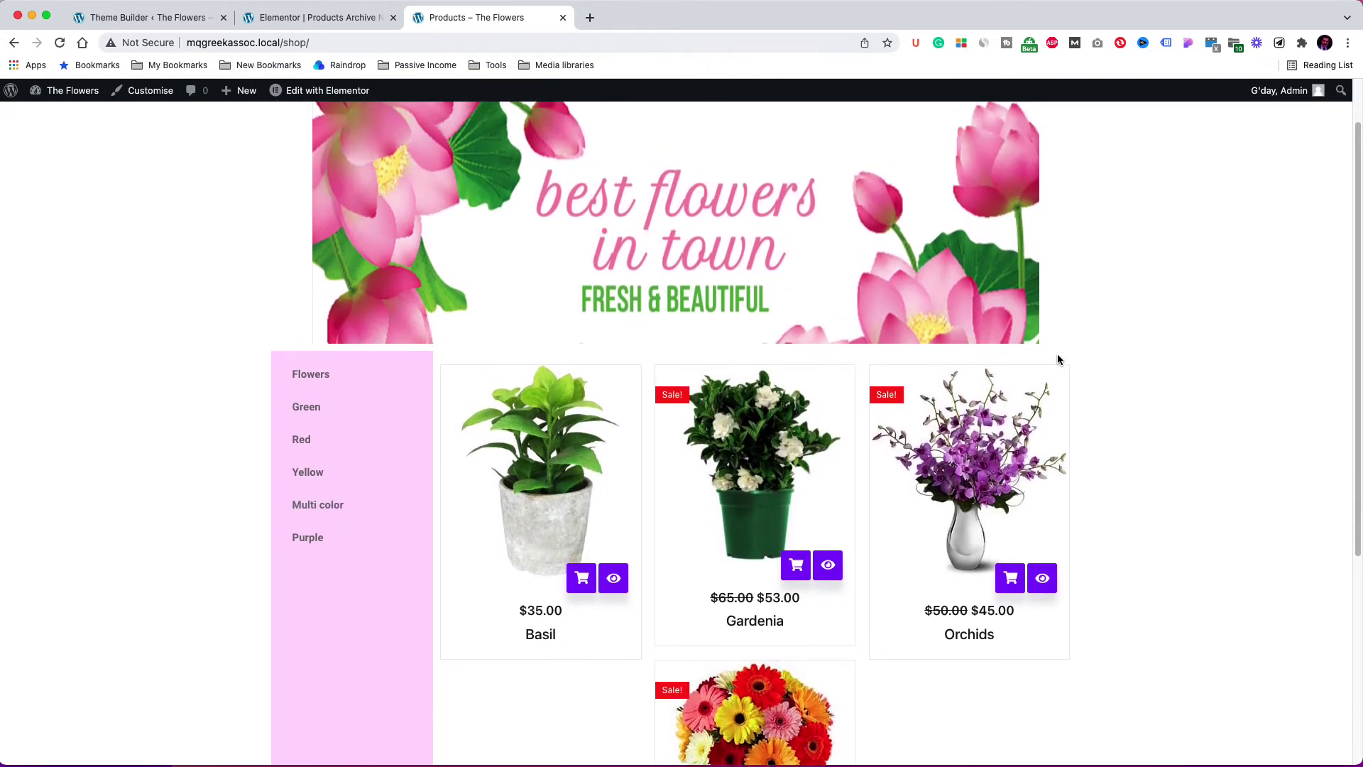
scroll(1057, 360, "up", 6)
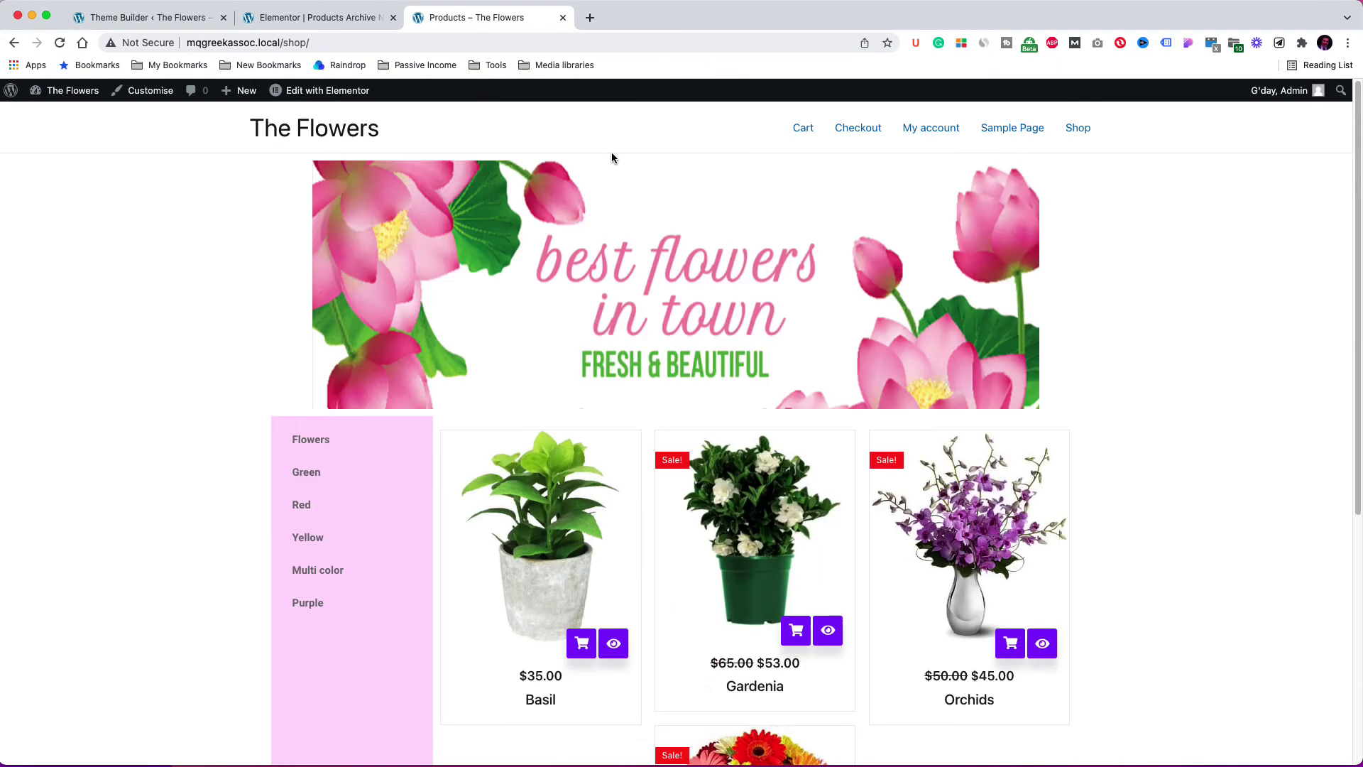
left_click(321, 17)
- Reload the Elementor editor and select the category Nav Menu widget
left_click(435, 189)
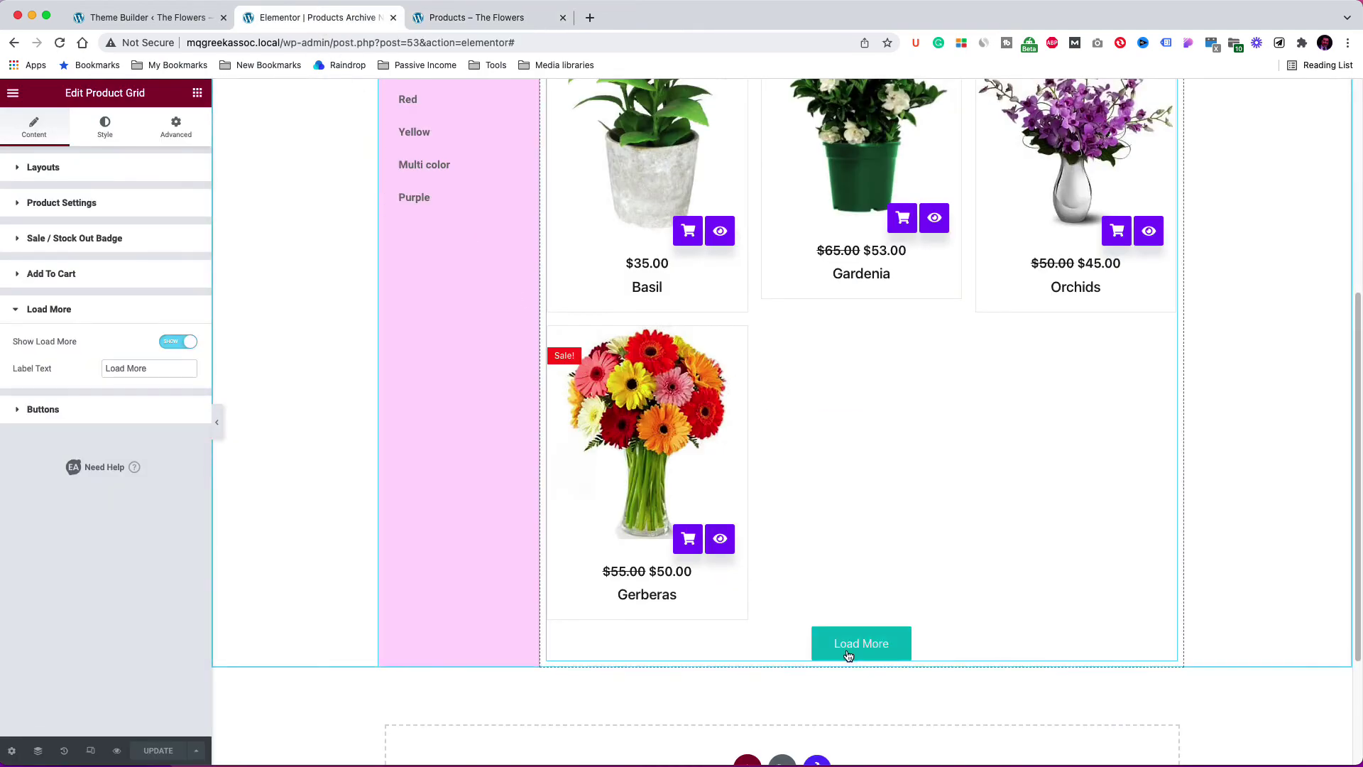
scroll(310, 195, "up", 5)
left_click(551, 42)
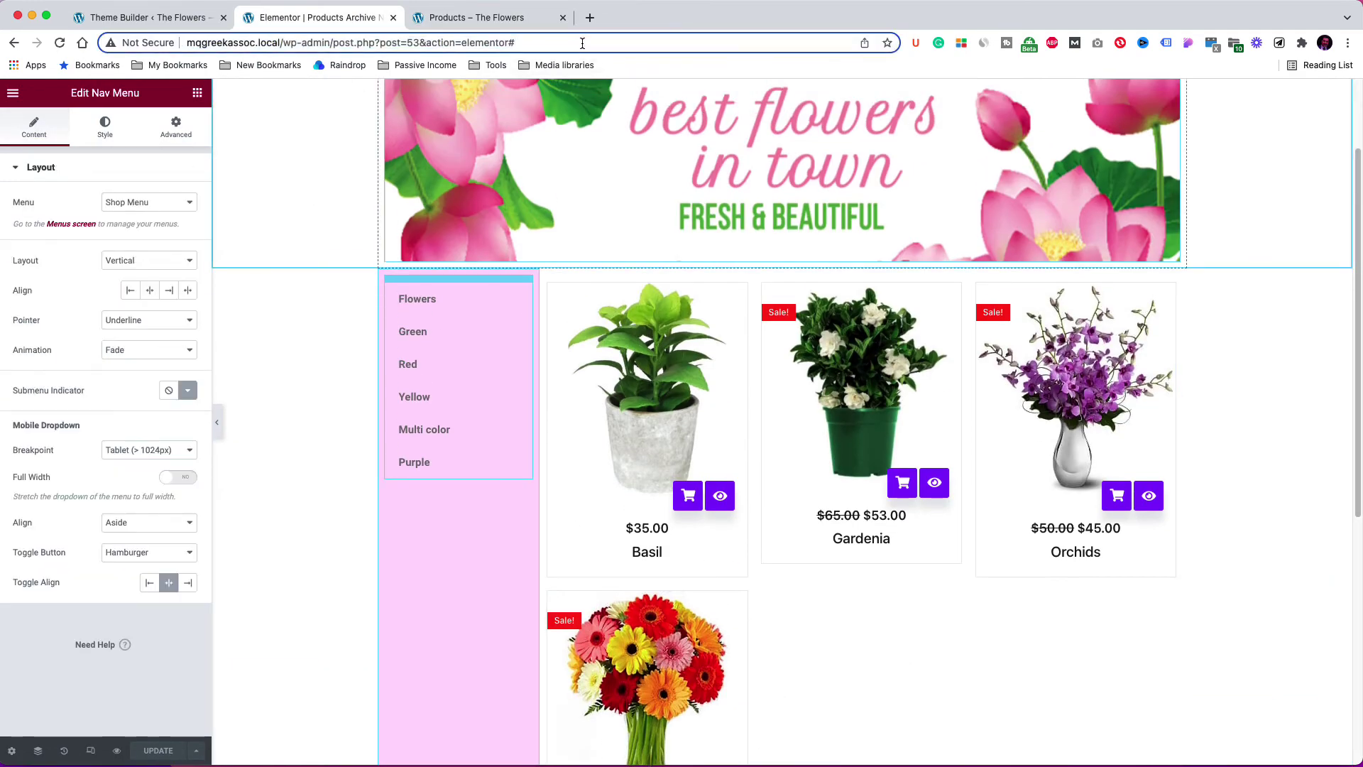
key("Return")
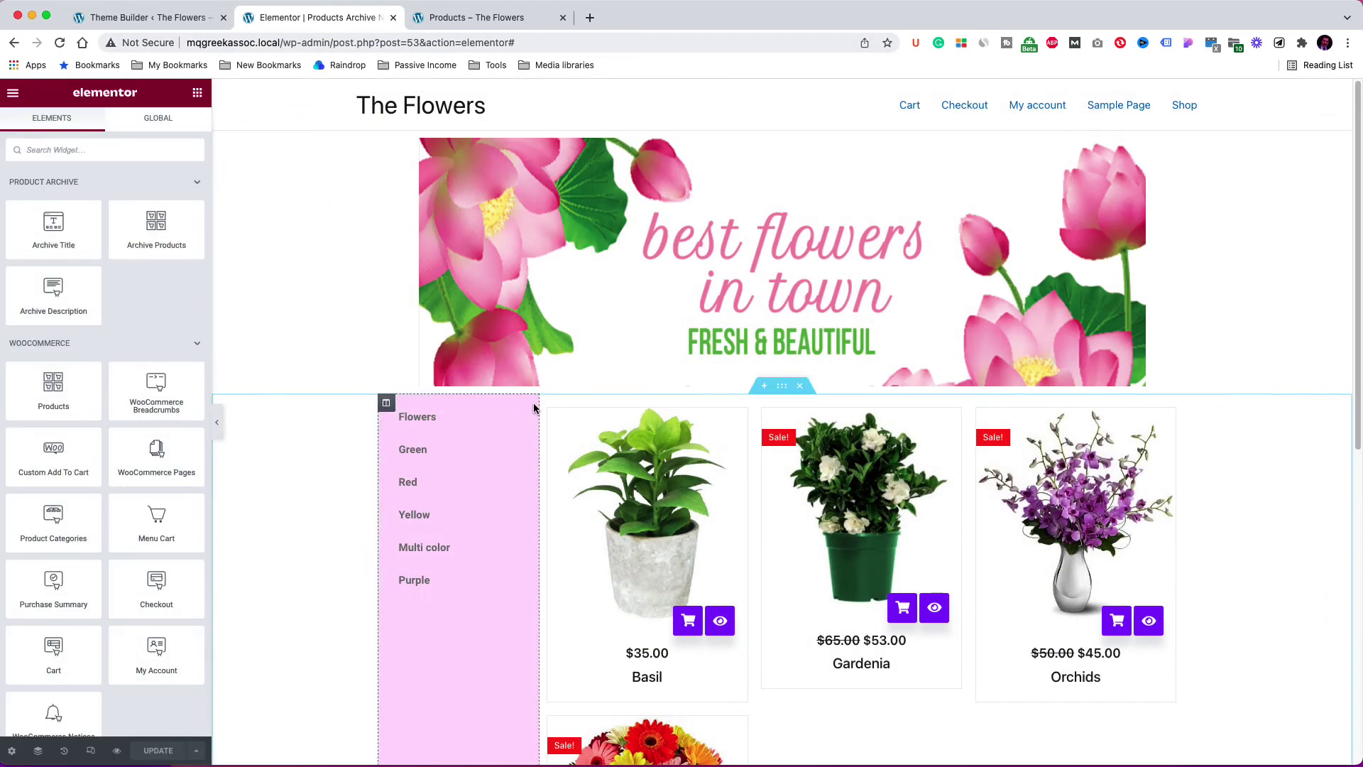
left_click(532, 409)
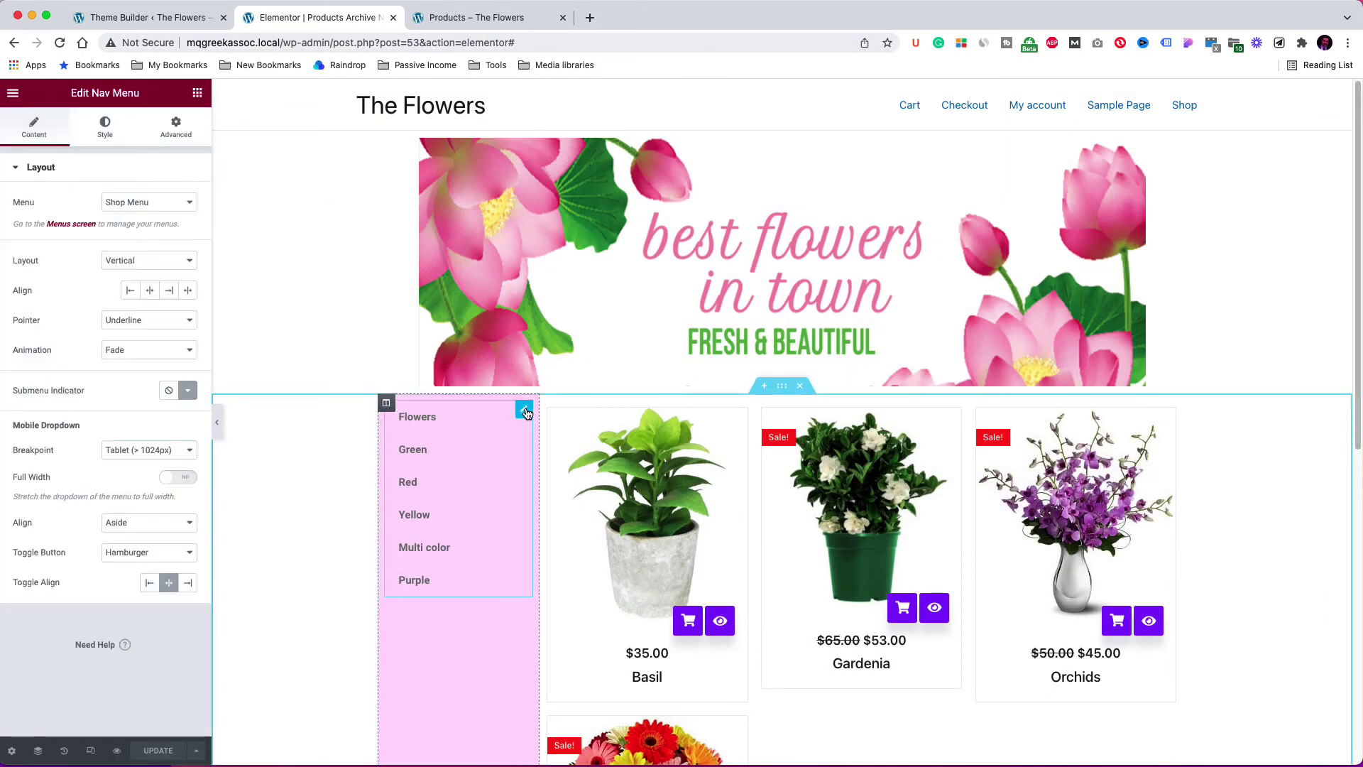
- Set the Nav Menu to Shop Menu 2 with a Background hover pointer
left_click(153, 213)
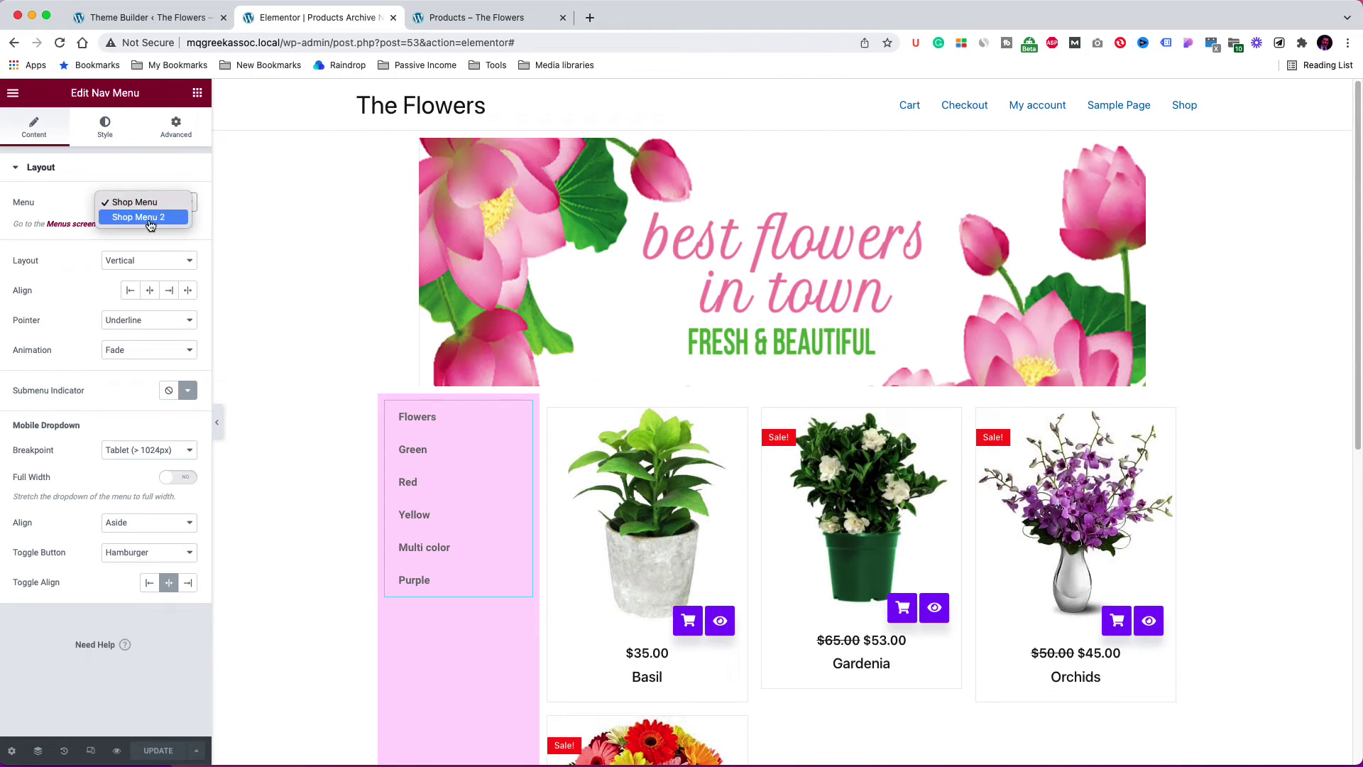
left_click(150, 217)
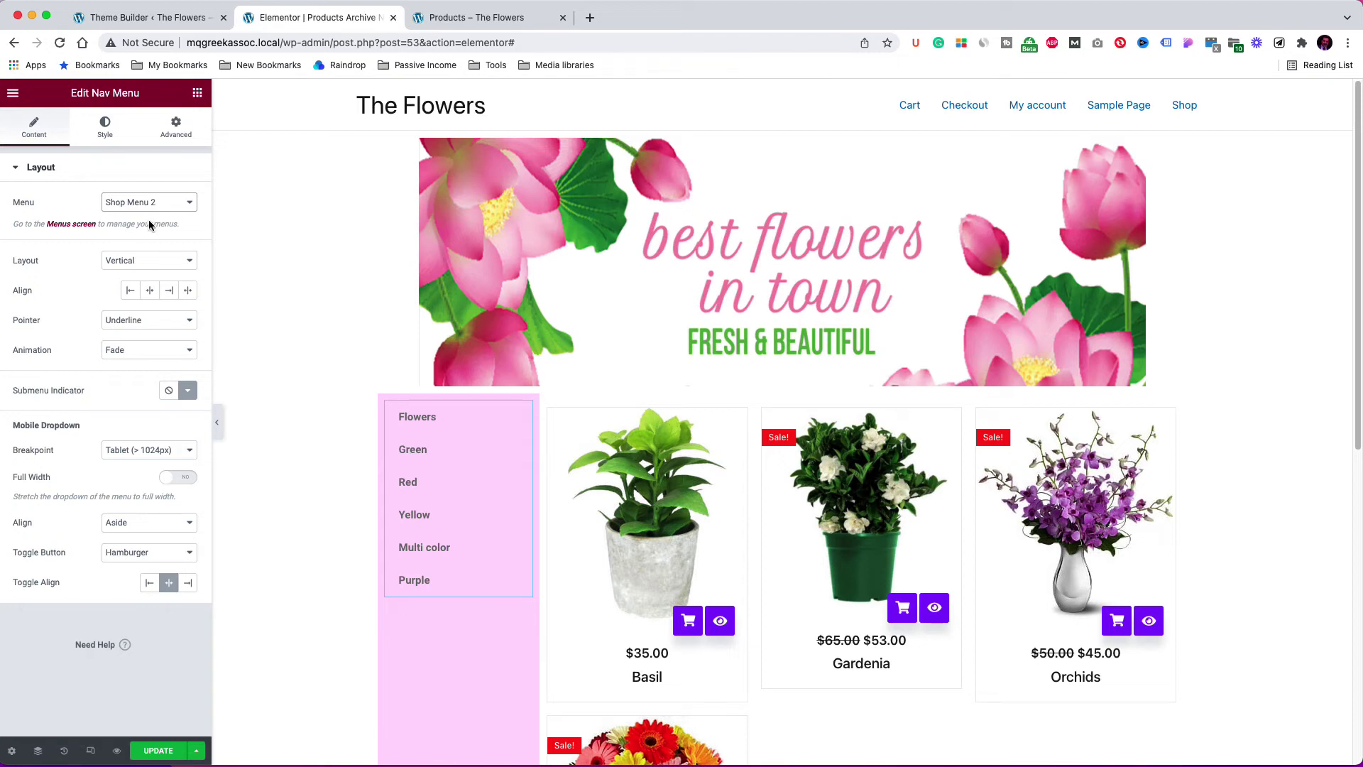
left_click(147, 326)
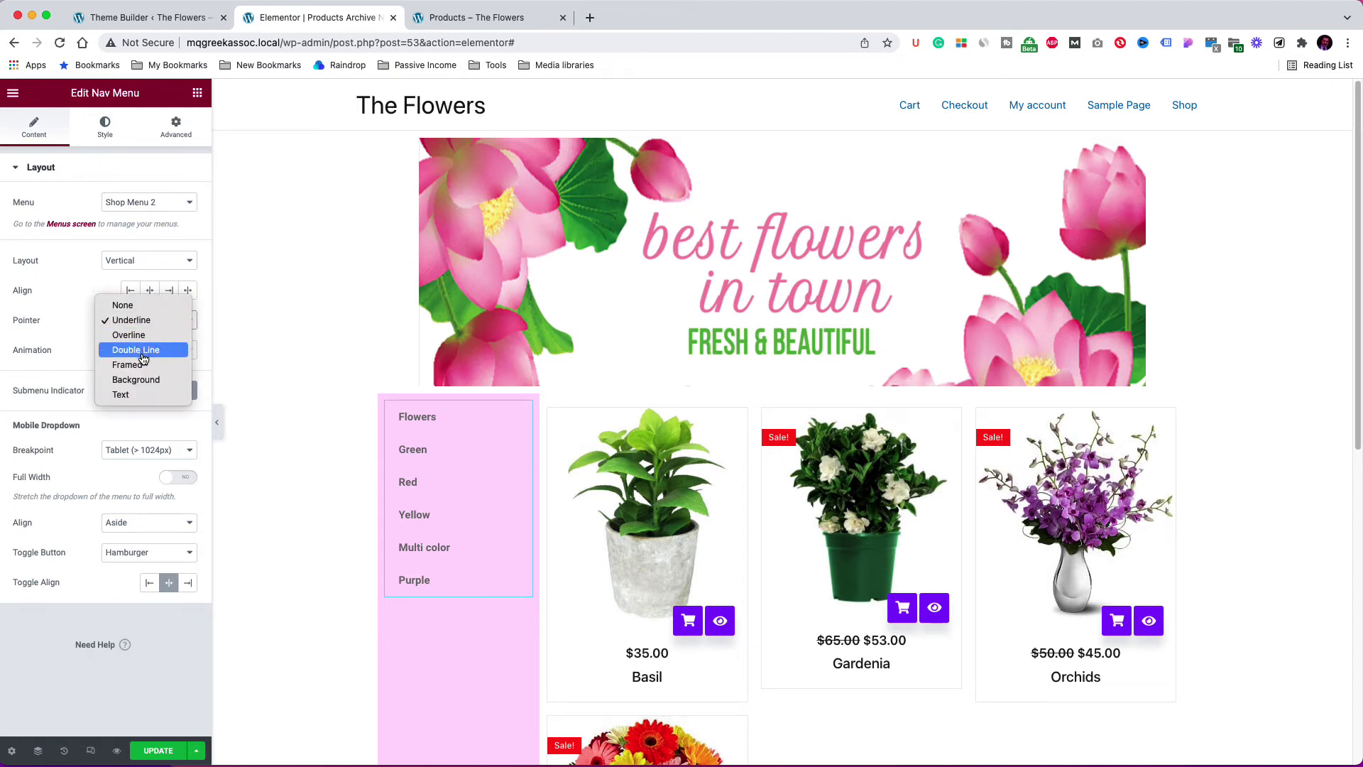
left_click(144, 382)
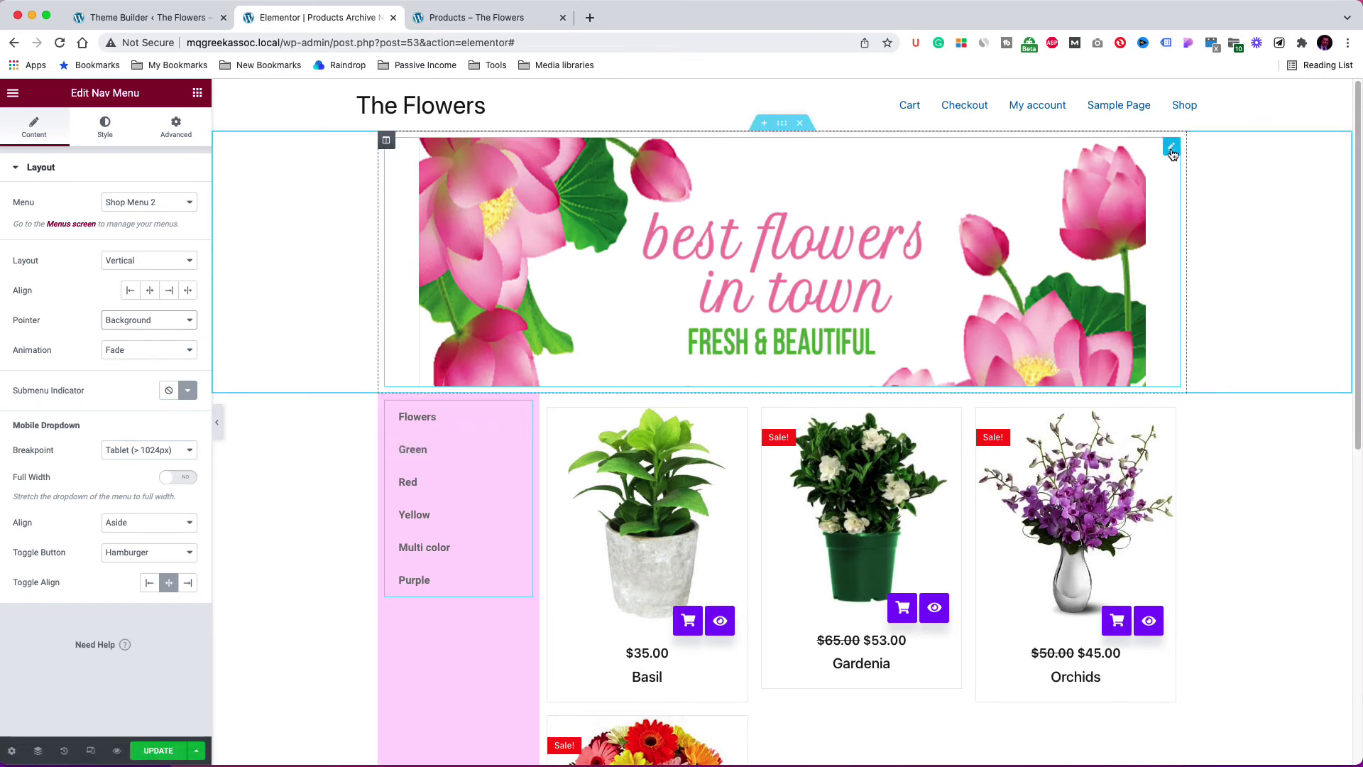
- Set the lotus banner's Image Size to 1536x1536 and save the template with Update
left_click(1172, 151)
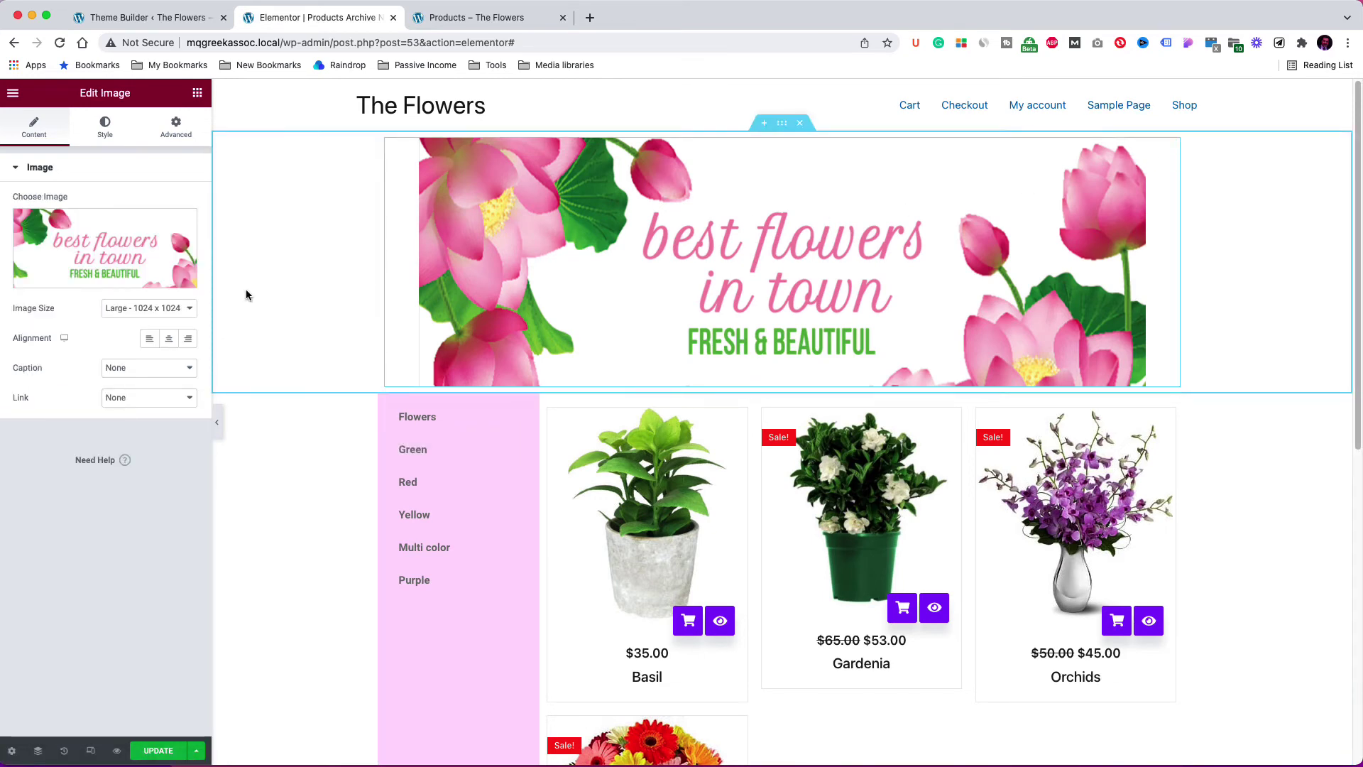
left_click(171, 308)
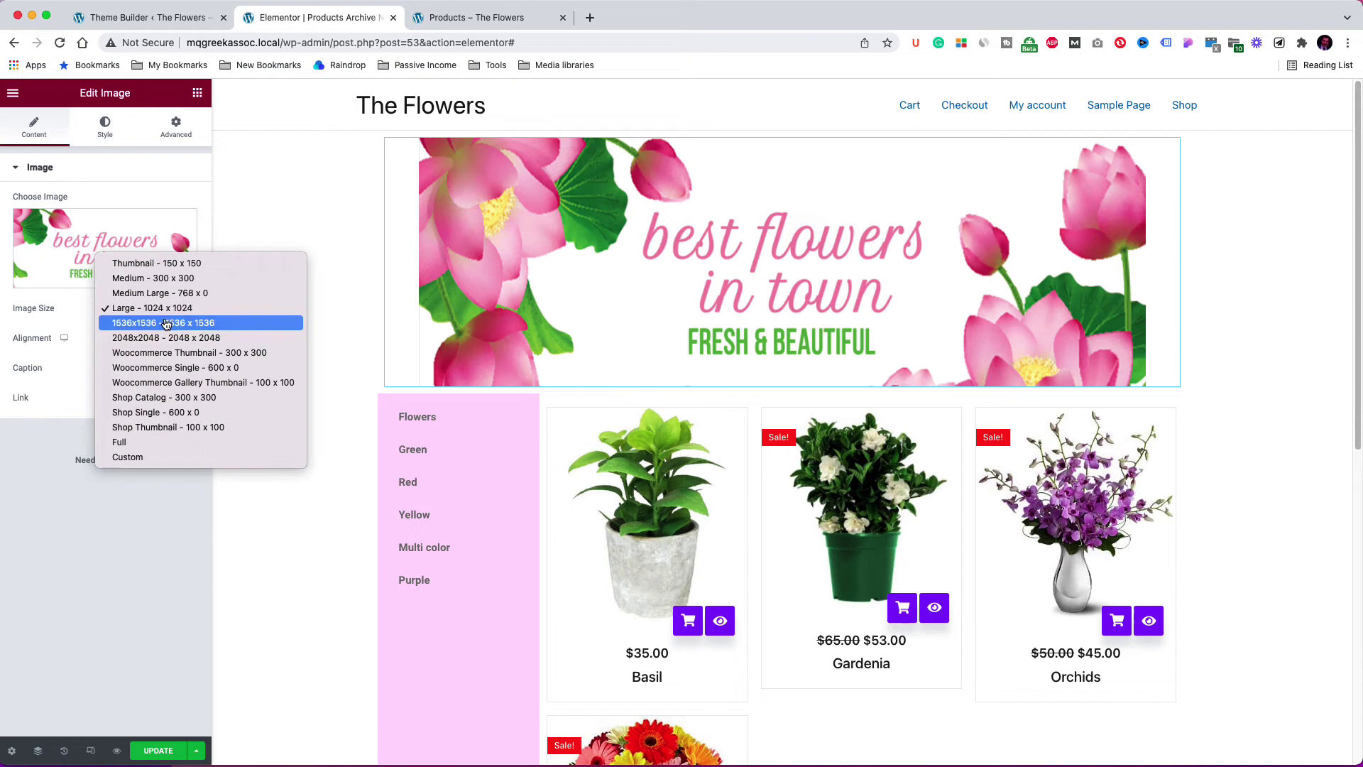
left_click(166, 323)
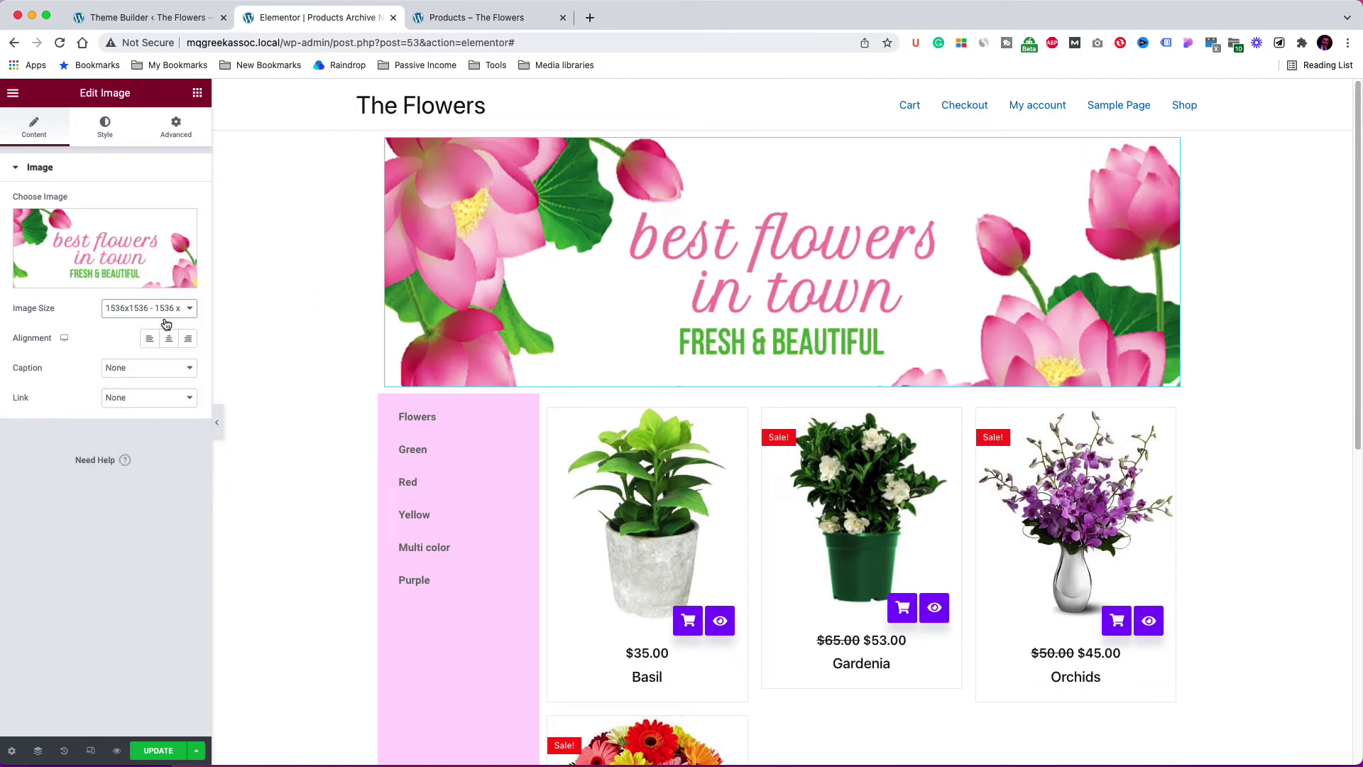
left_click(158, 751)
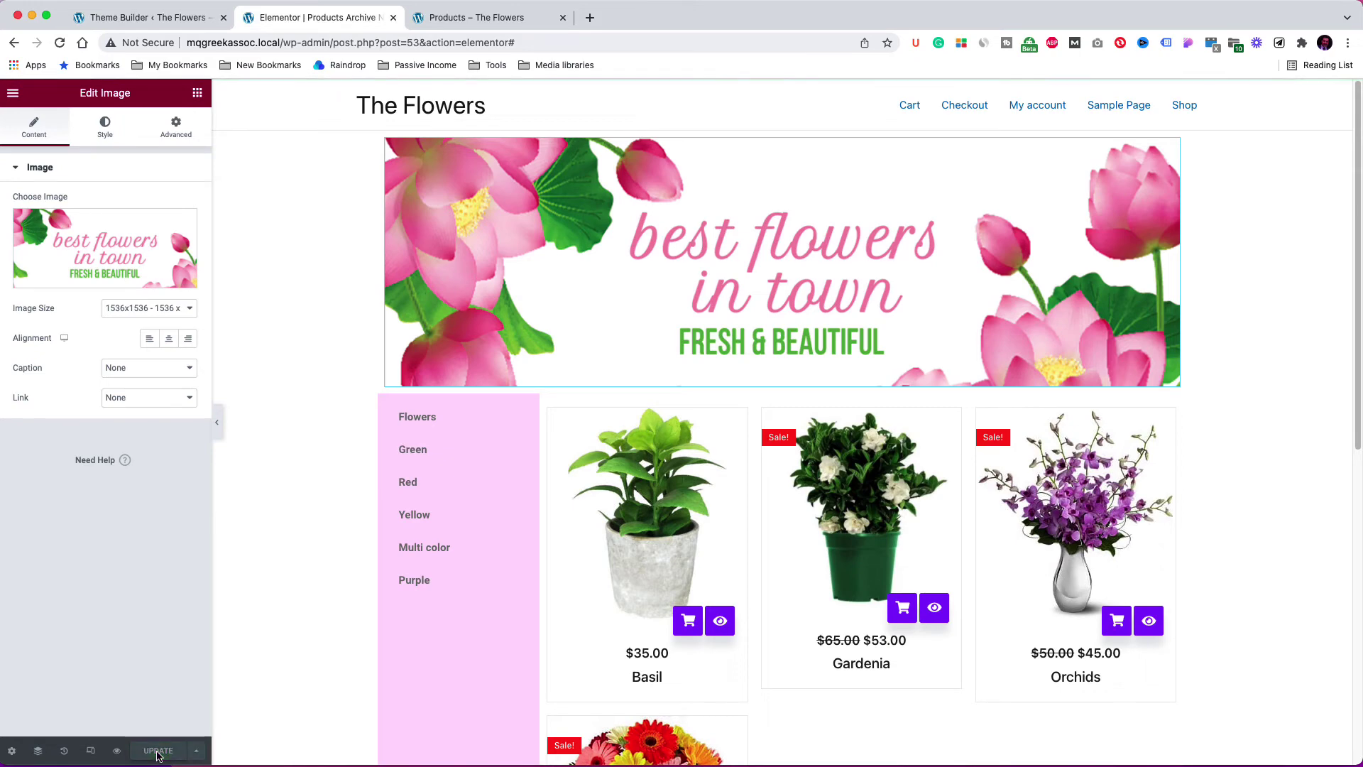
left_click(105, 126)
scroll(1168, 345, "down", 2)
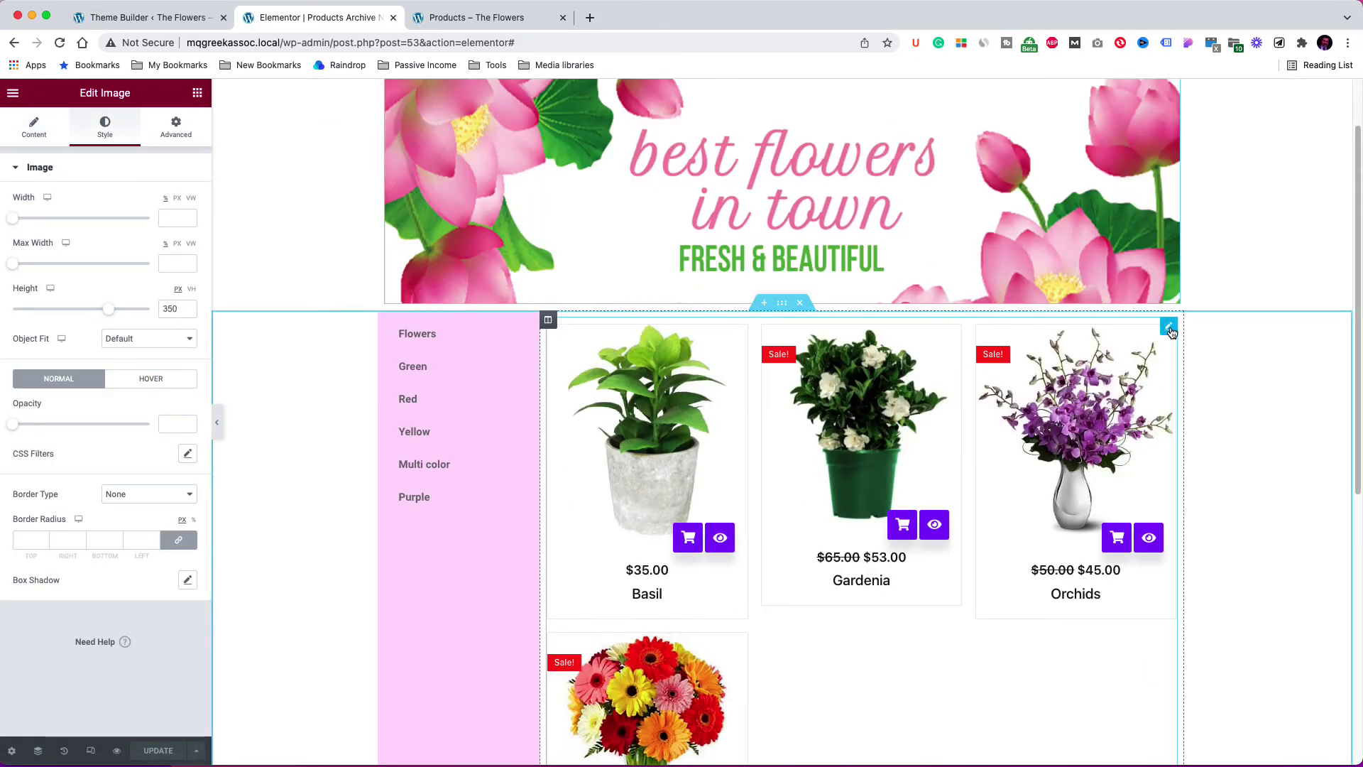
left_click(1168, 328)
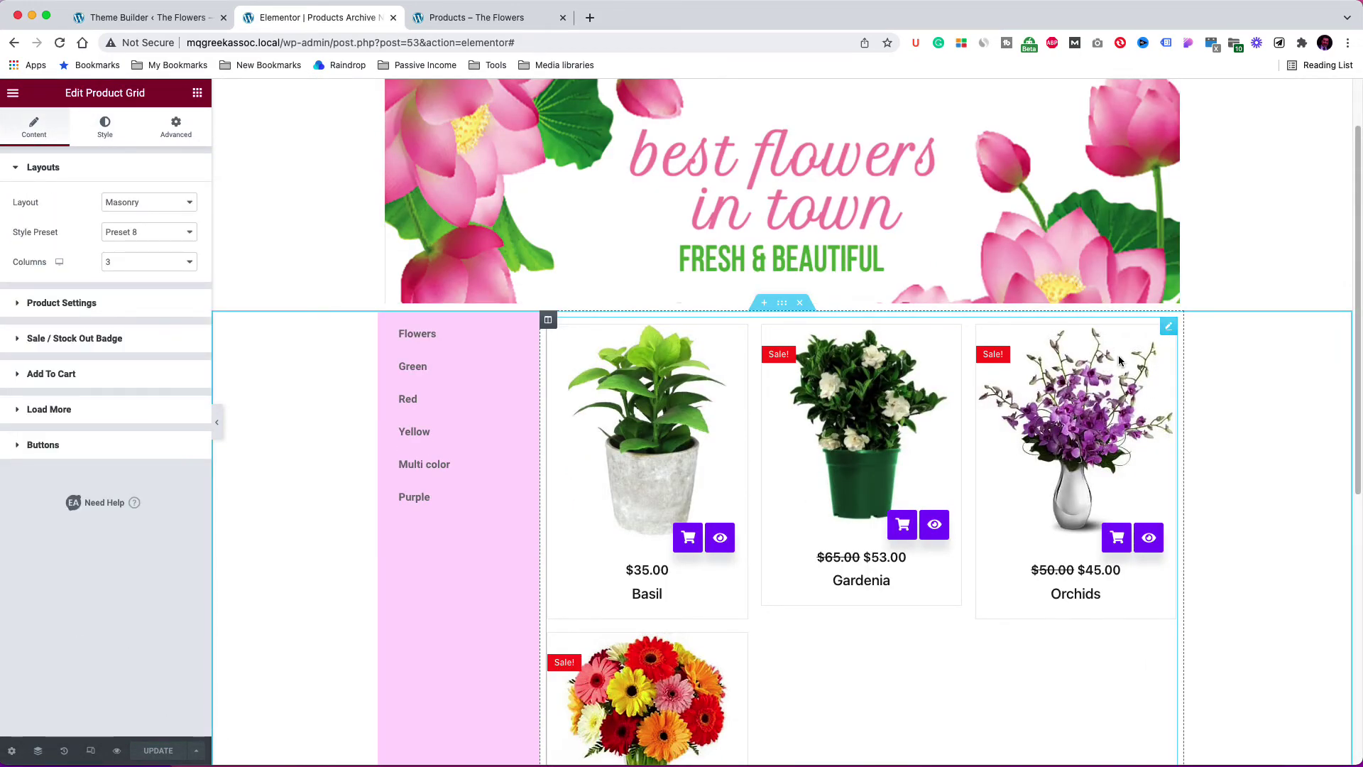
- Set the product grid's Price Color to the global green Accent colour
left_click(107, 135)
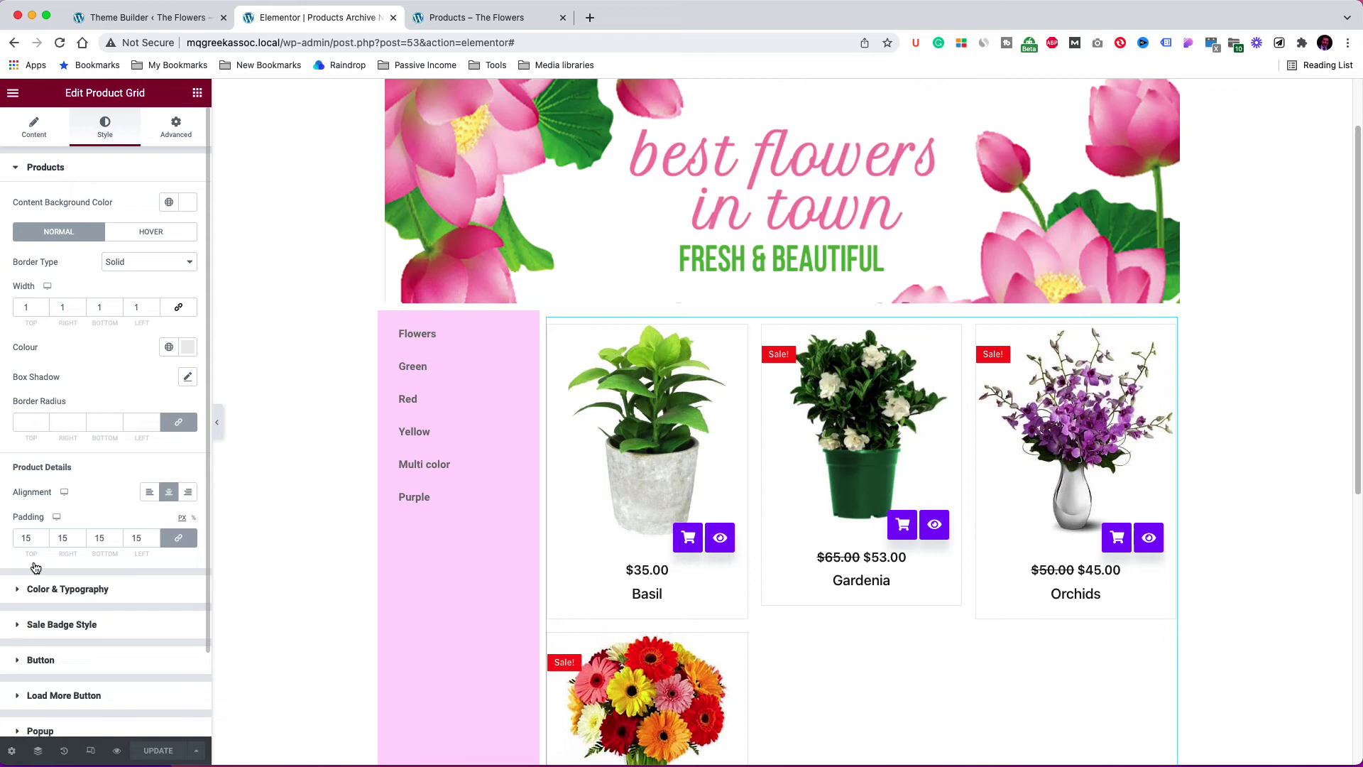
left_click(38, 594)
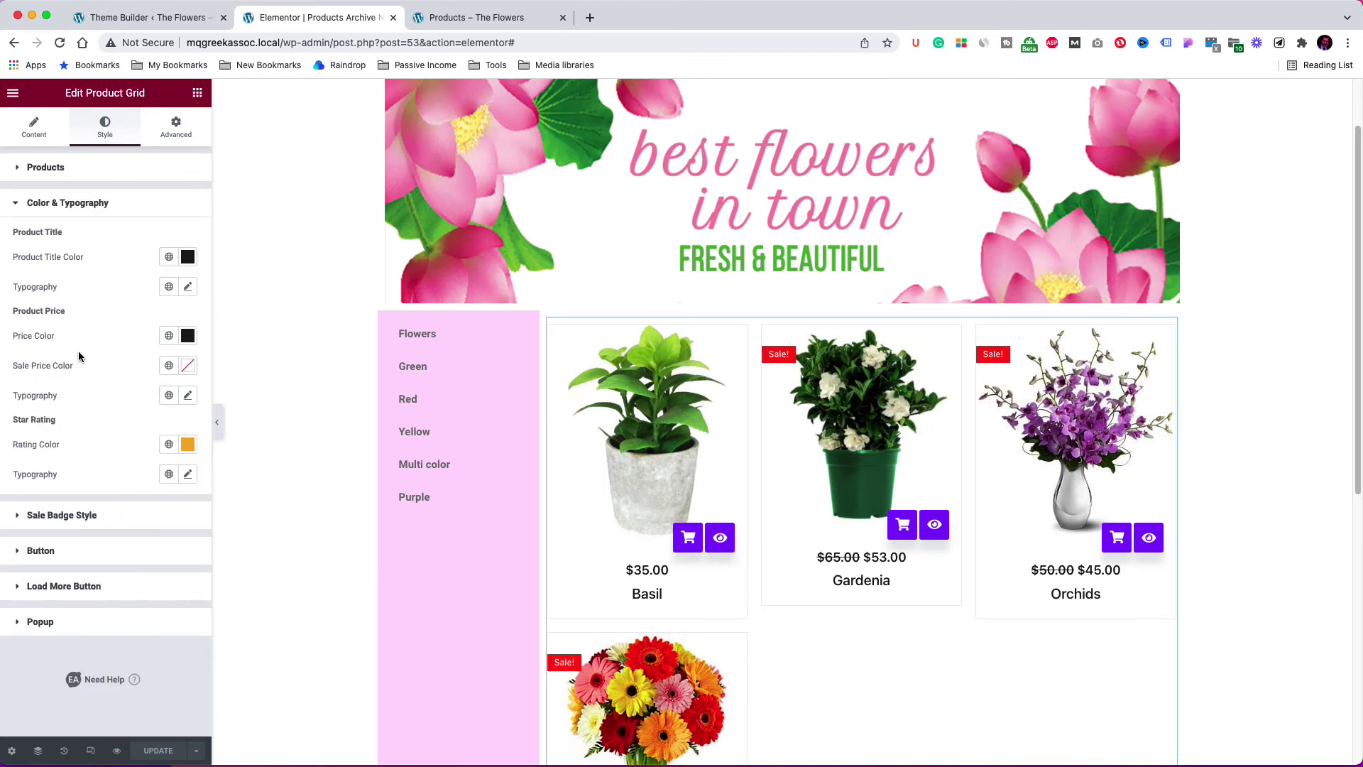
left_click(188, 365)
left_click(169, 365)
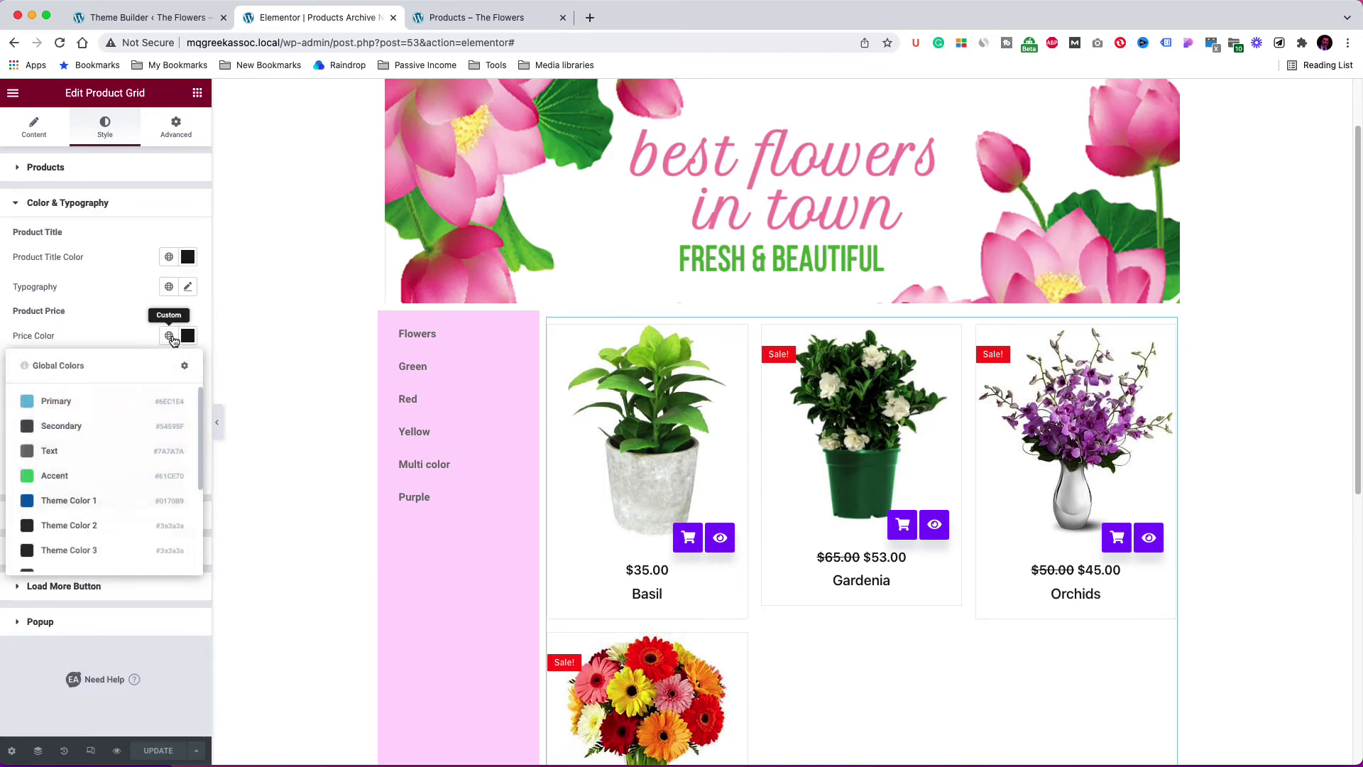
left_click(85, 476)
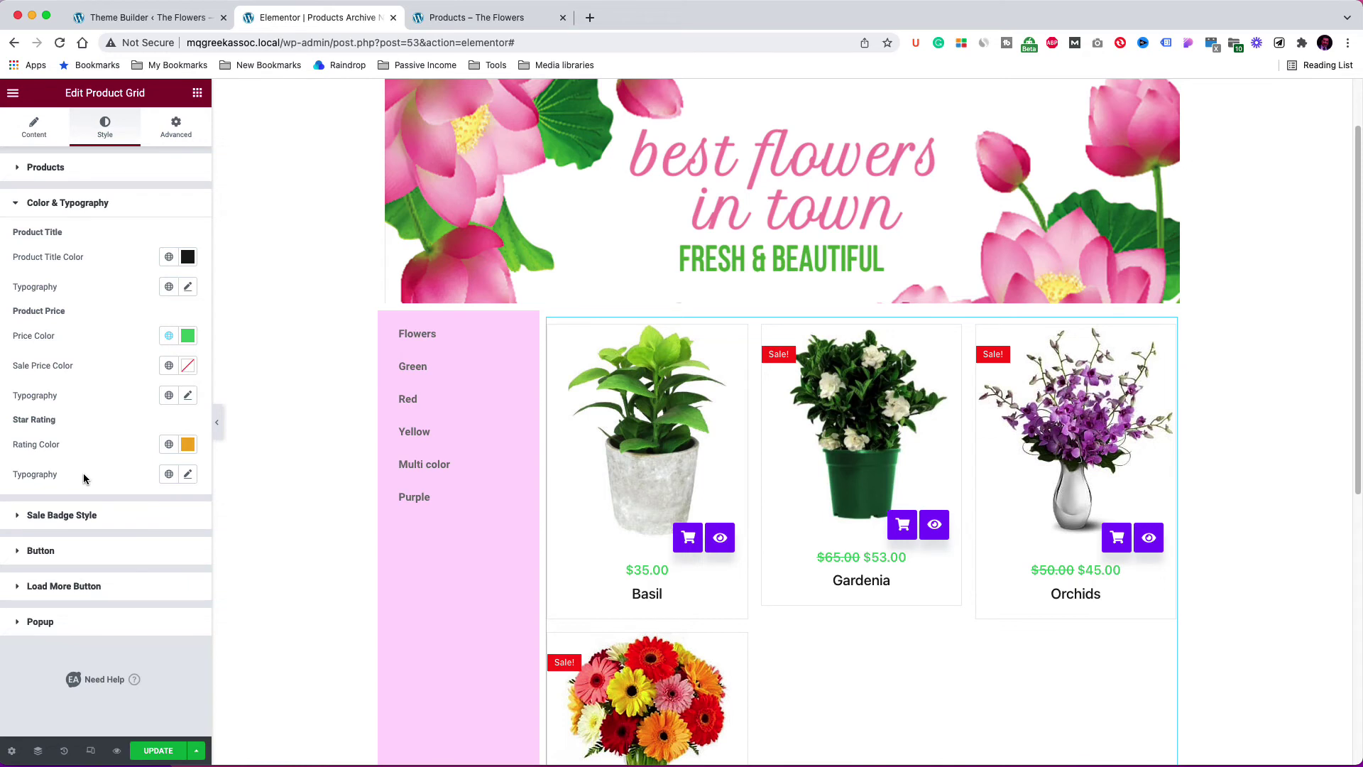
- Give the sale badges the corner-ribbon Preset 5 style
left_click(71, 516)
left_click(37, 136)
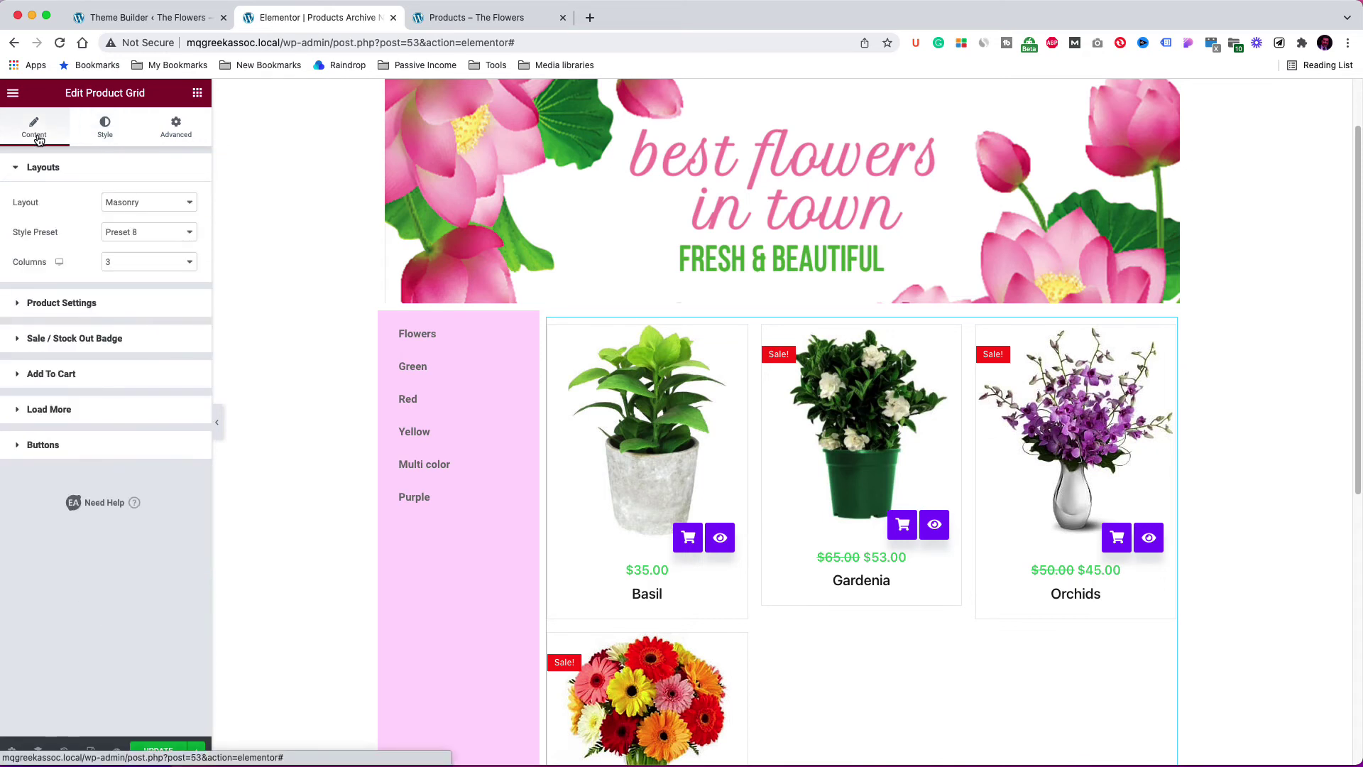
left_click(51, 340)
left_click(142, 274)
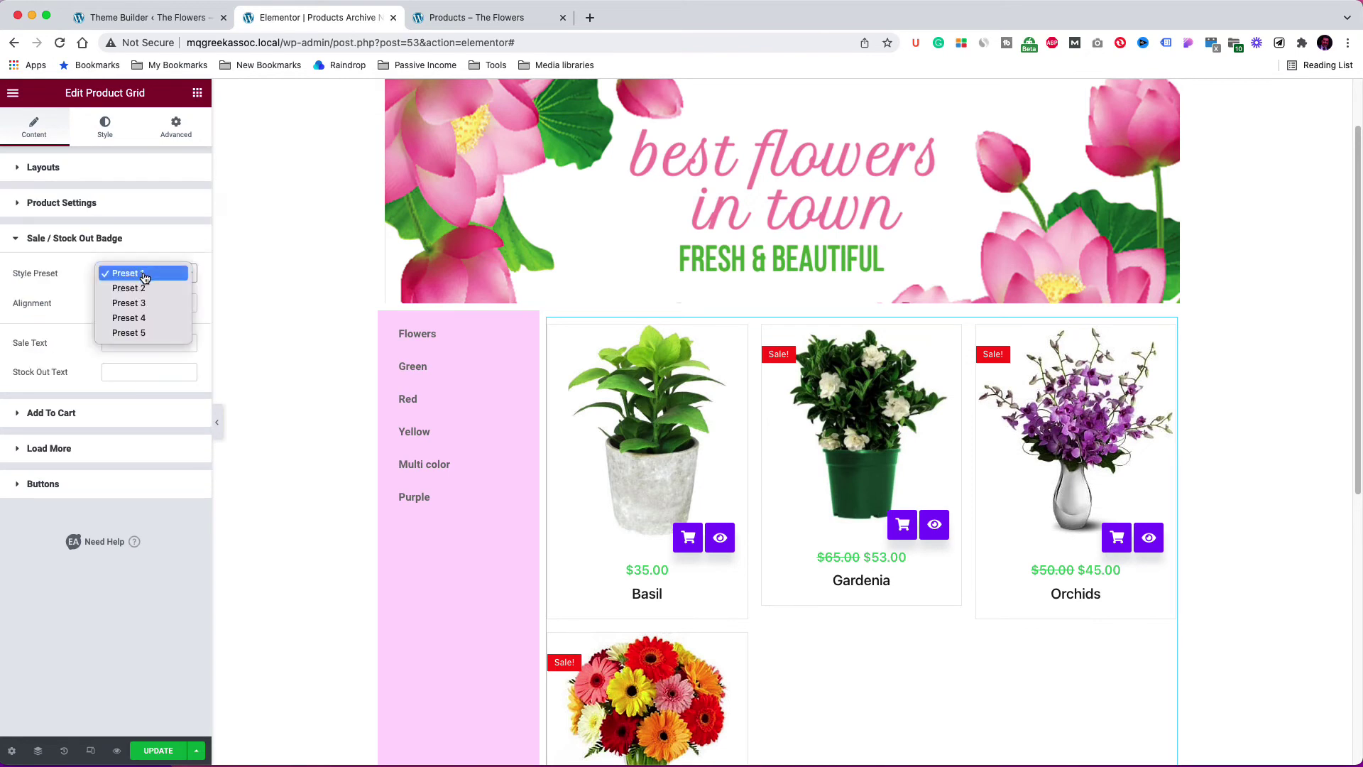
left_click(142, 333)
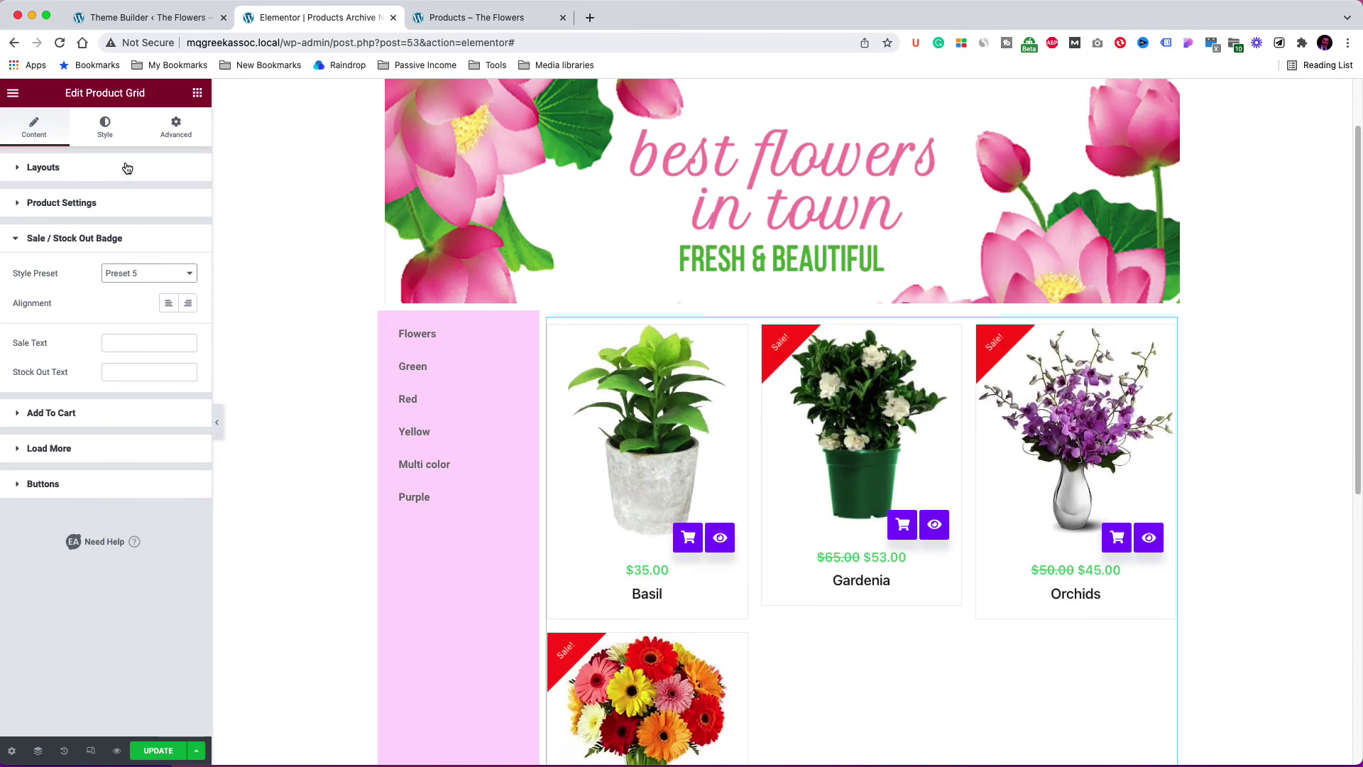
- Set the product buttons' background to the global green Accent colour
left_click(107, 129)
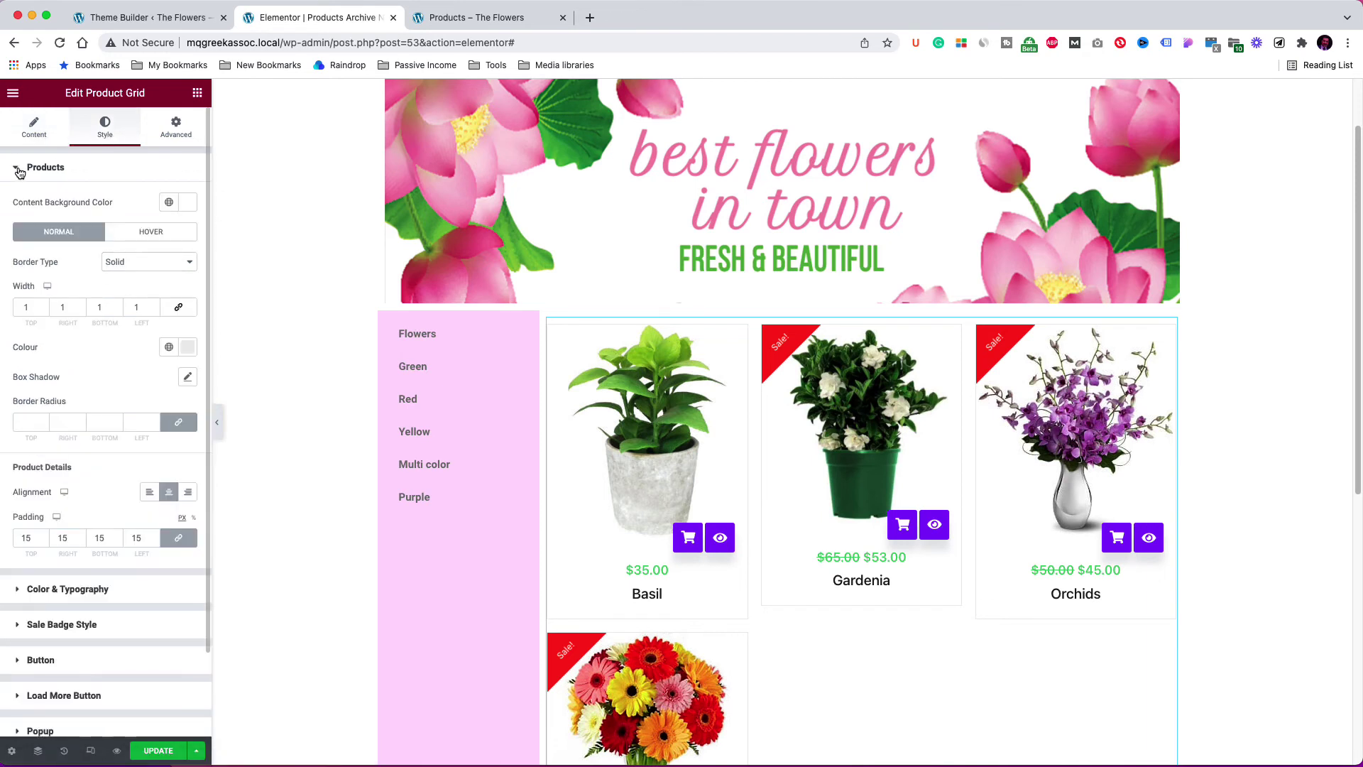
left_click(15, 170)
left_click(17, 277)
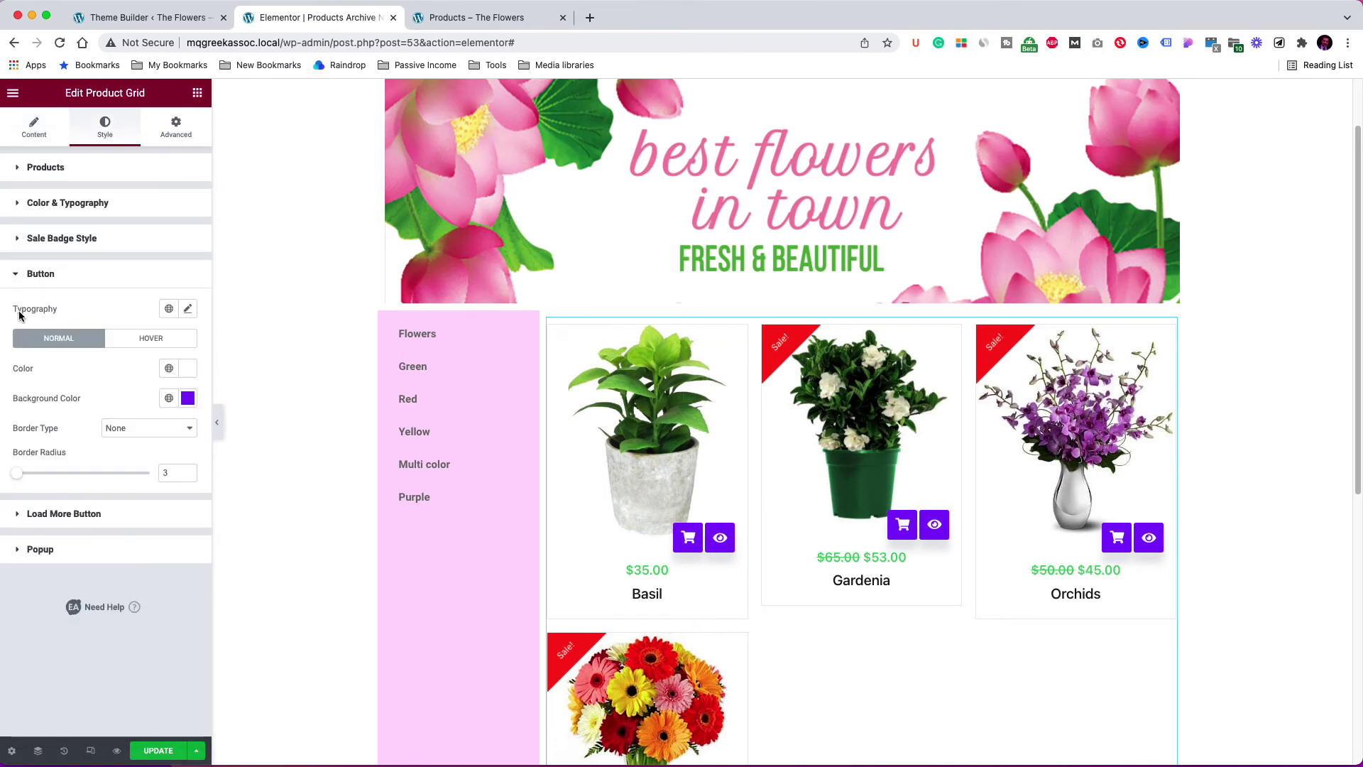
left_click(170, 401)
left_click(97, 534)
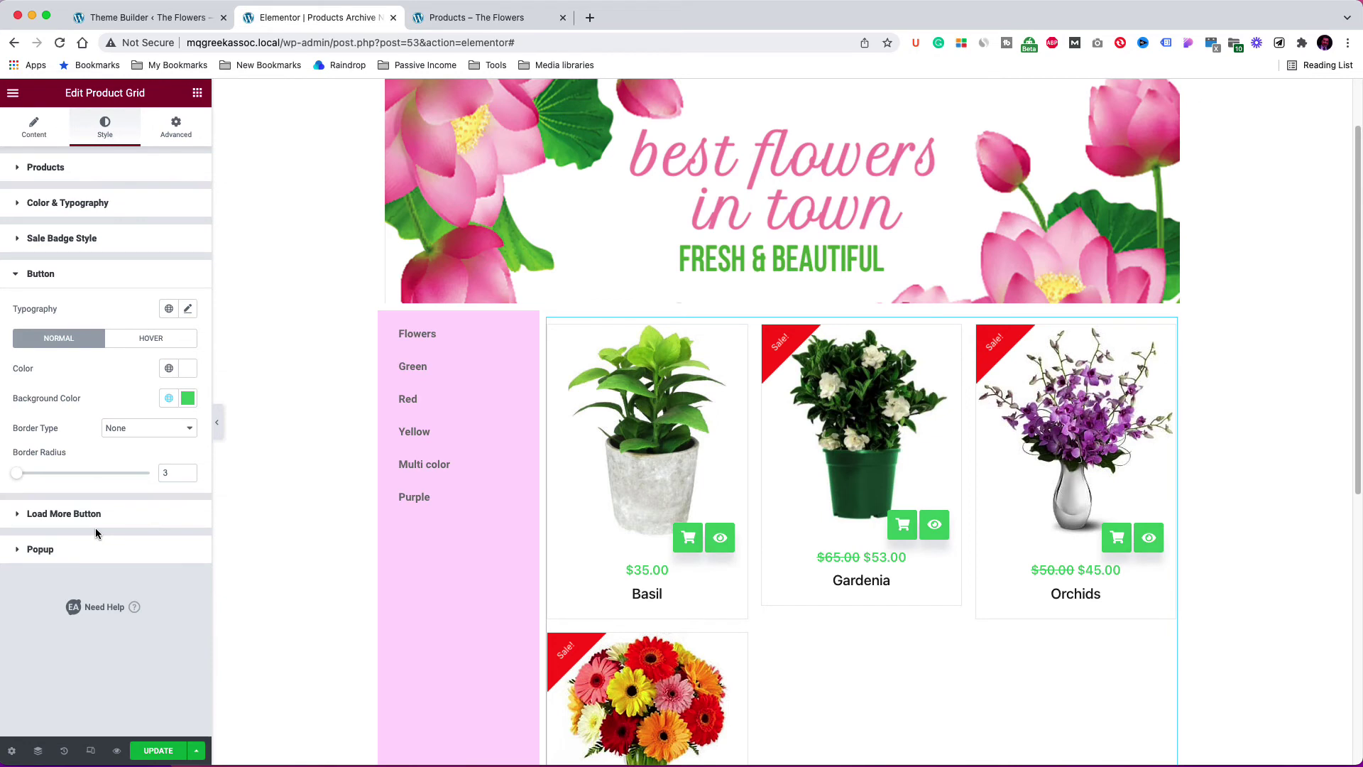
left_click(21, 277)
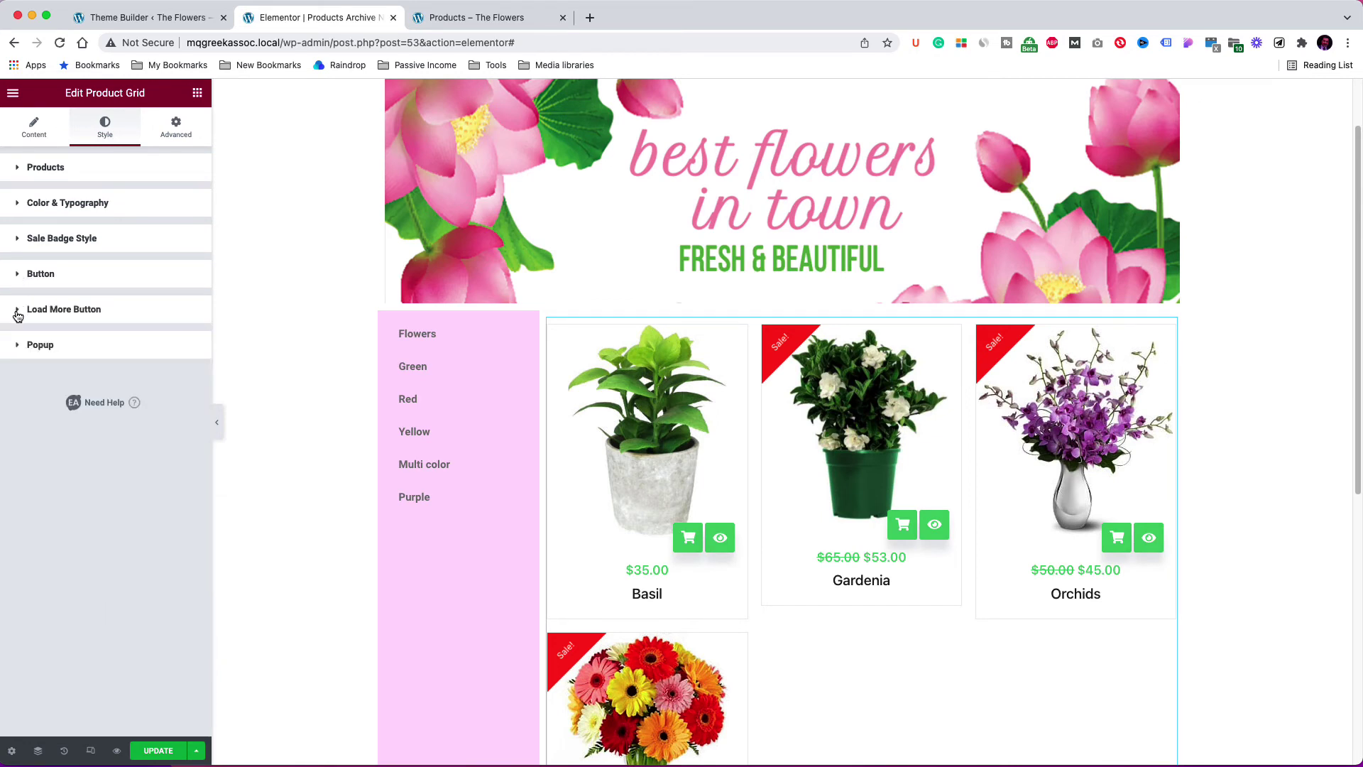
- Give the Load More button a light pink #F8B8FF background
left_click(19, 312)
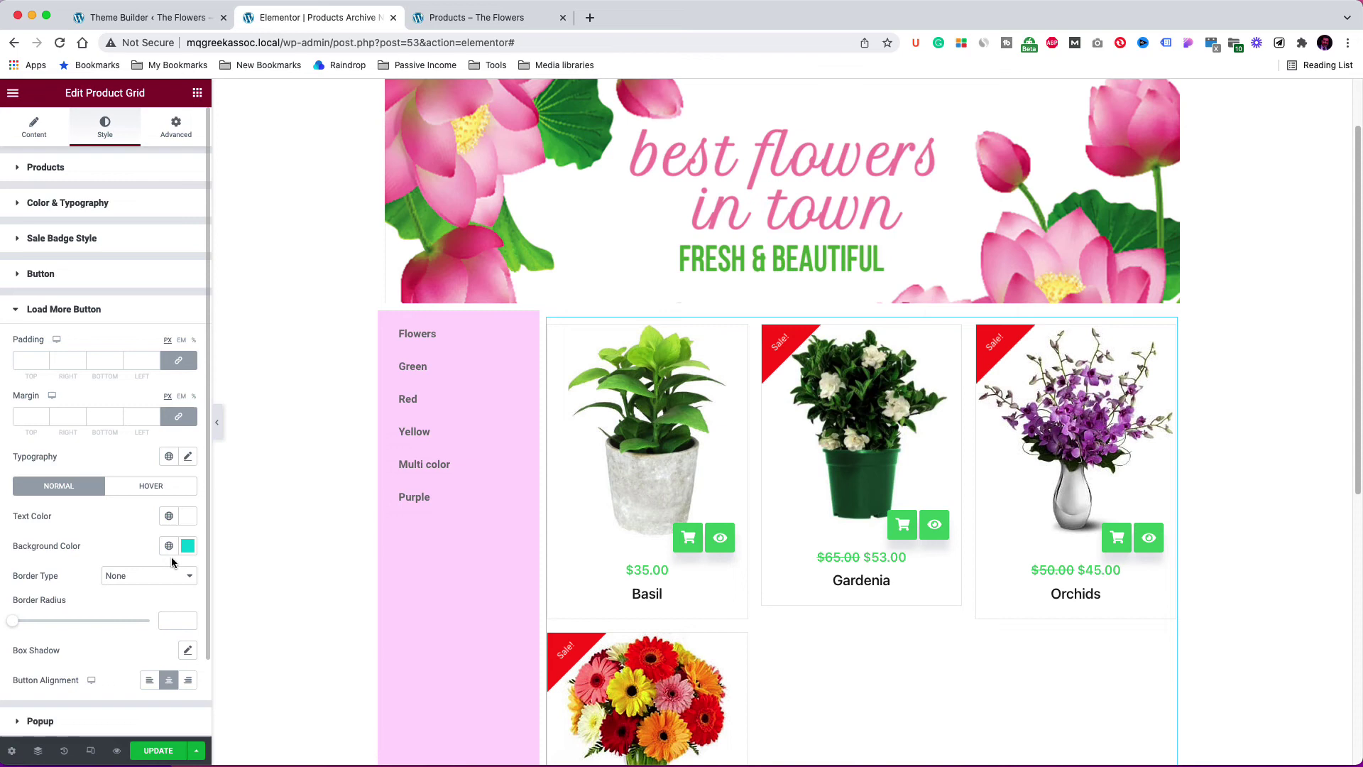
left_click(188, 546)
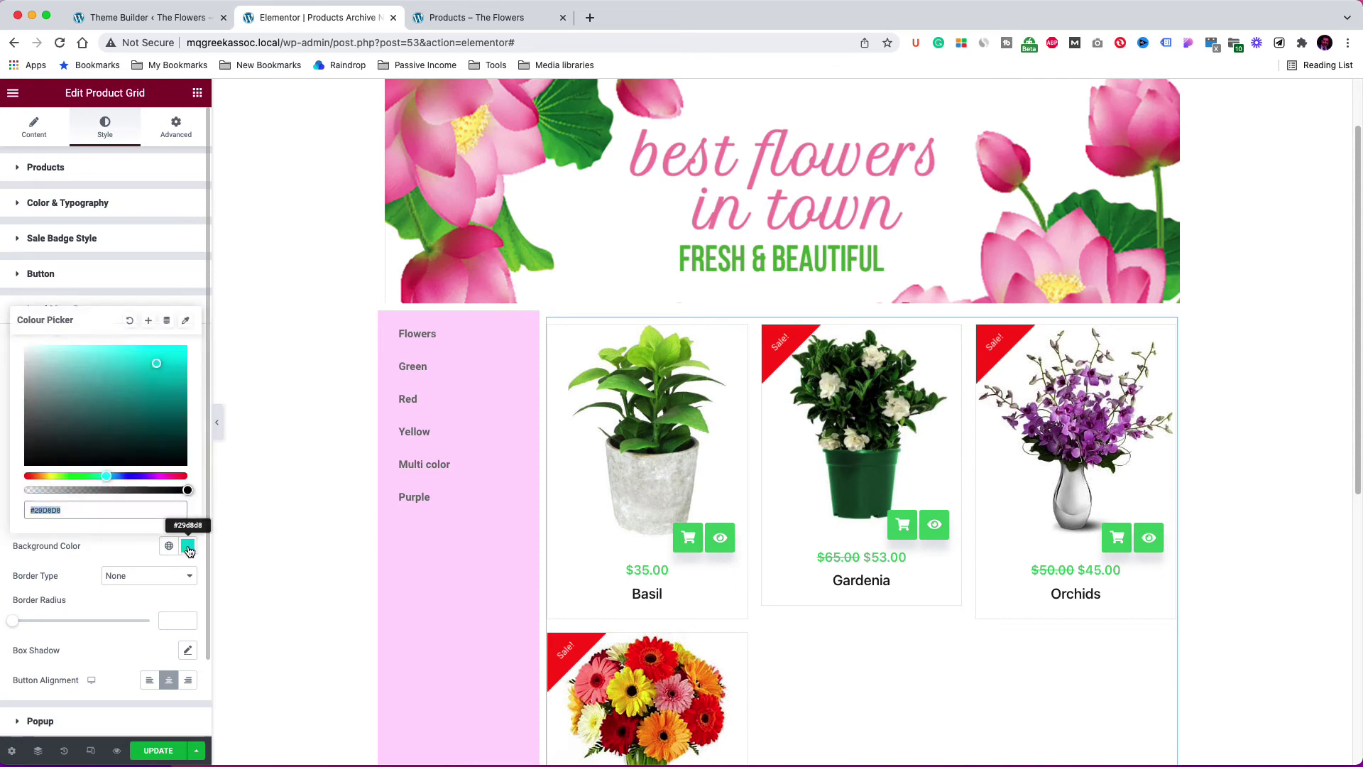
left_click(157, 475)
left_click(96, 354)
left_click_drag(96, 354, 69, 345)
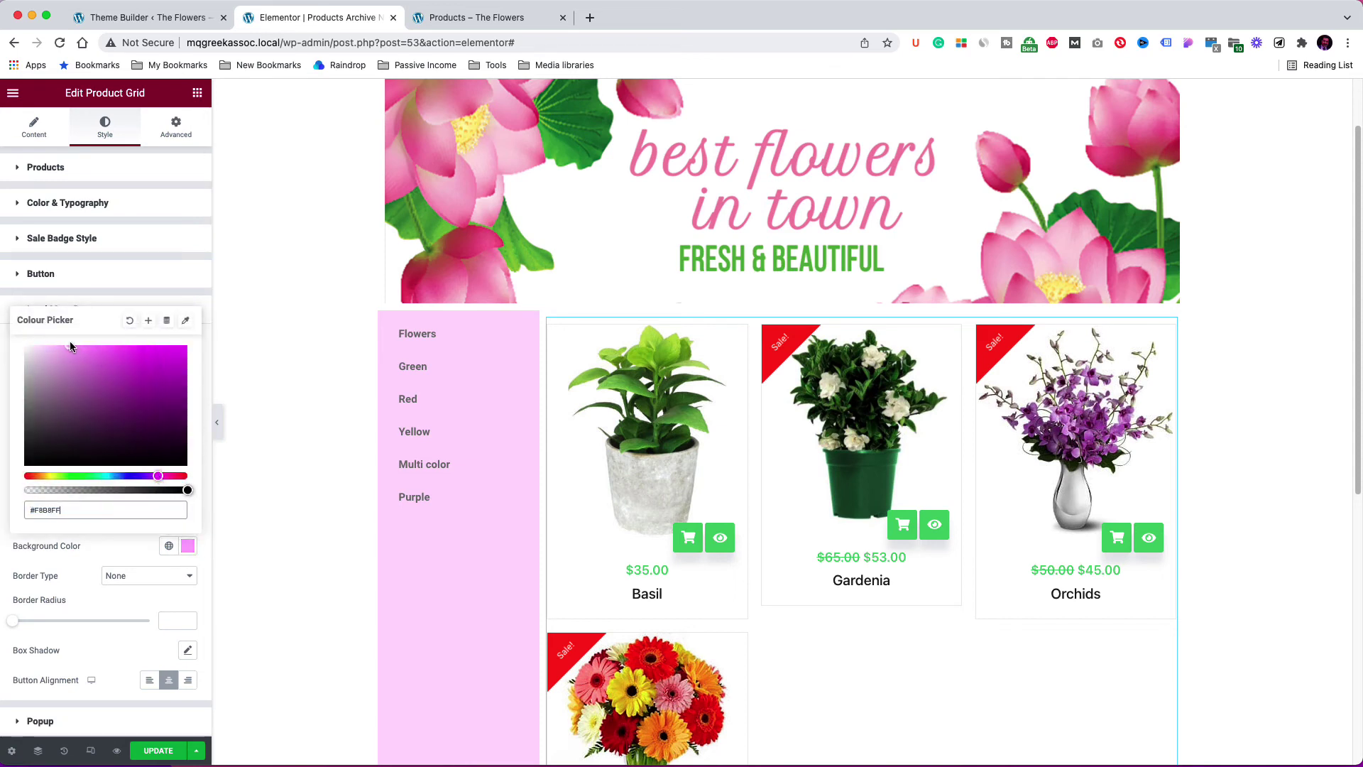
scroll(259, 359, "down", 5)
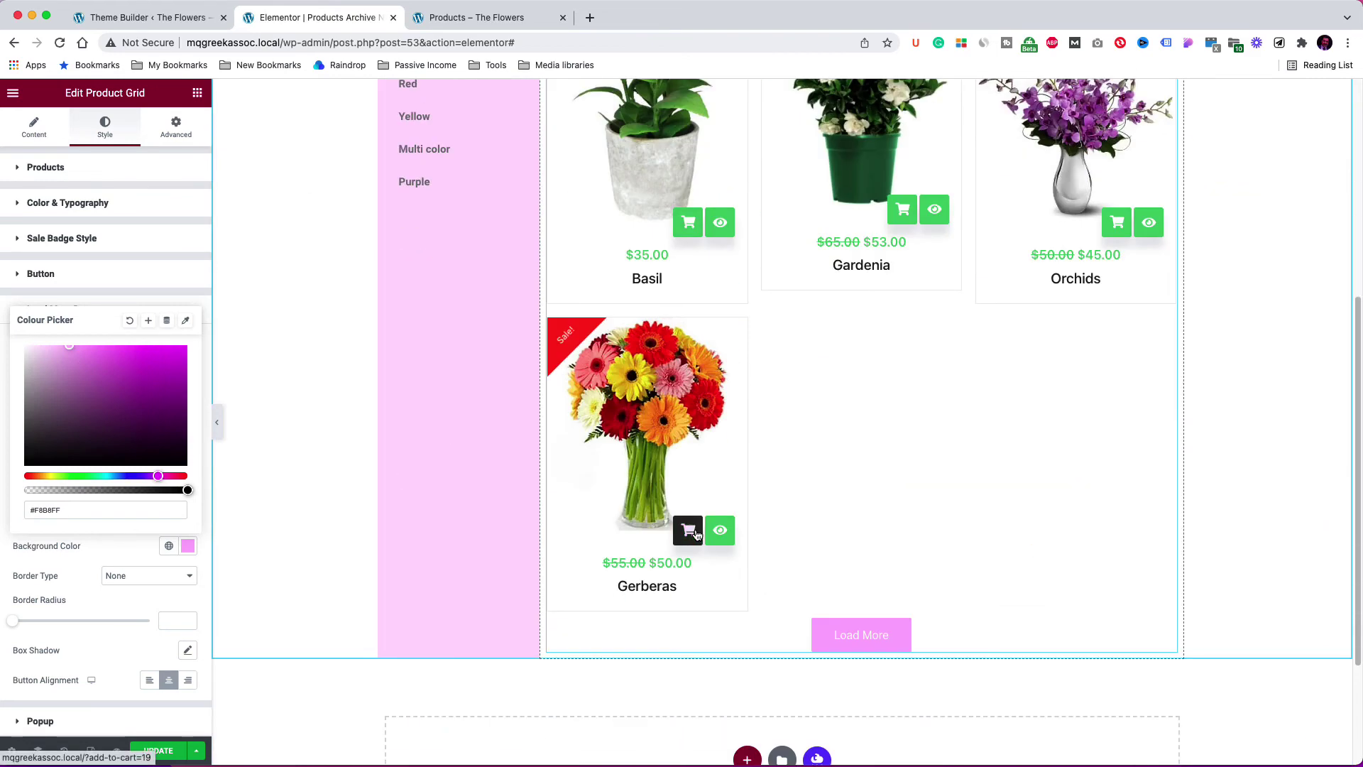
left_click(127, 291)
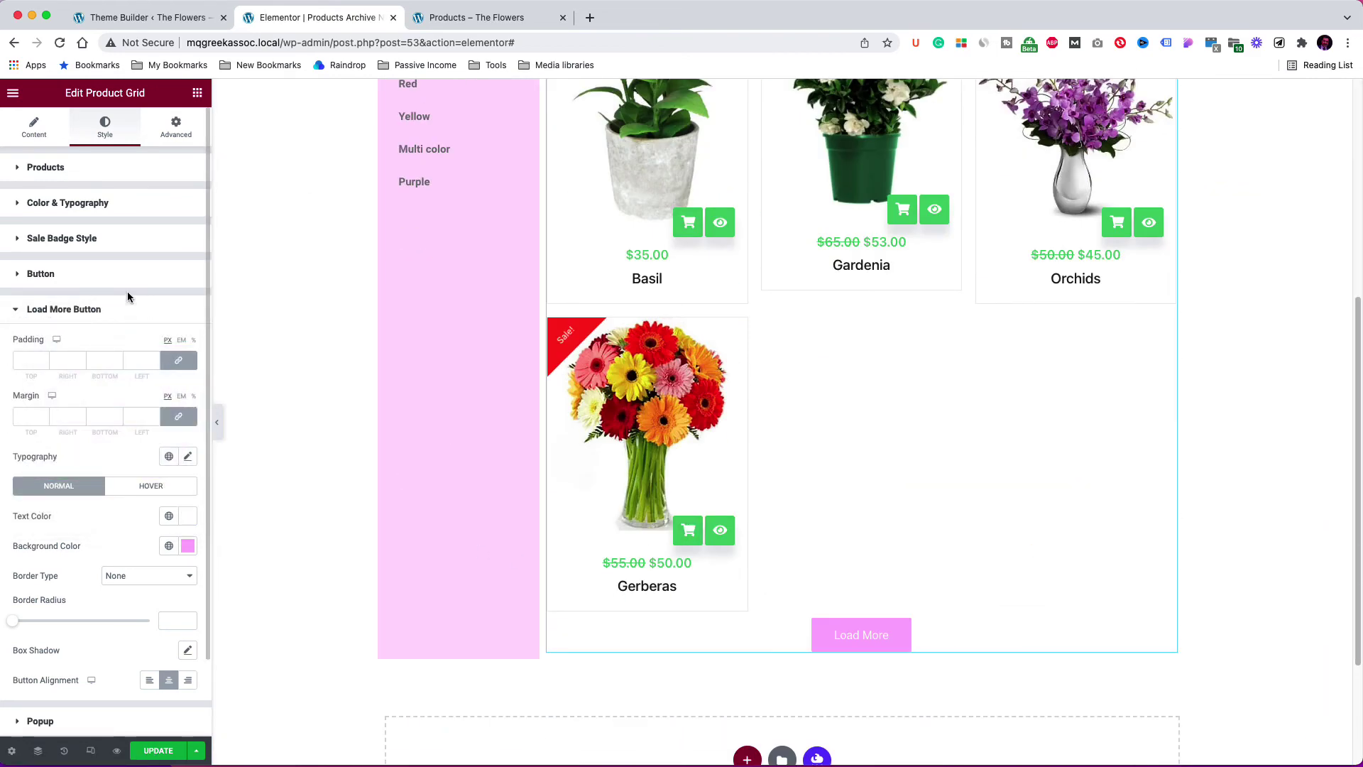
left_click(15, 312)
- Make the quick-view popup's Add to cart button dark green, previewed on Gerberas, and save
left_click(20, 344)
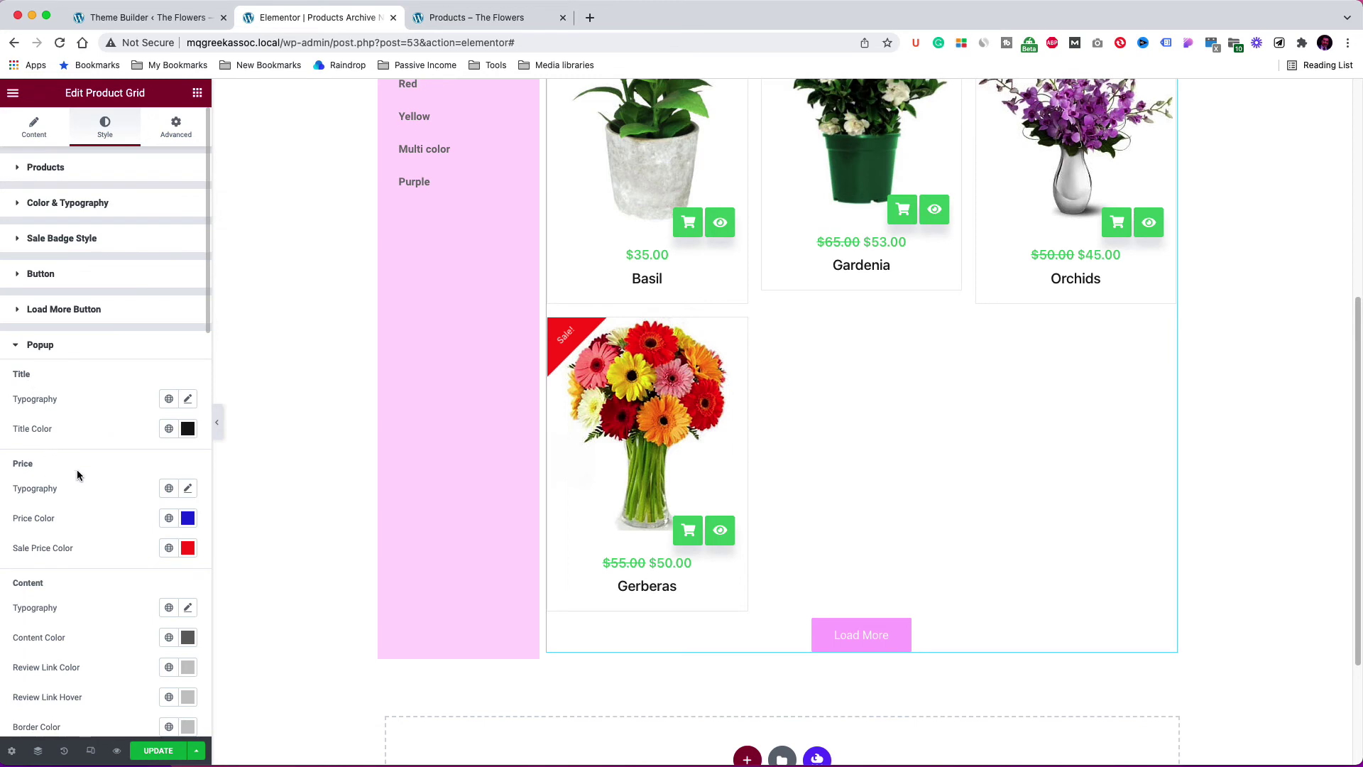
left_click(720, 531)
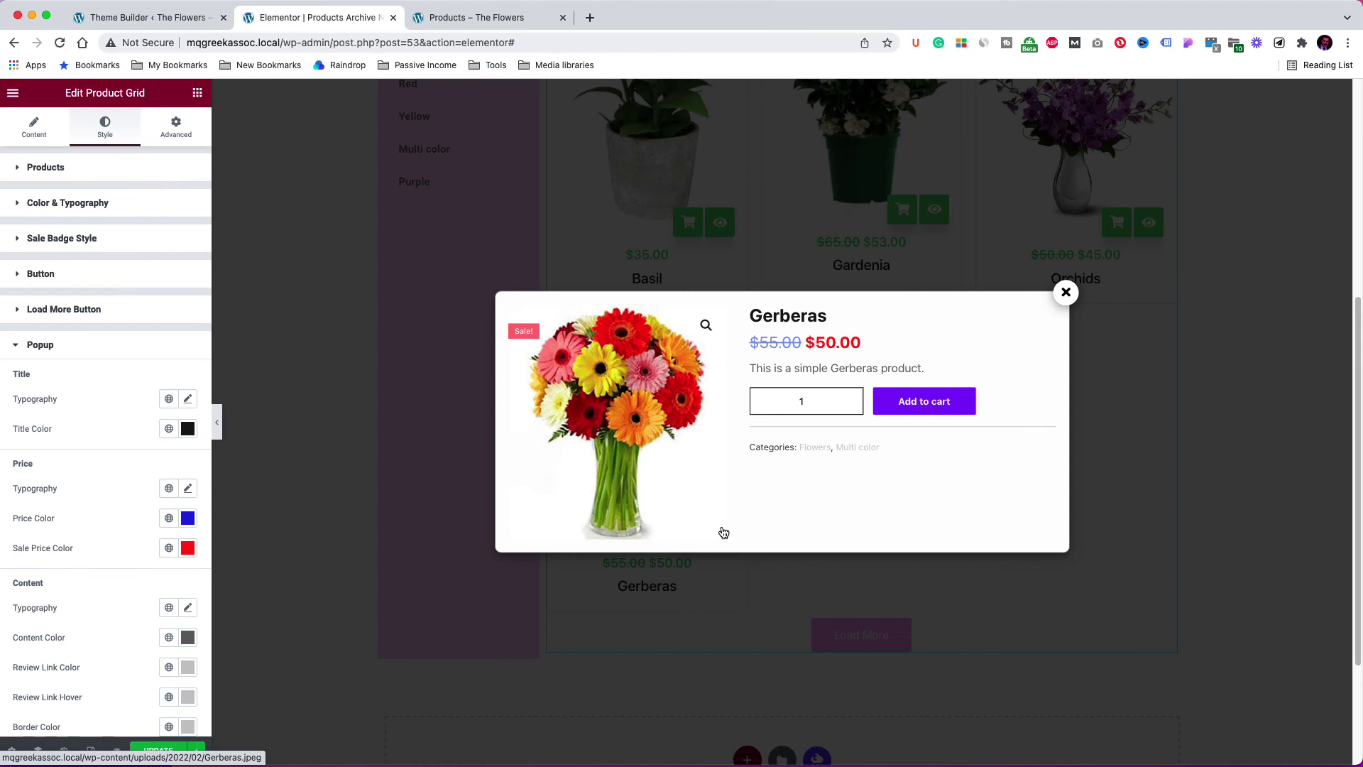
scroll(109, 488, "down", 5)
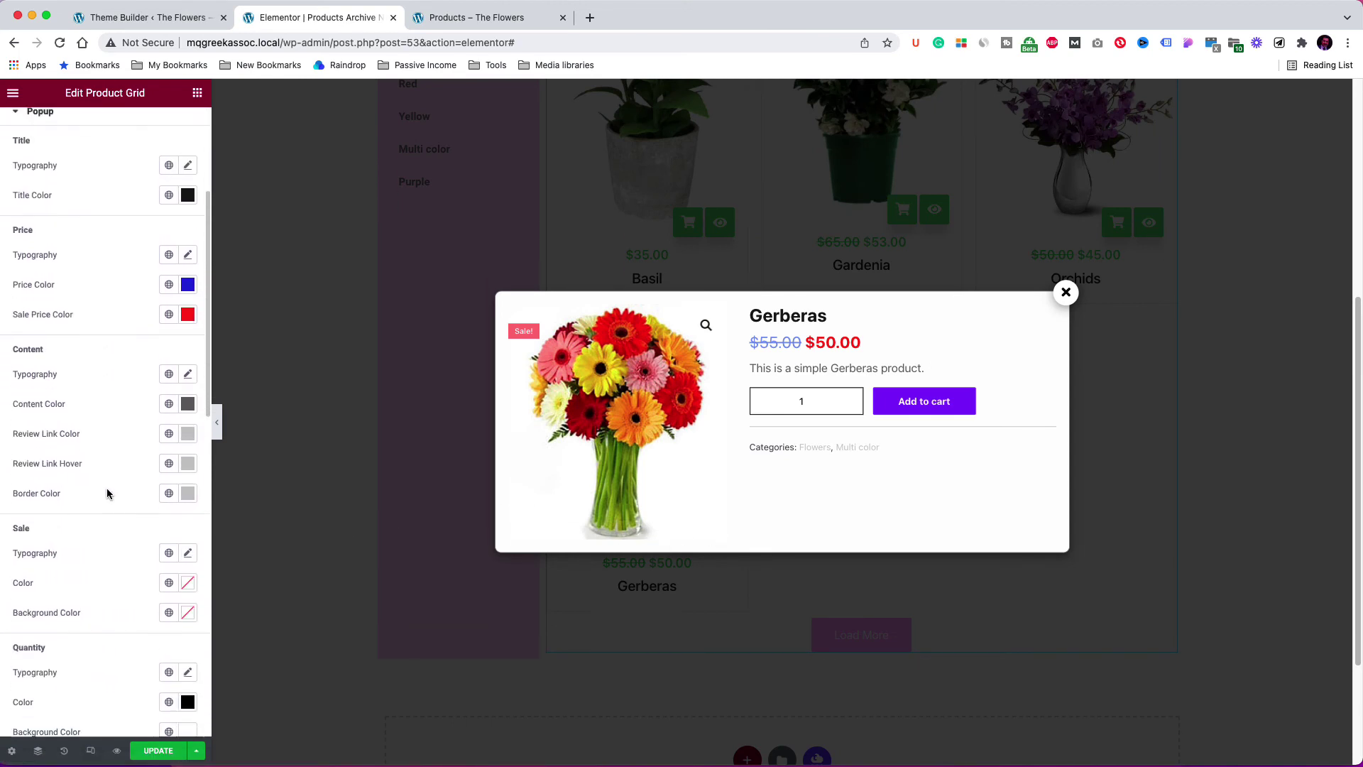
scroll(109, 490, "down", 5)
left_click(187, 644)
left_click(94, 577)
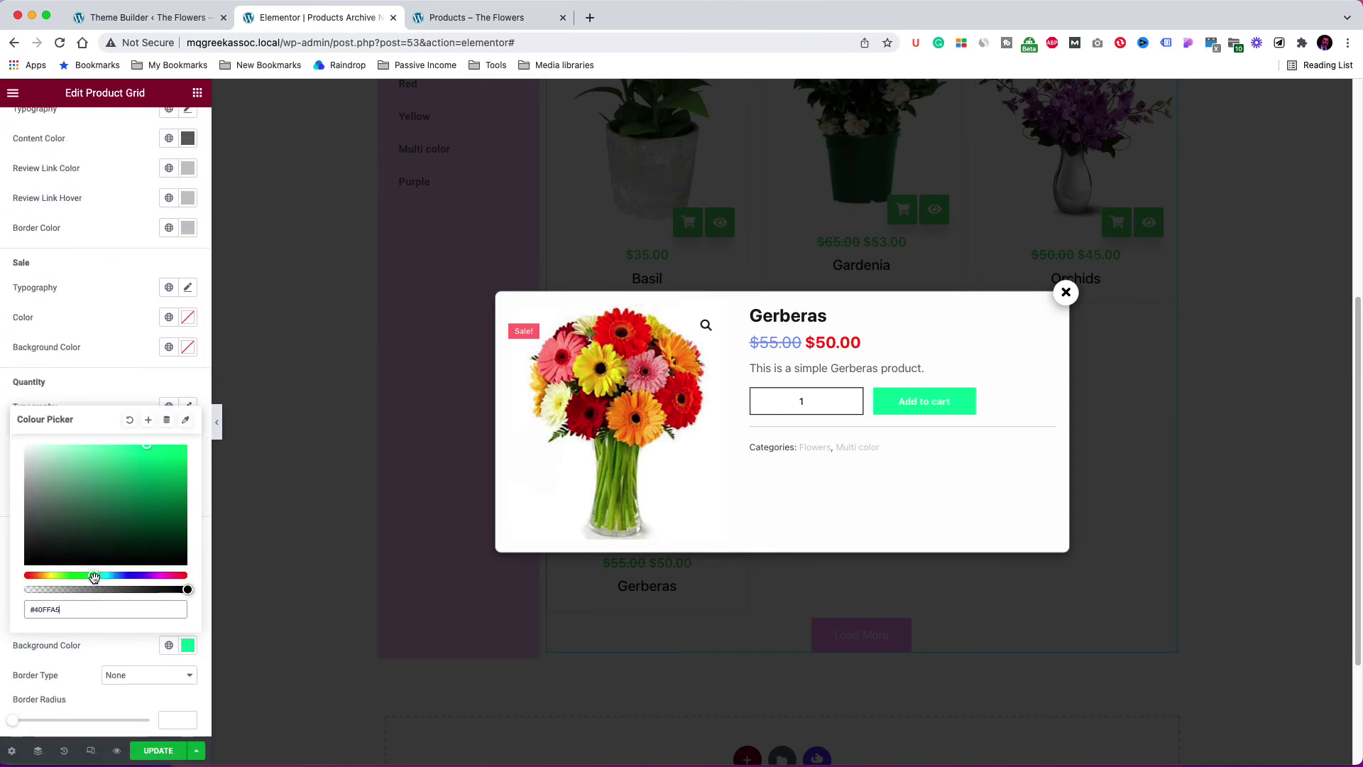
left_click(183, 505)
key("Escape")
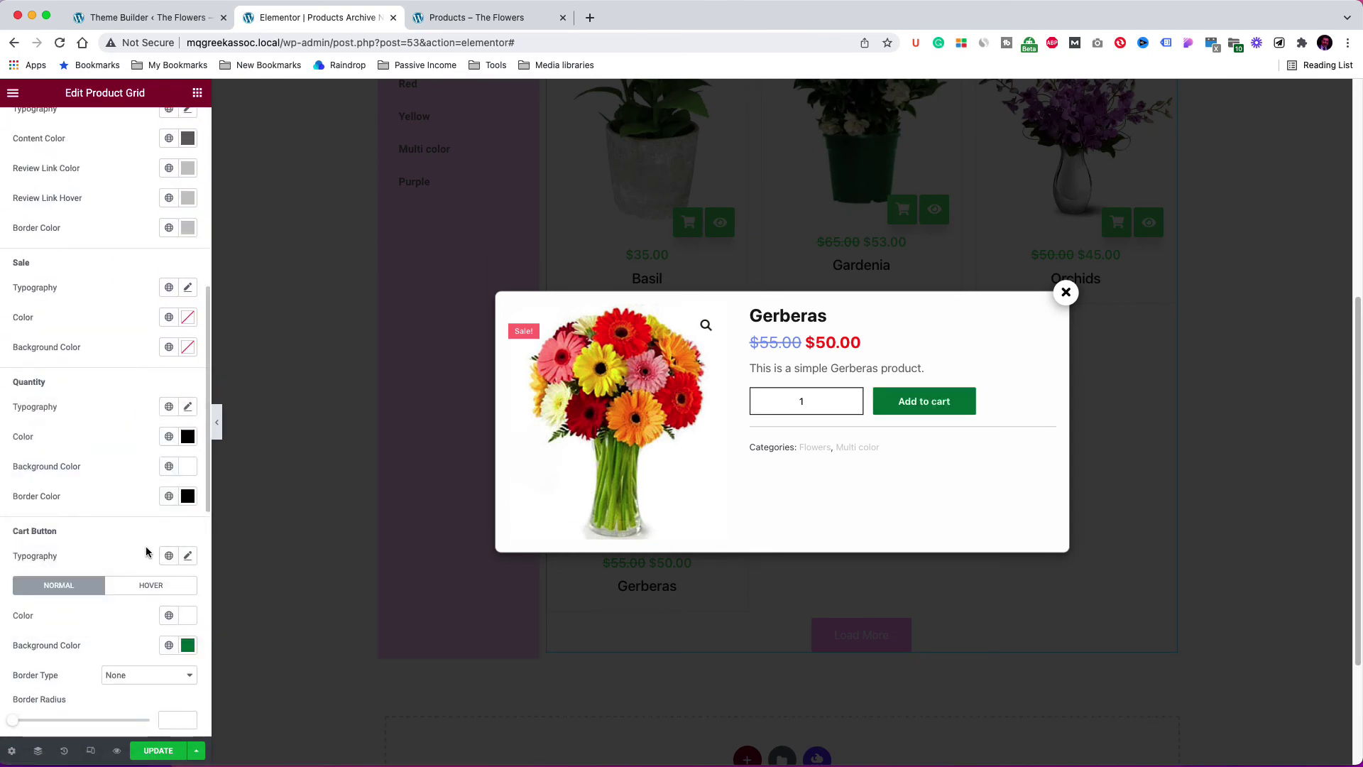
left_click(159, 751)
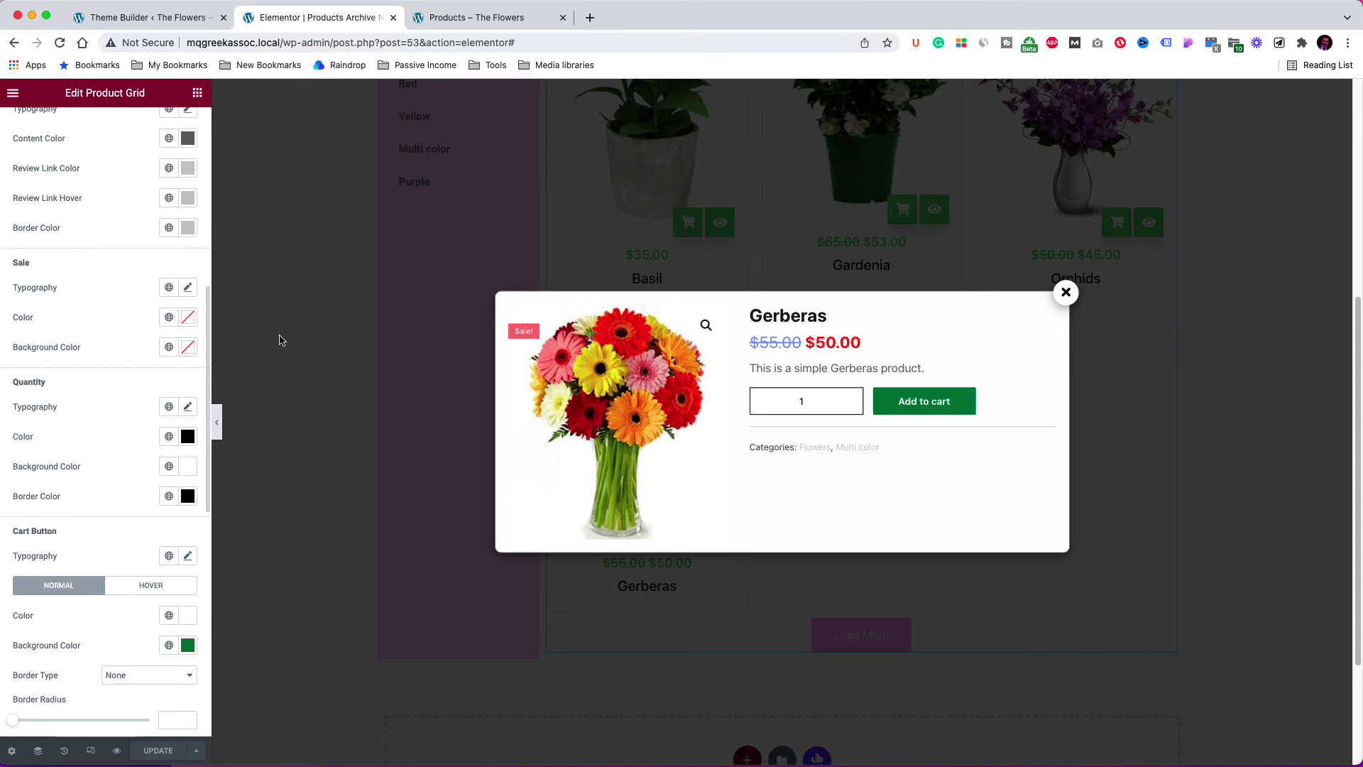
- Close the Gerberas quick view and reload the live shop page to see the changes
left_click(1066, 293)
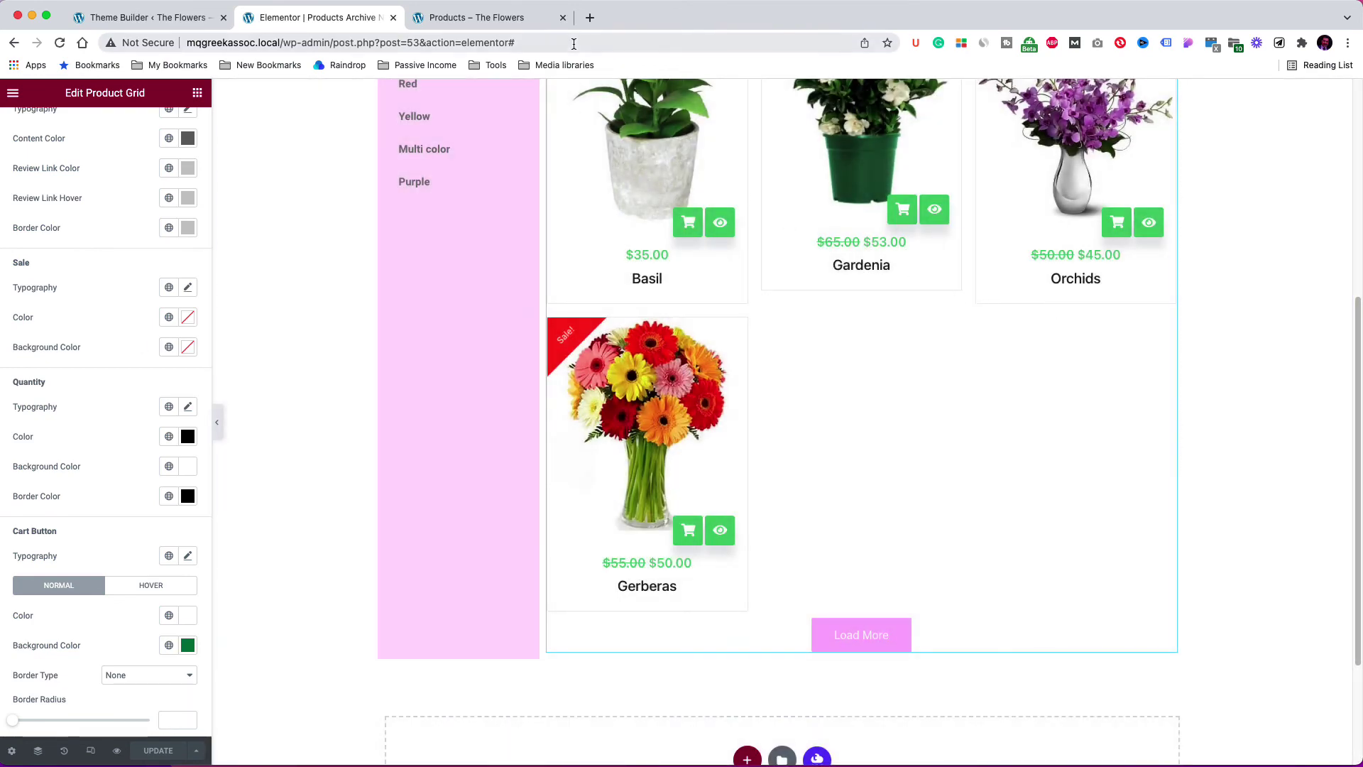
left_click(537, 22)
right_click(1211, 216)
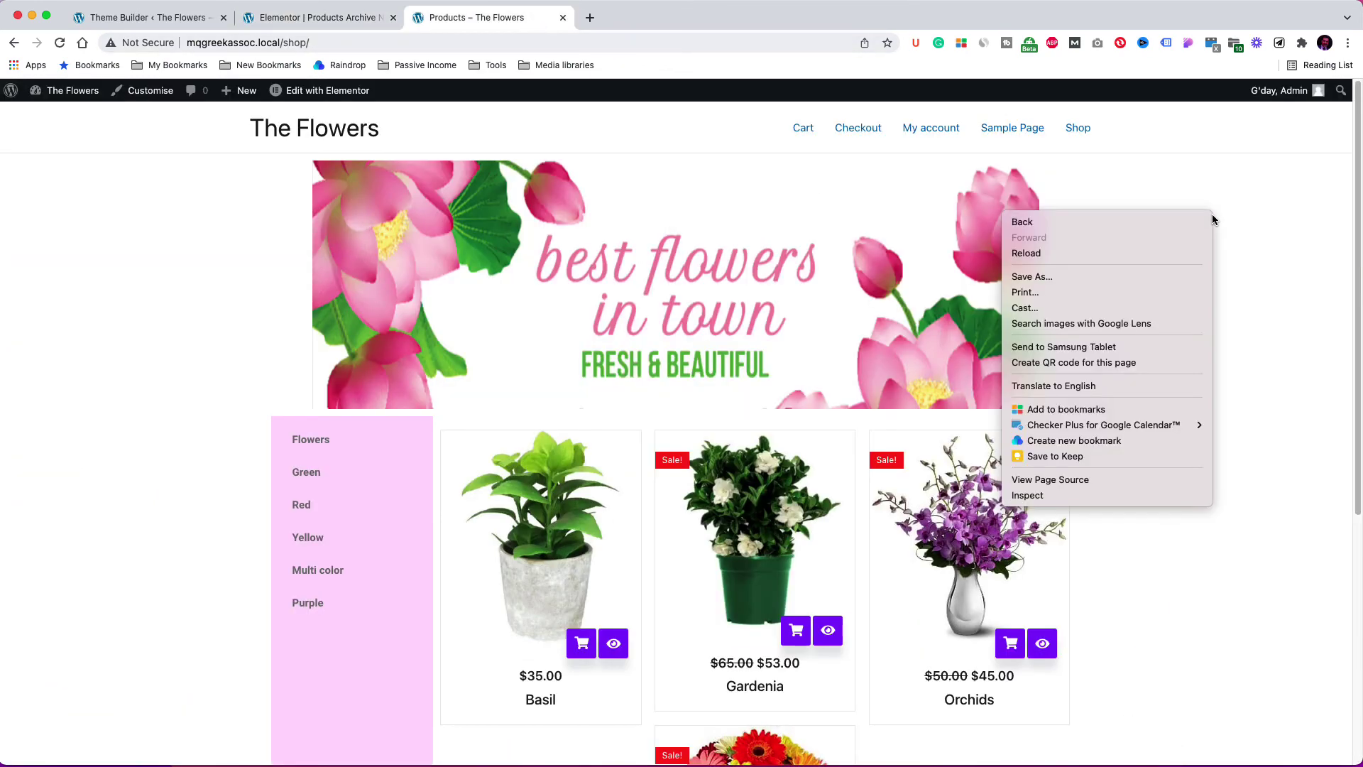
left_click(1198, 257)
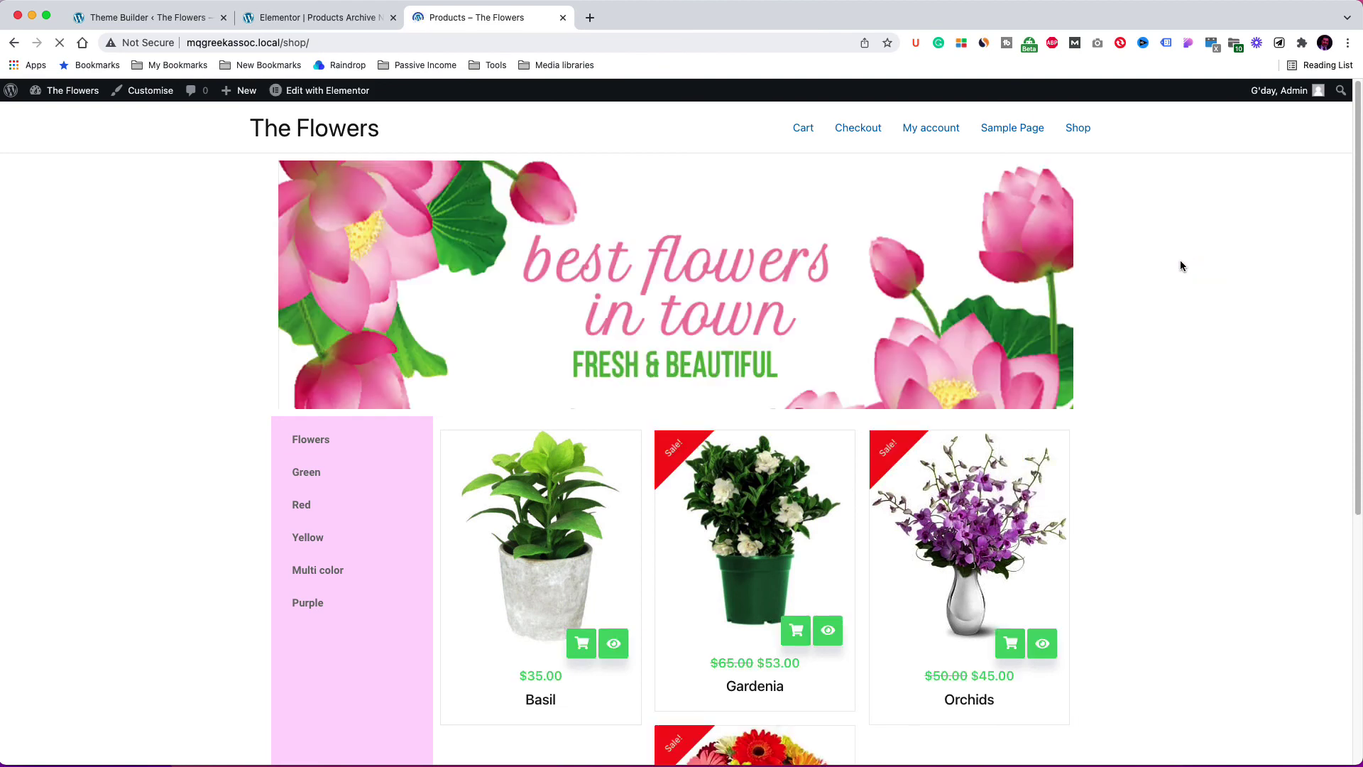
- Load more products into the shop grid with the Load More button
scroll(1180, 264, "down", 1)
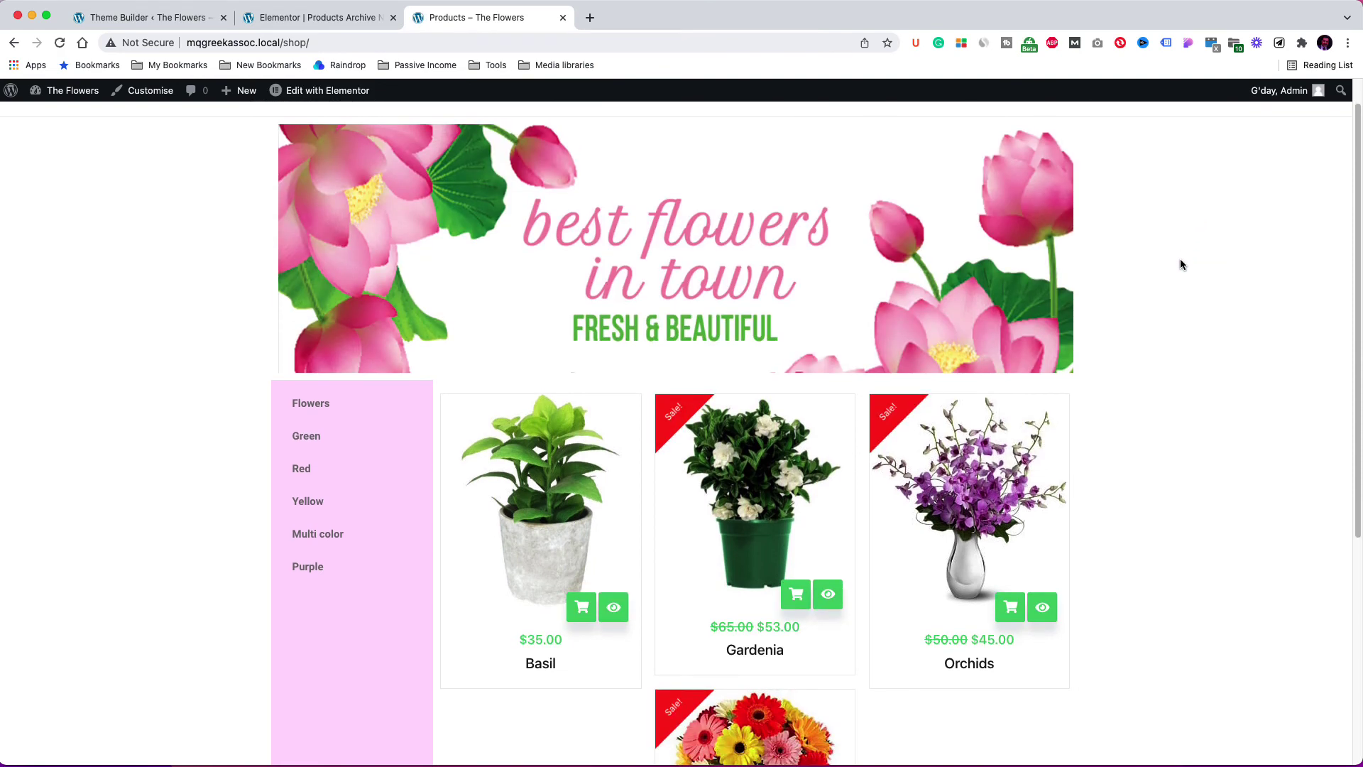
scroll(1180, 264, "down", 3)
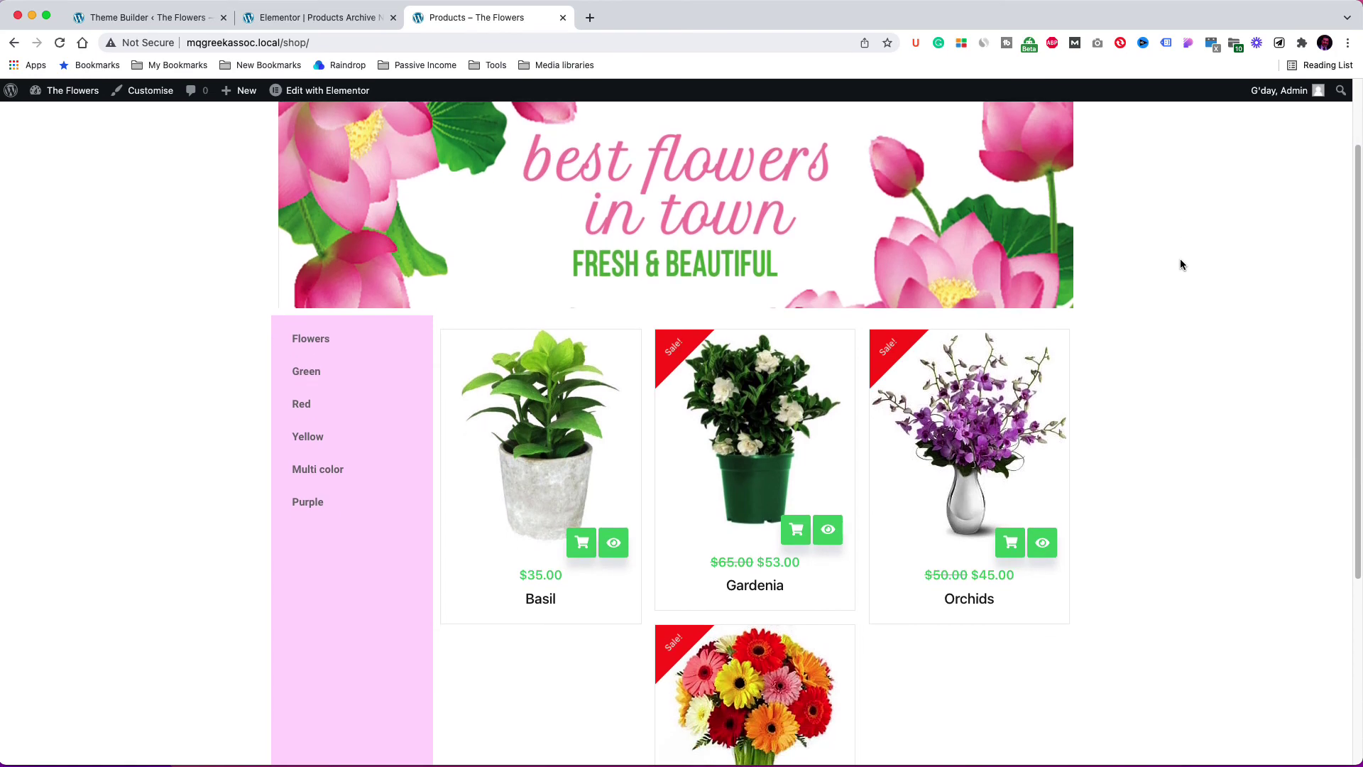
scroll(1181, 264, "down", 5)
left_click(754, 682)
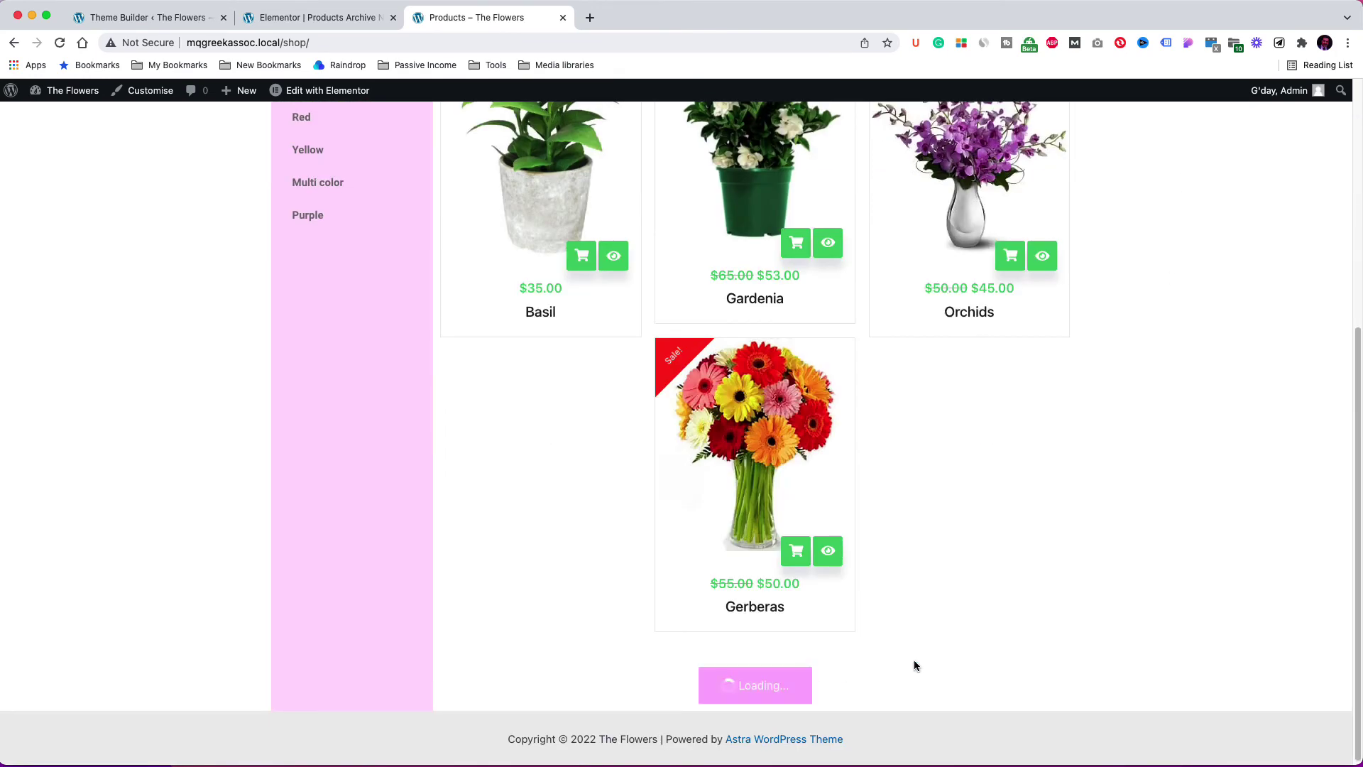
scroll(1126, 593, "up", 4)
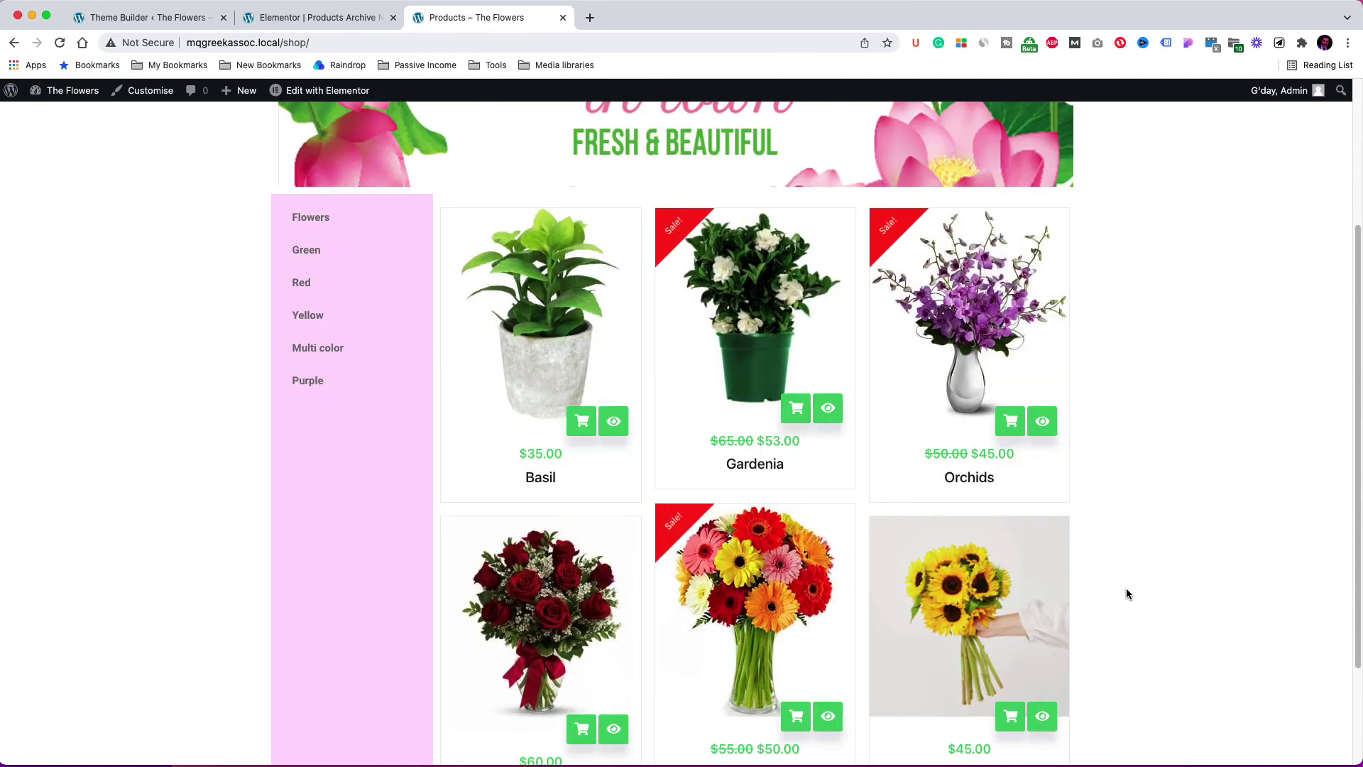
- Add Gardenia to the cart from its quick view popup
left_click(825, 410)
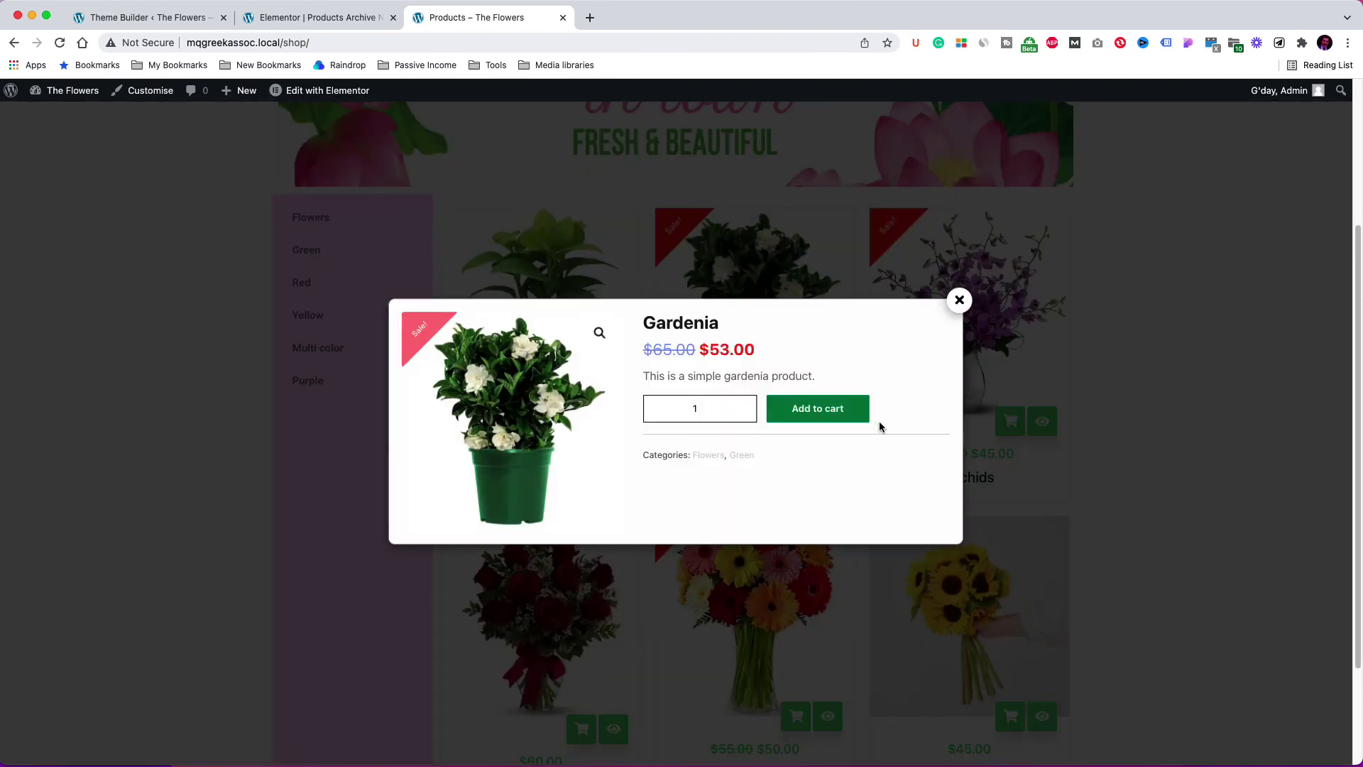
left_click(845, 410)
left_click(959, 300)
- Browse the Purple, Multi color, Yellow and Red category pages
left_click(313, 384)
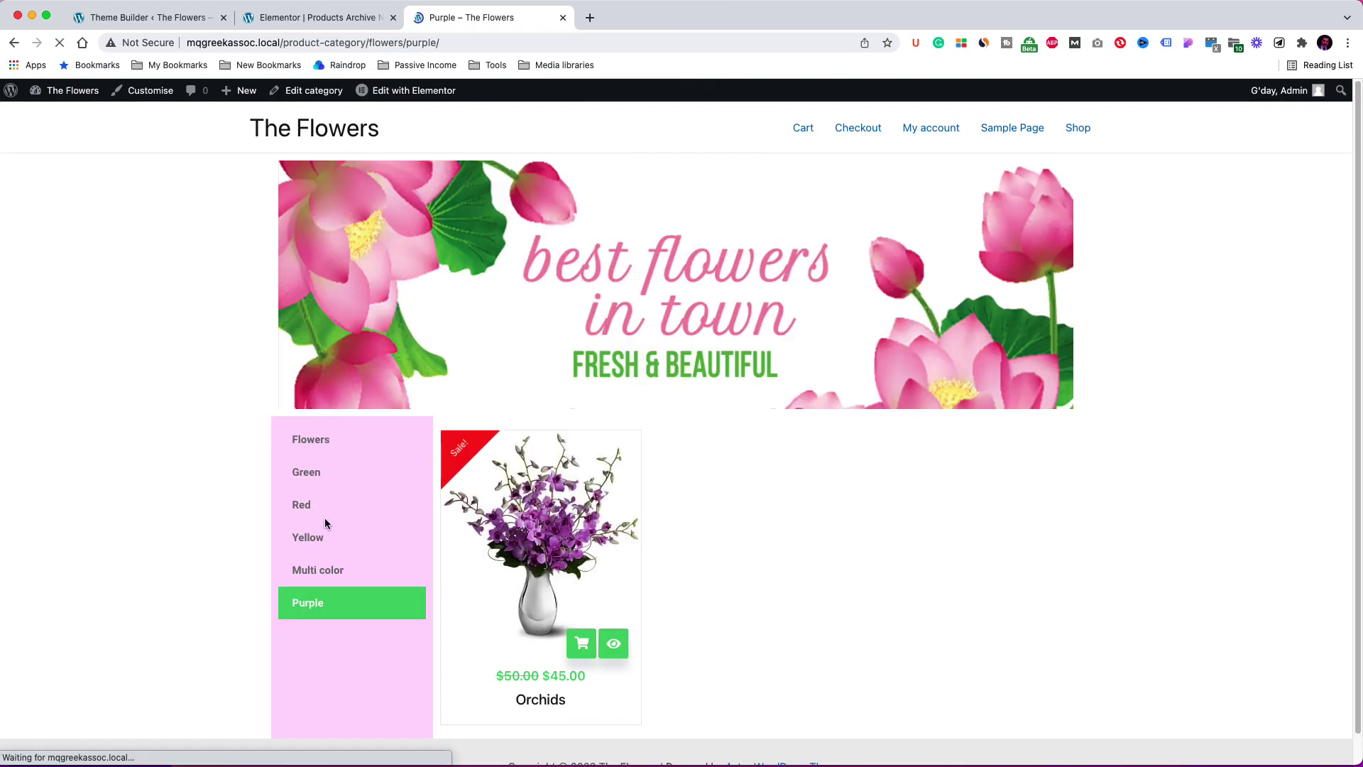
left_click(321, 568)
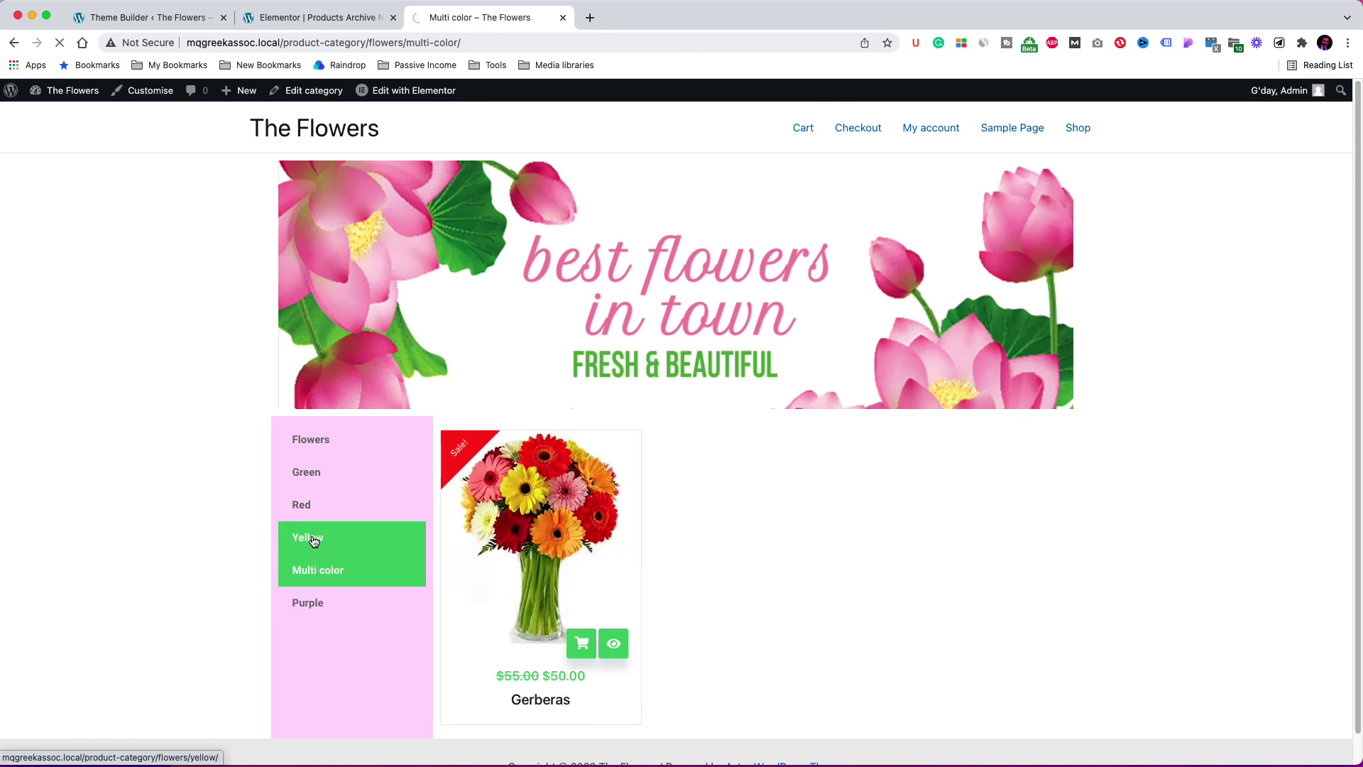
left_click(316, 536)
left_click(309, 509)
left_click(306, 471)
left_click(318, 440)
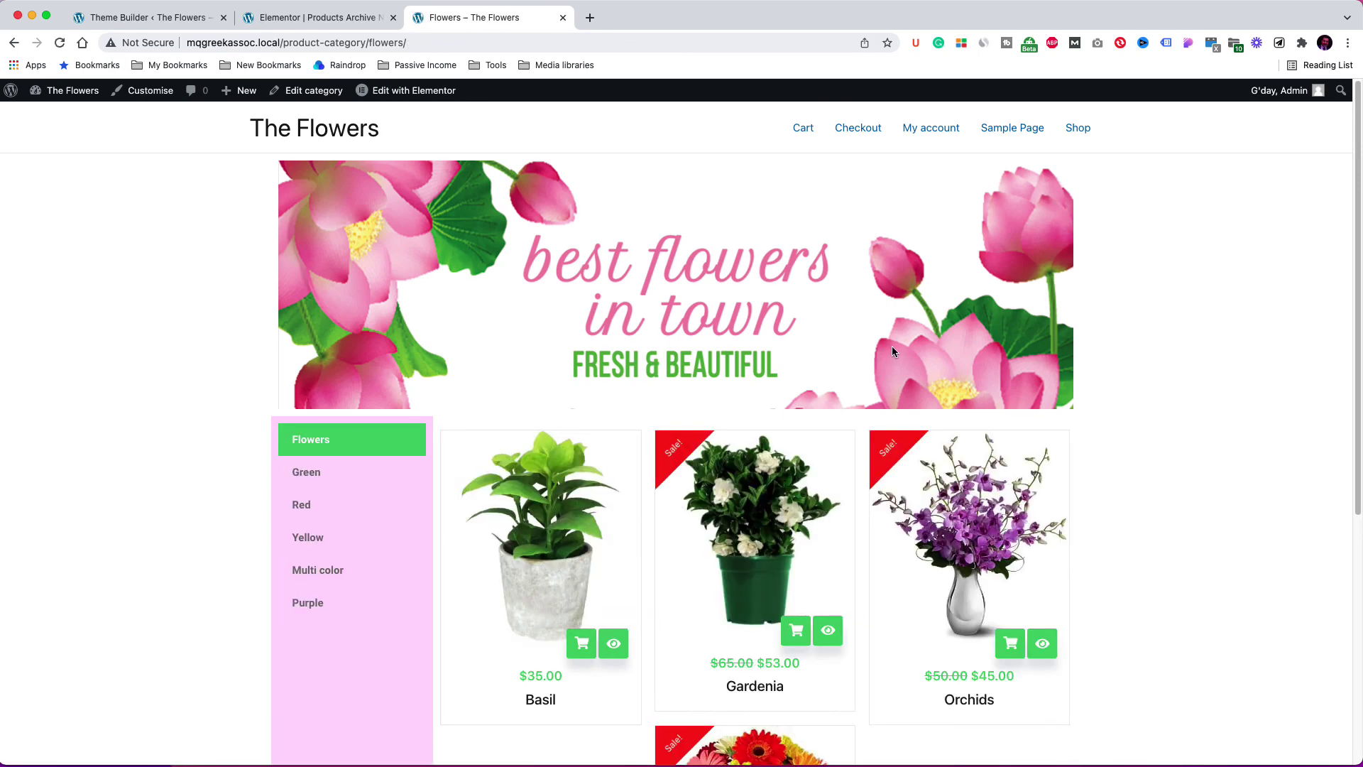
scroll(892, 348, "down", 4)
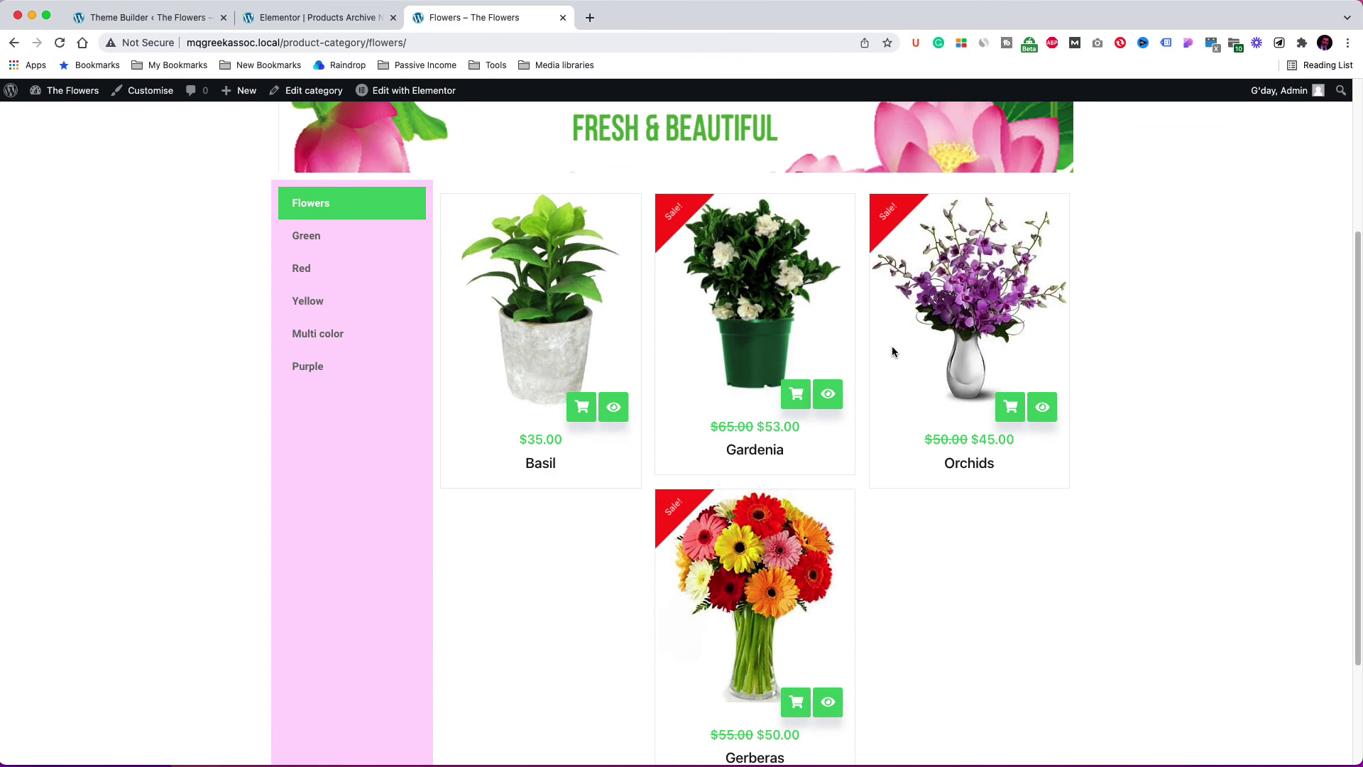
scroll(892, 350, "down", 1)
scroll(892, 351, "down", 1)
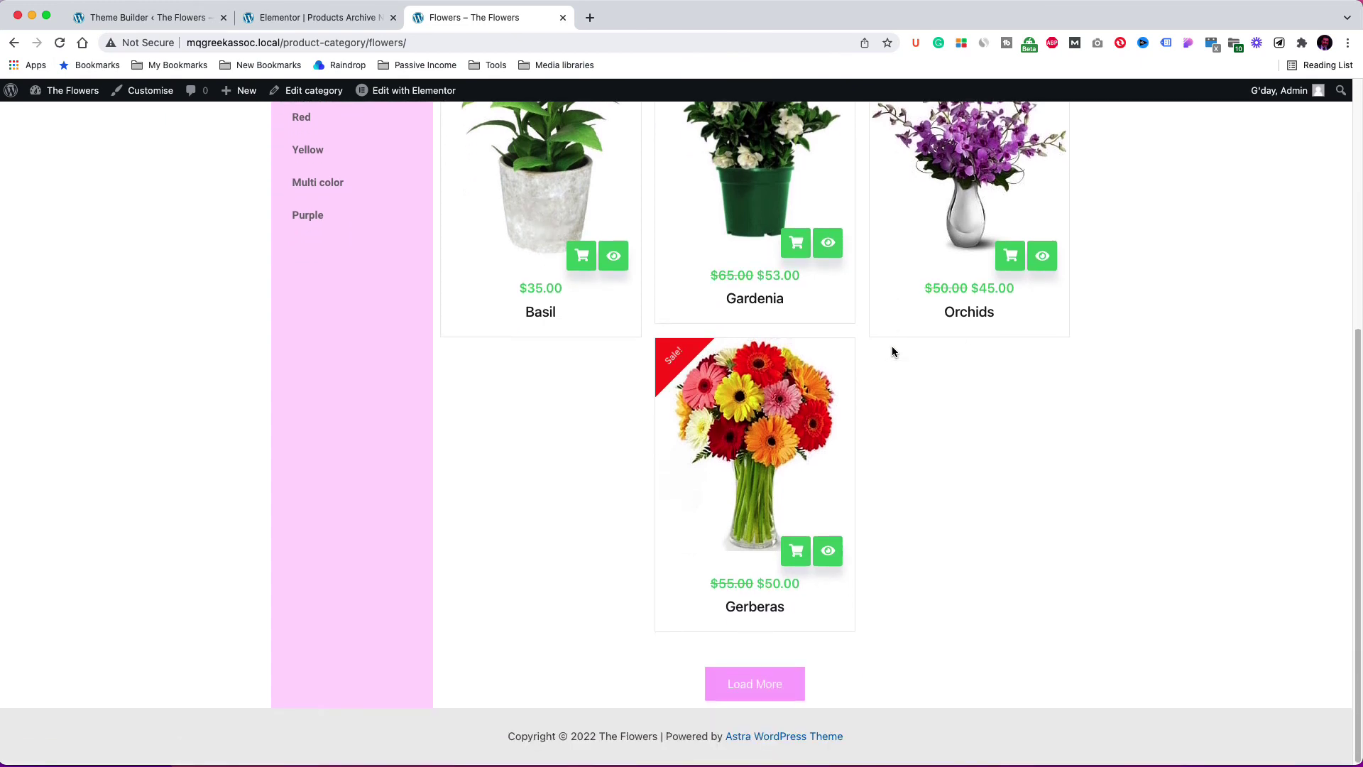
scroll(892, 350, "up", 5)
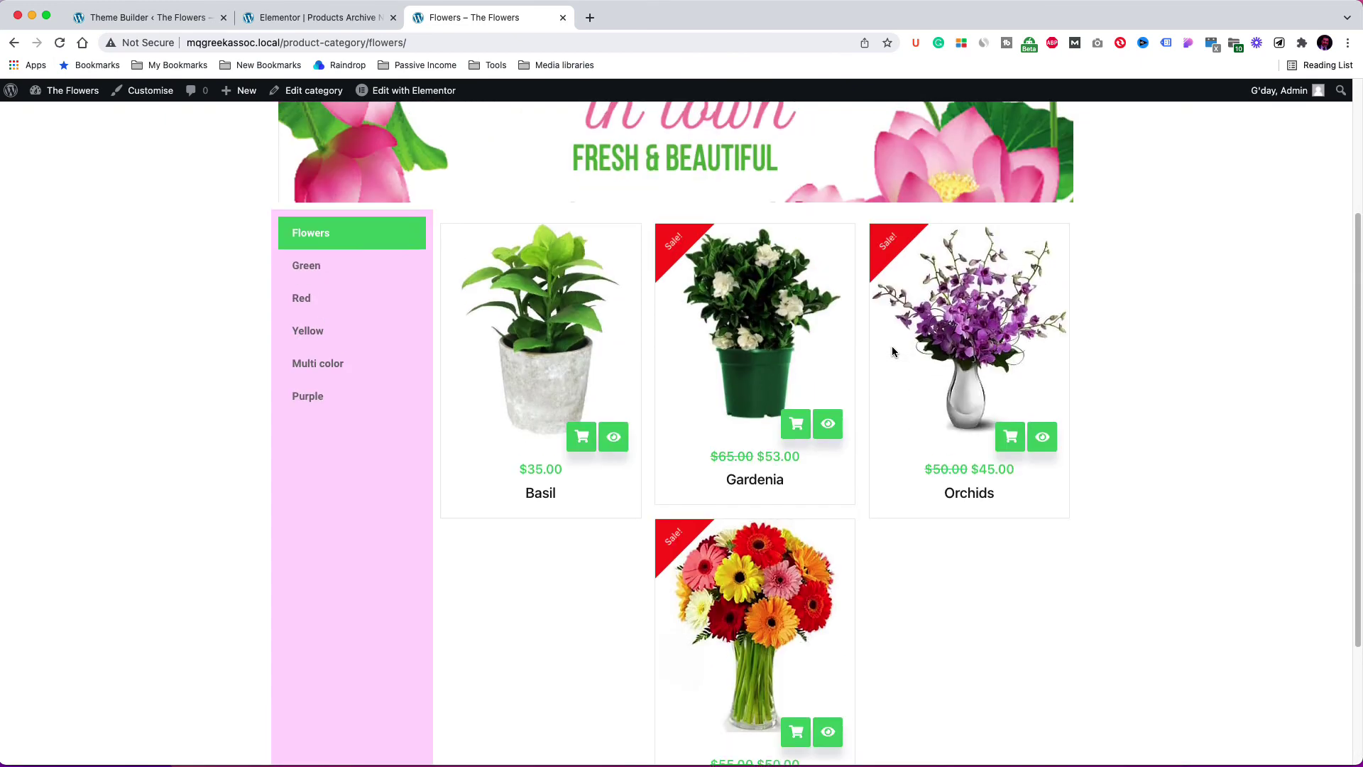
scroll(892, 351, "up", 1)
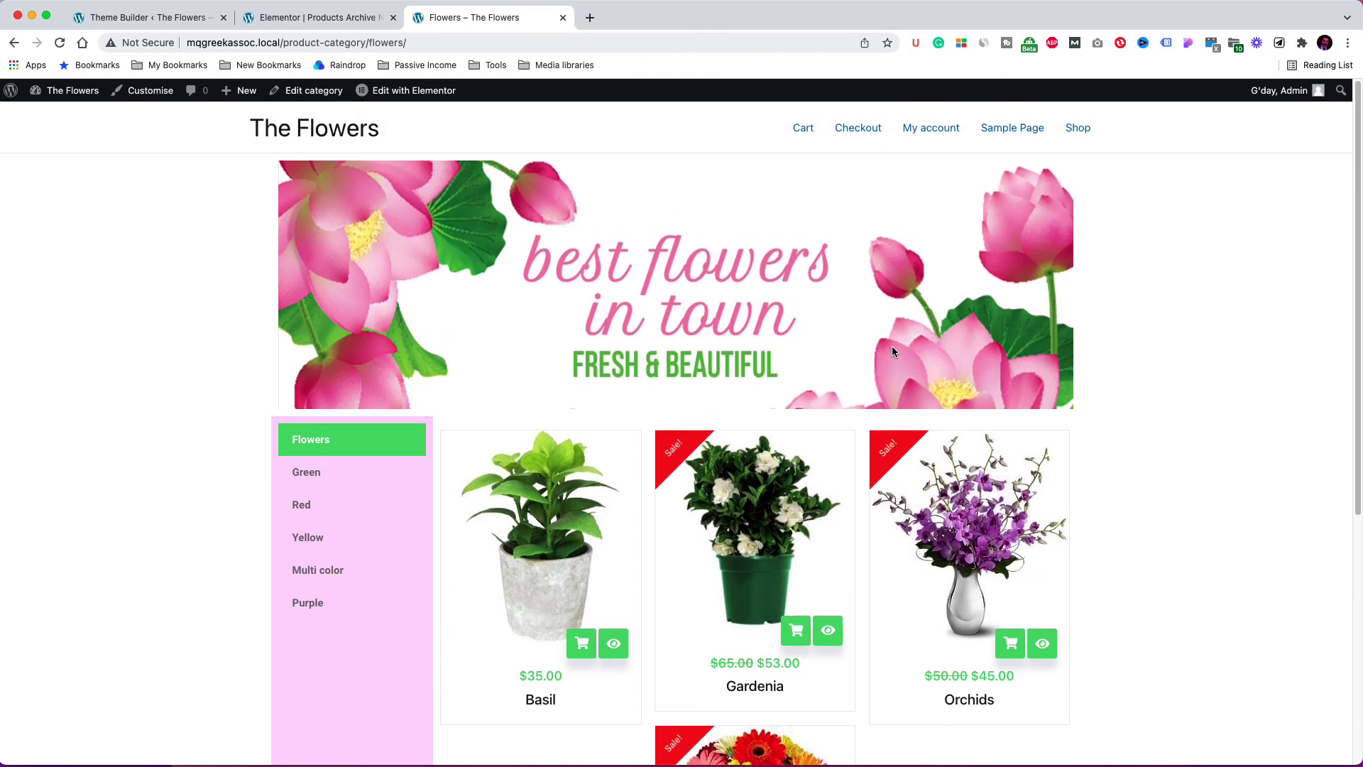